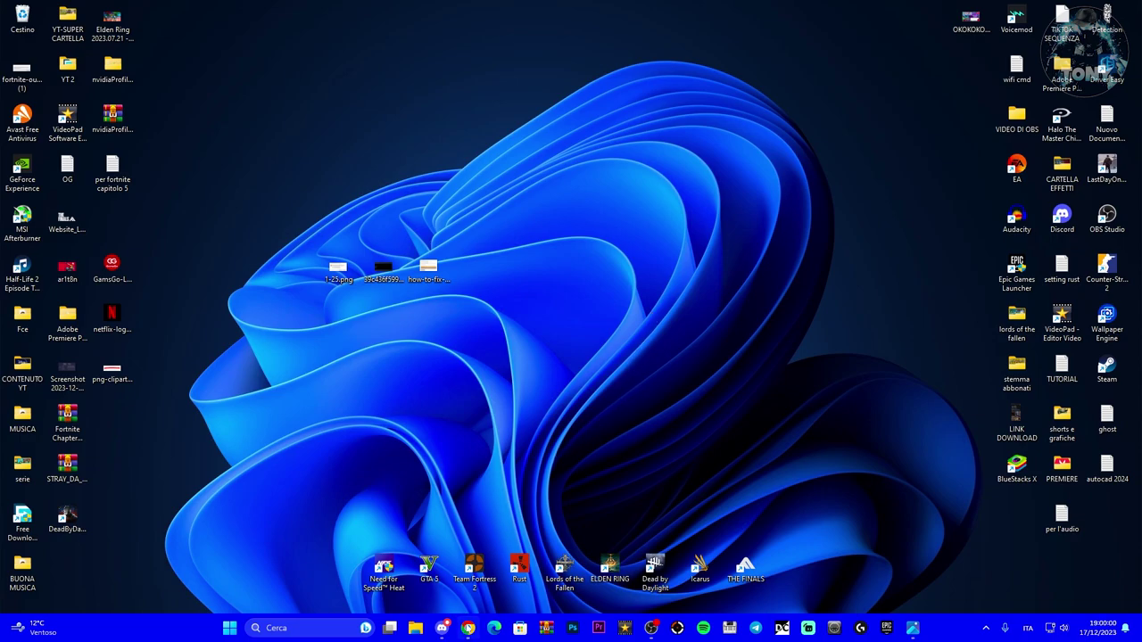
Step: Switch to Chrome and read the Epic Games article on Fortnite crashes through its game file verification section
left_click(468, 627)
scroll(824, 389, "up", 10)
scroll(841, 370, "down", 3)
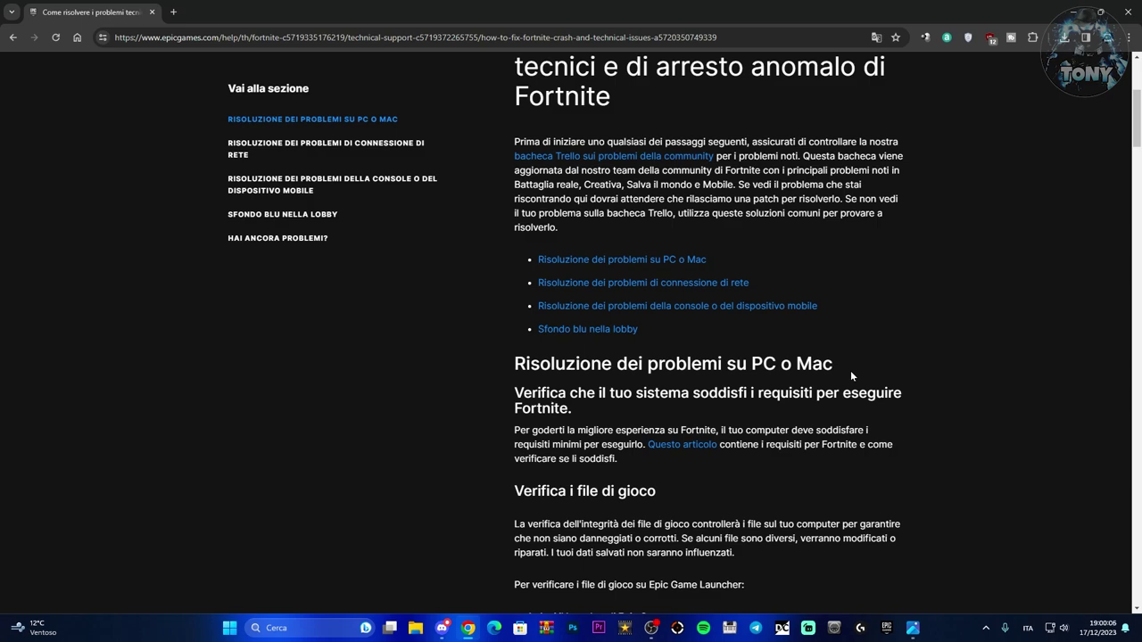
scroll(850, 376, "up", 2)
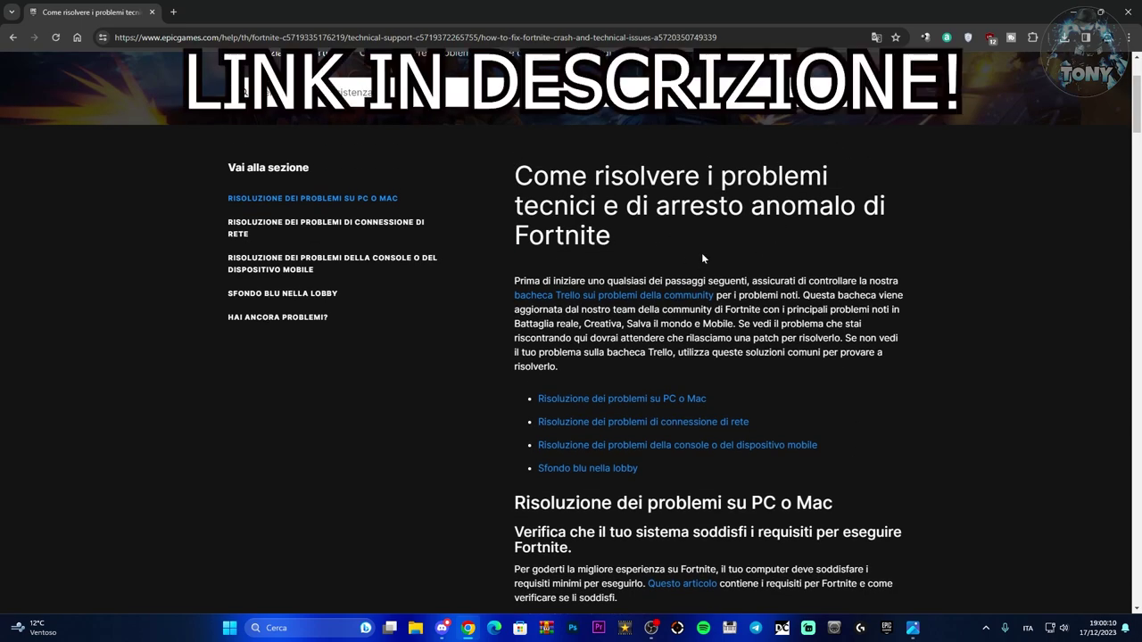
scroll(997, 449, "down", 5)
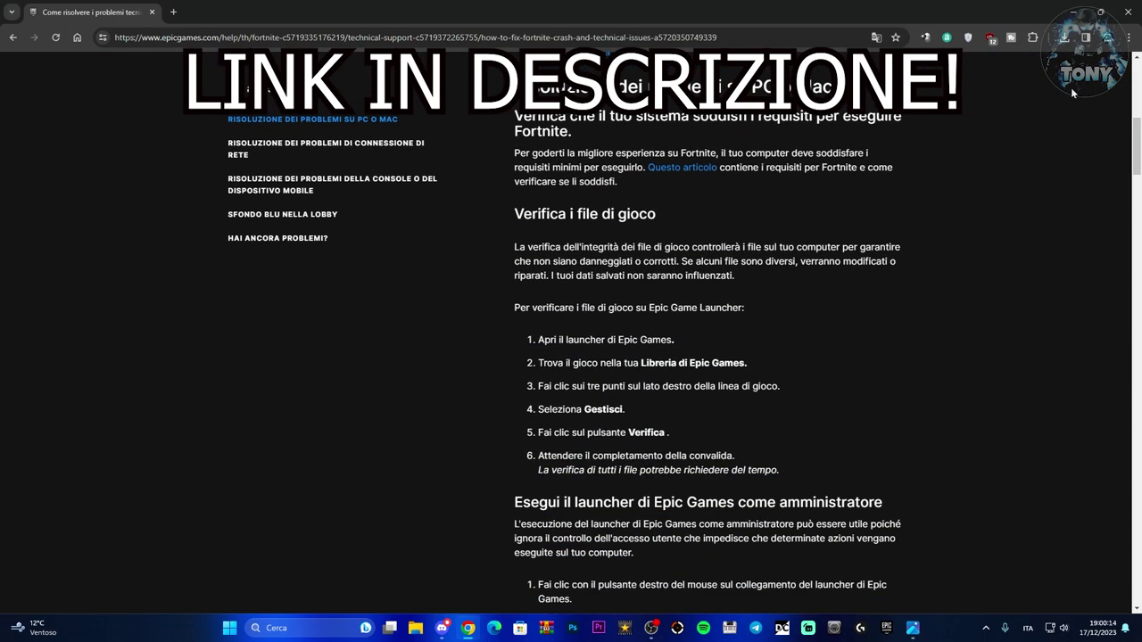
left_click(1079, 11)
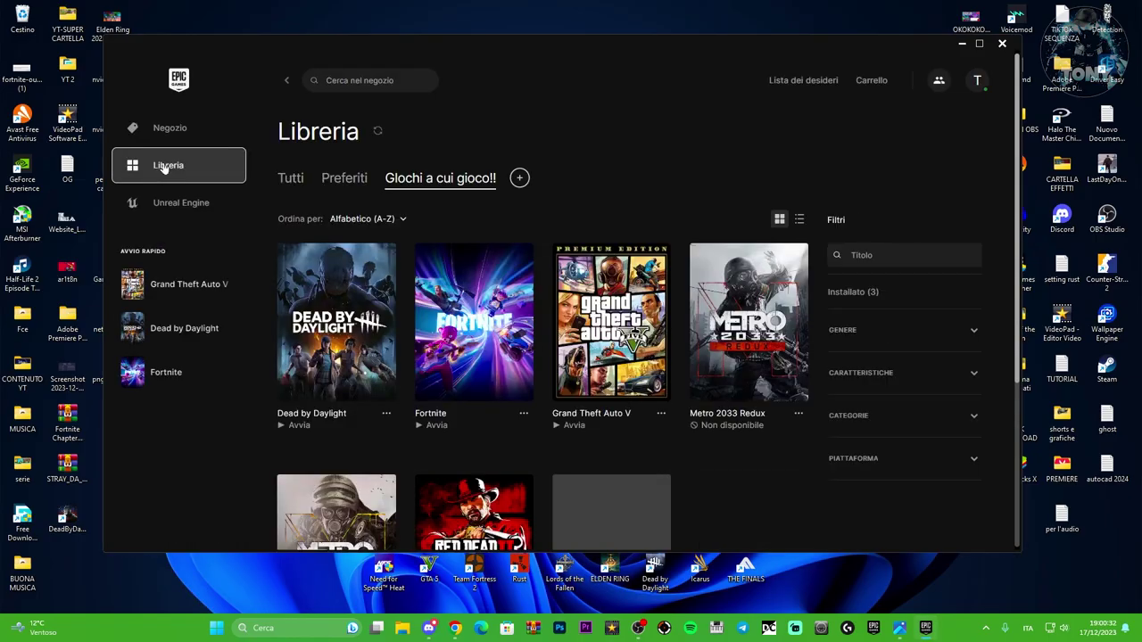
Step: Verify Fortnite's game files from the Epic Games library and check the verification's progress in the download list
left_click(524, 414)
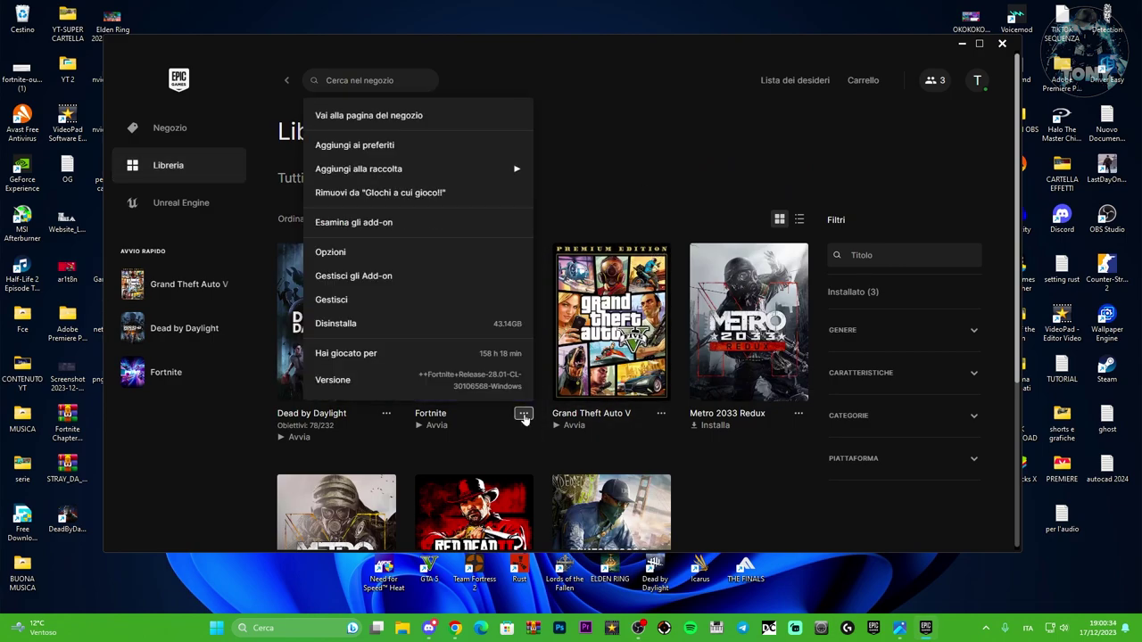
left_click(332, 300)
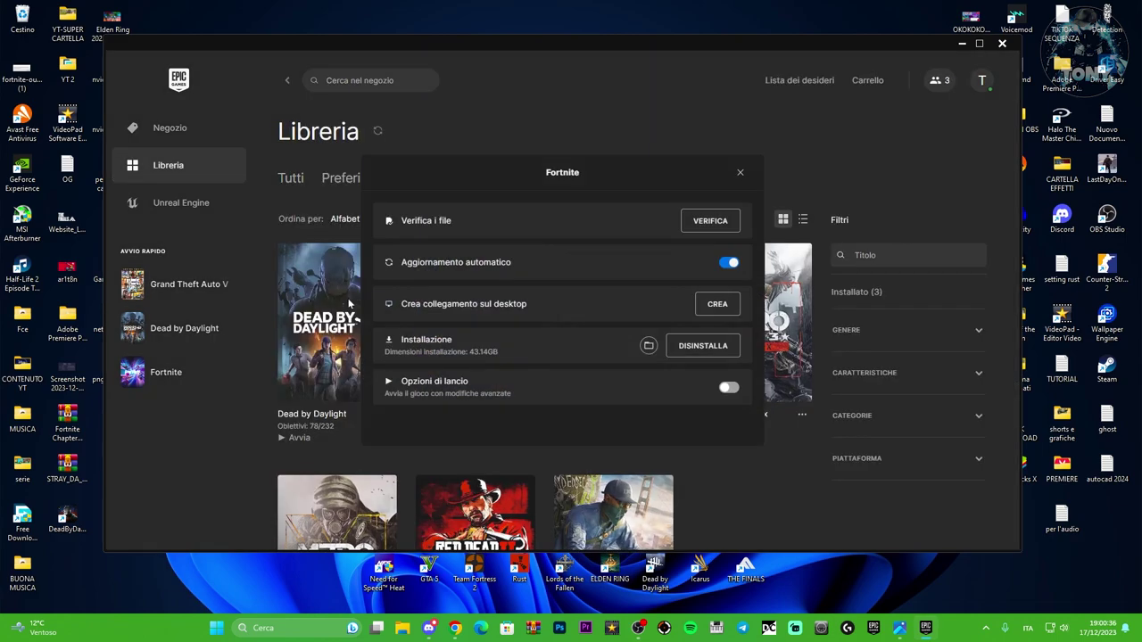
left_click(707, 225)
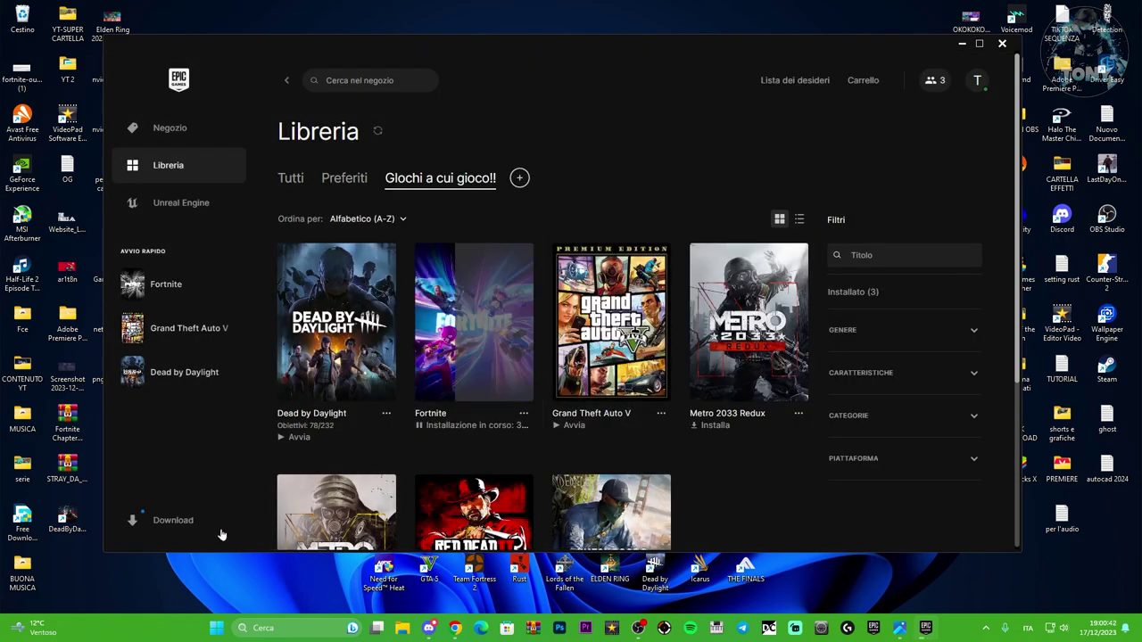
left_click(211, 517)
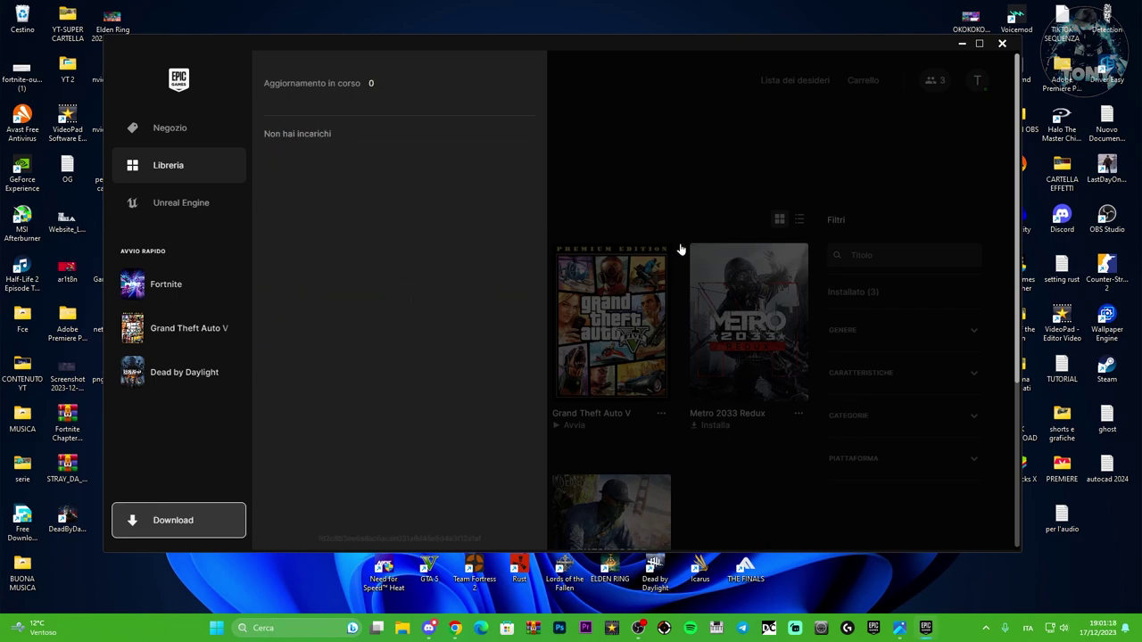
left_click(682, 151)
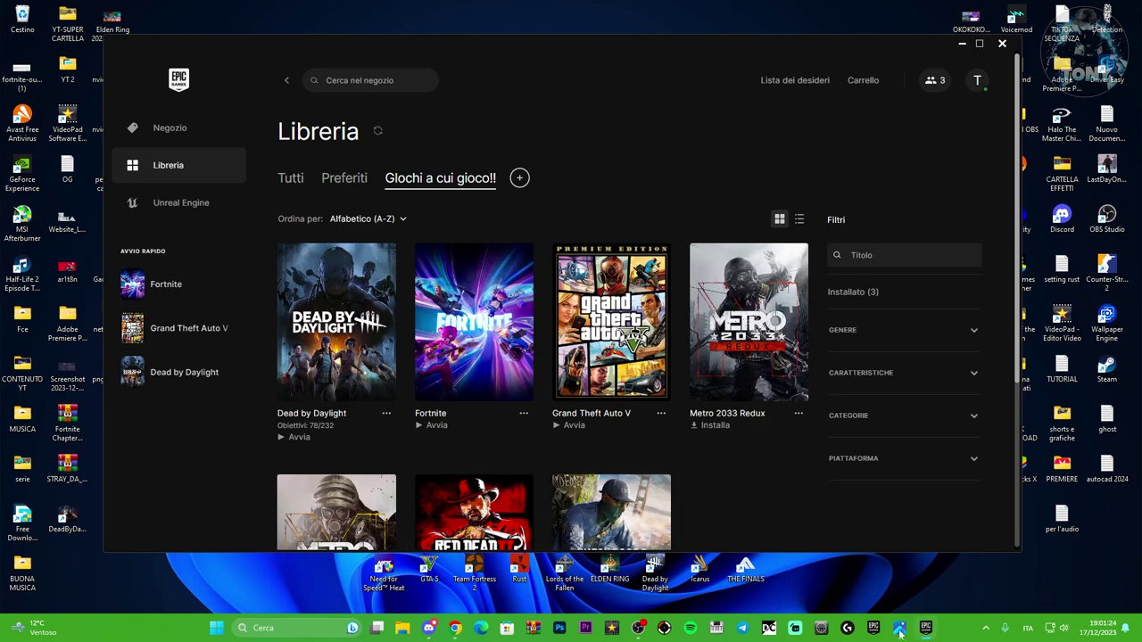
Step: Consult the article's section on running the launcher as administrator and close Epic Games Launcher
left_click(455, 628)
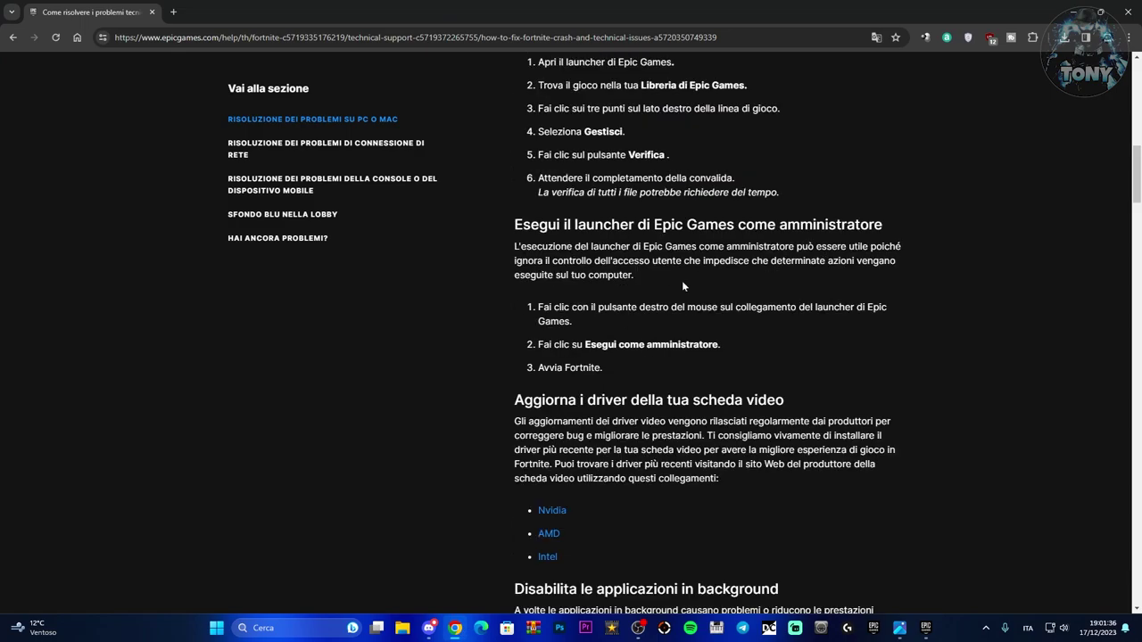
left_click(1076, 12)
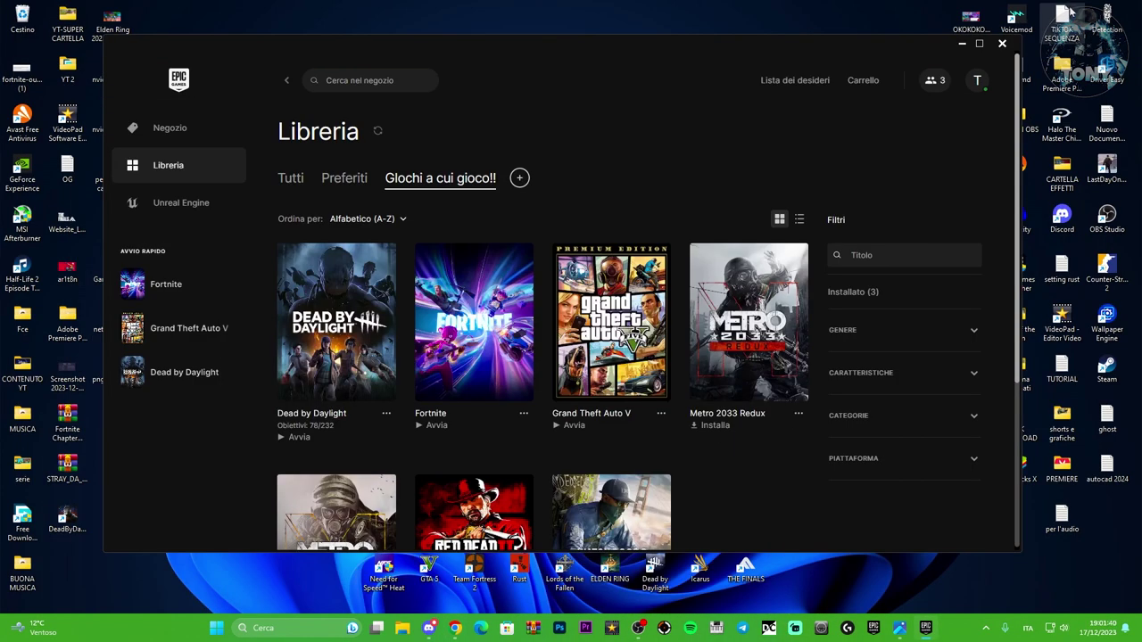
left_click(1002, 42)
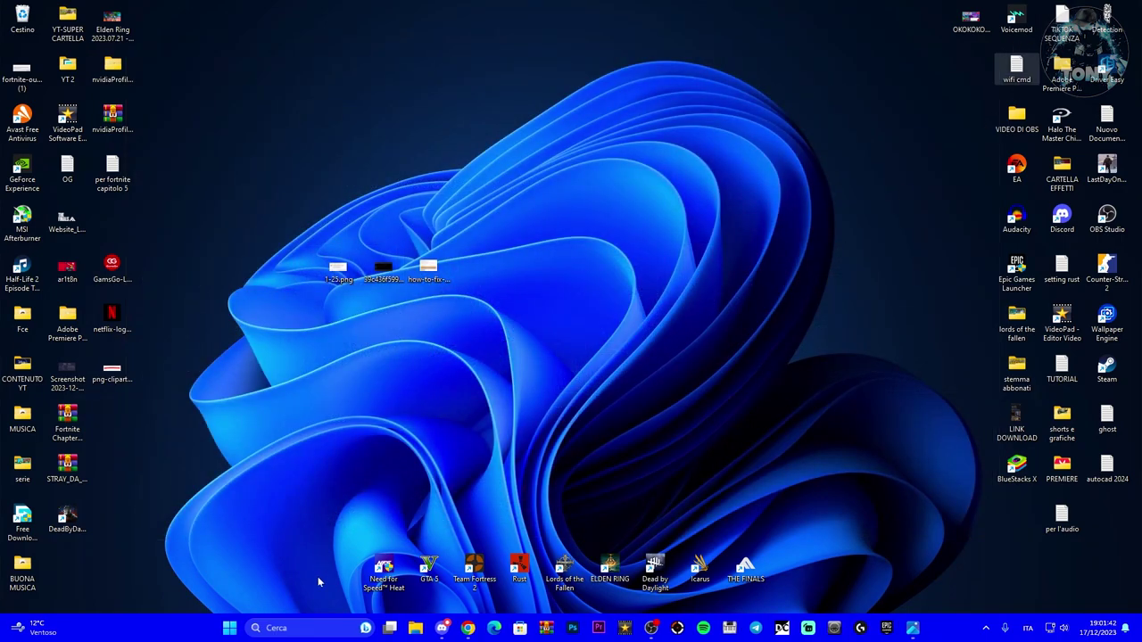
Step: Search Windows for "epic g" and open the file location of Epic Games Launcher
left_click(313, 628)
type("ep")
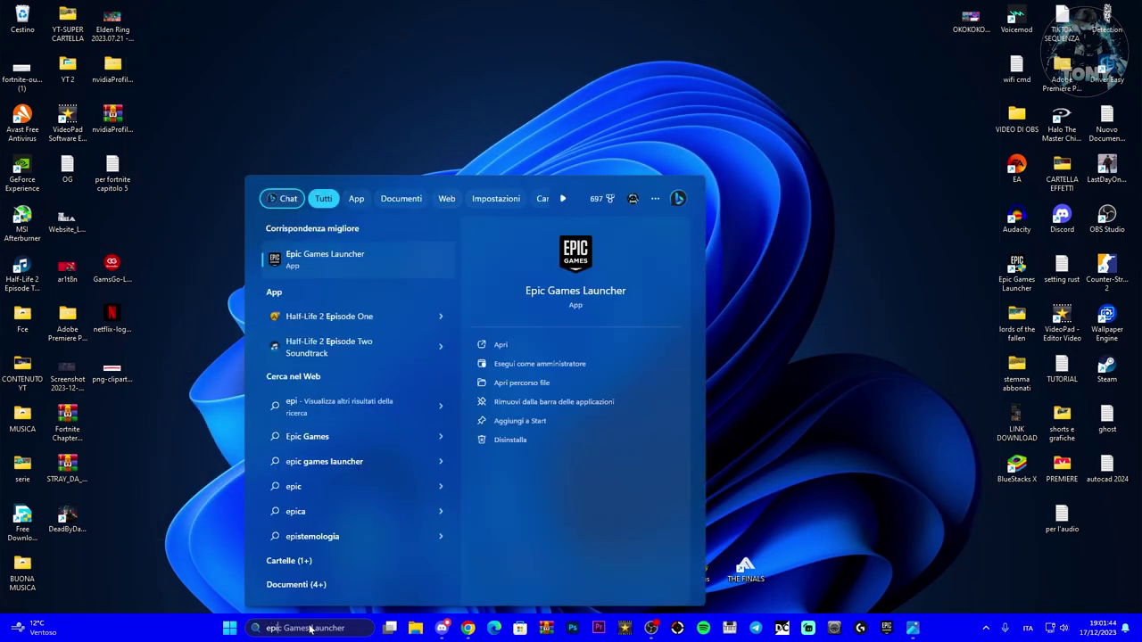
type("ic g")
right_click(346, 277)
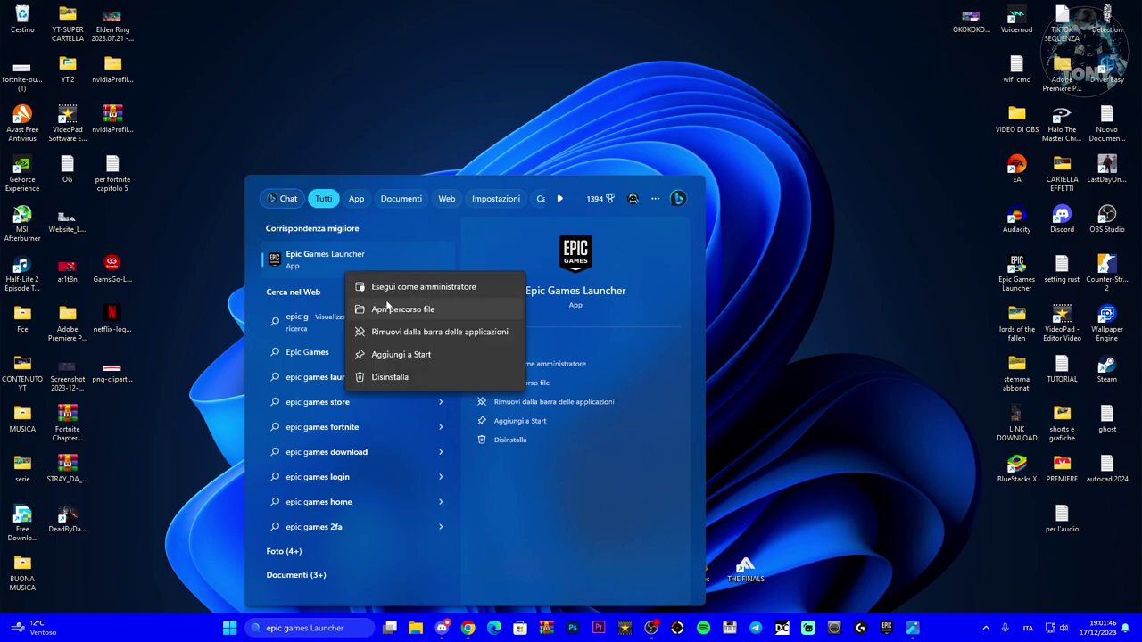
left_click(437, 309)
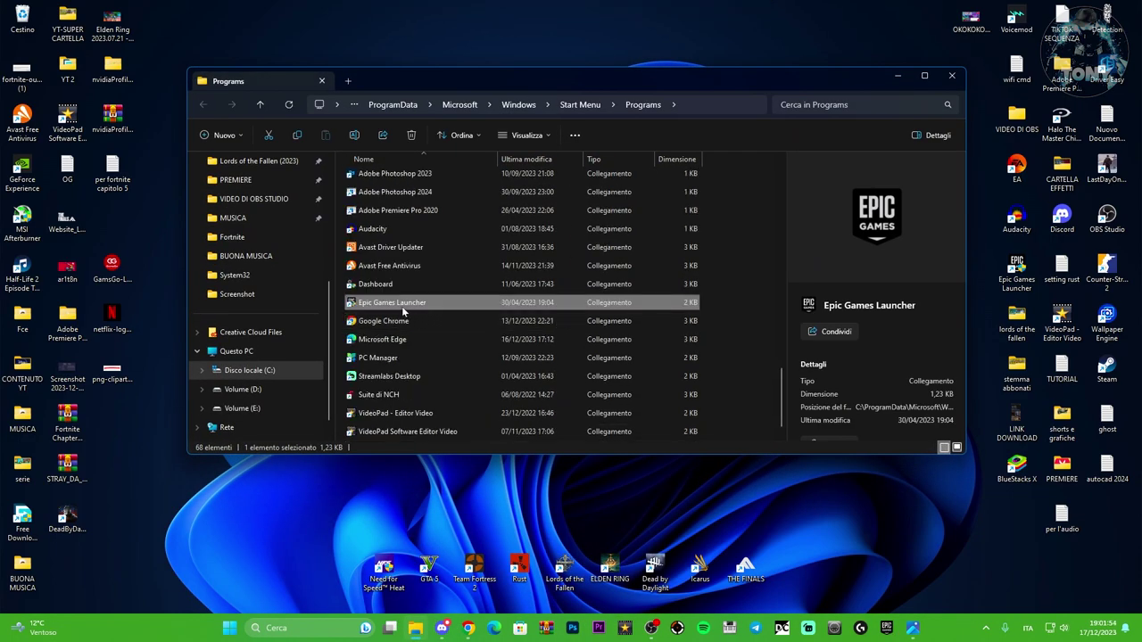
Step: Open the compatibility settings in the properties of the Epic Games Launcher shortcut
right_click(439, 308)
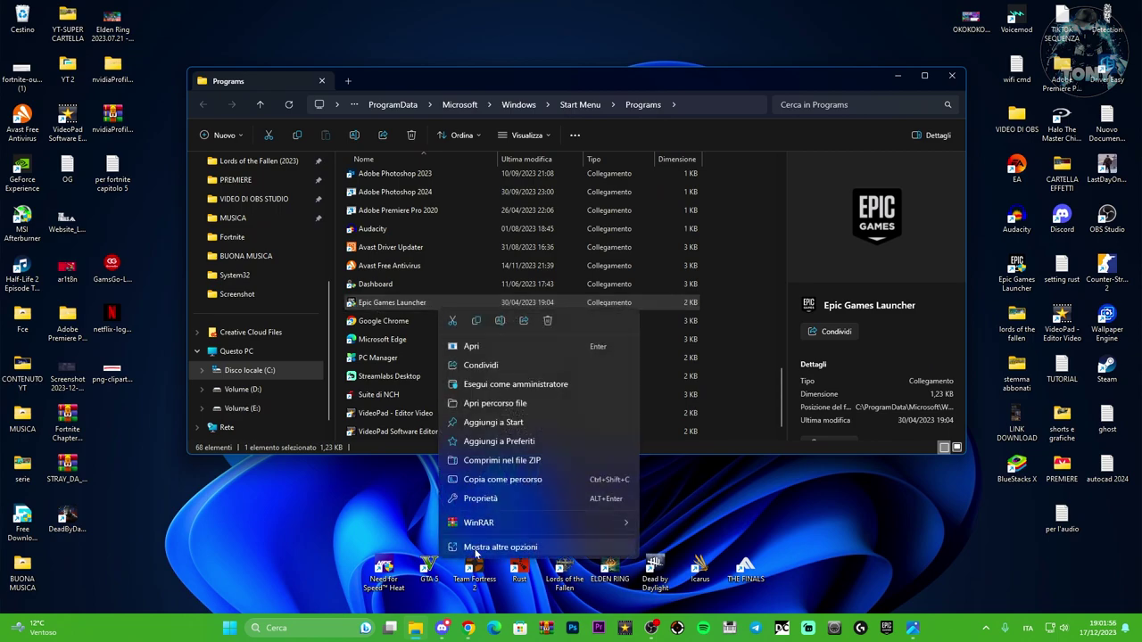
left_click(479, 550)
left_click(486, 603)
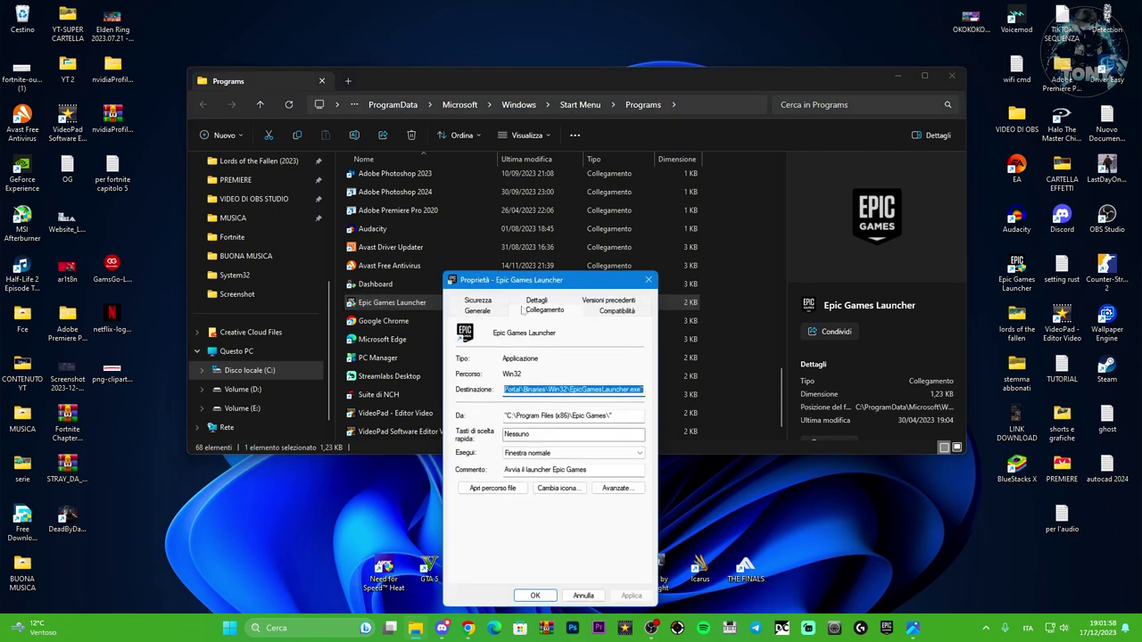
left_click_drag(532, 284, 532, 186)
left_click(610, 217)
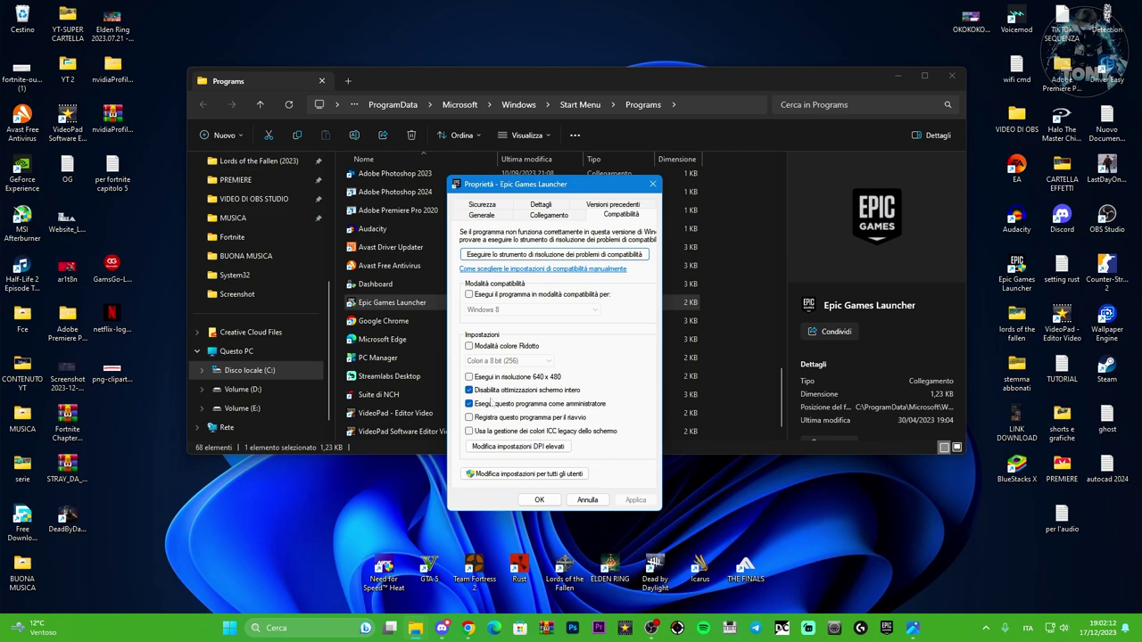
left_click(471, 295)
left_click(574, 309)
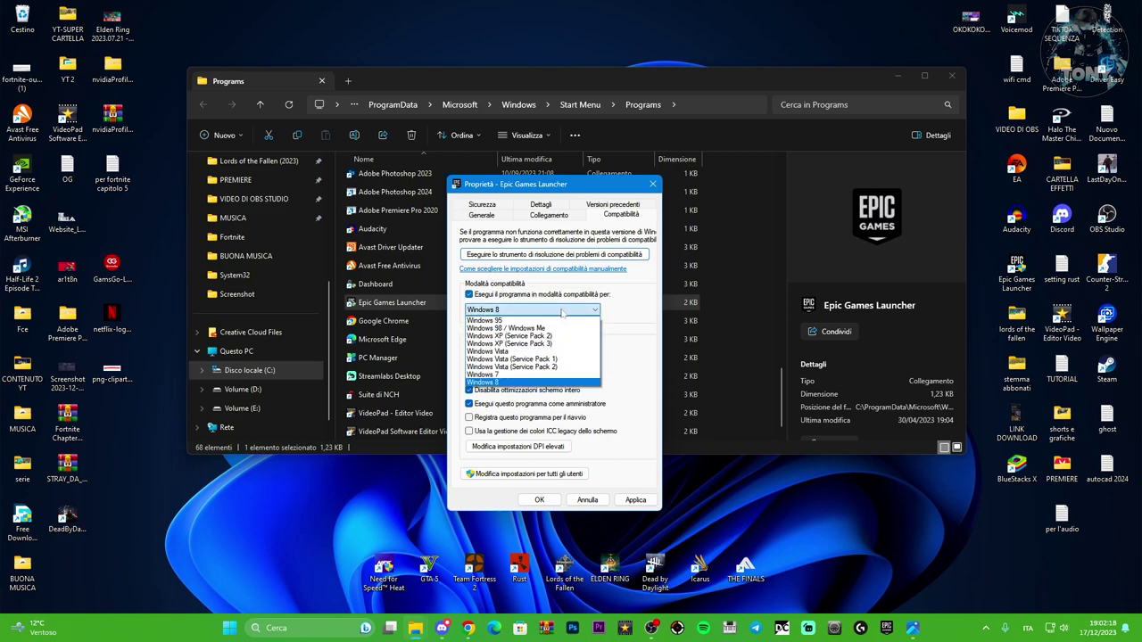
left_click(562, 311)
left_click(469, 295)
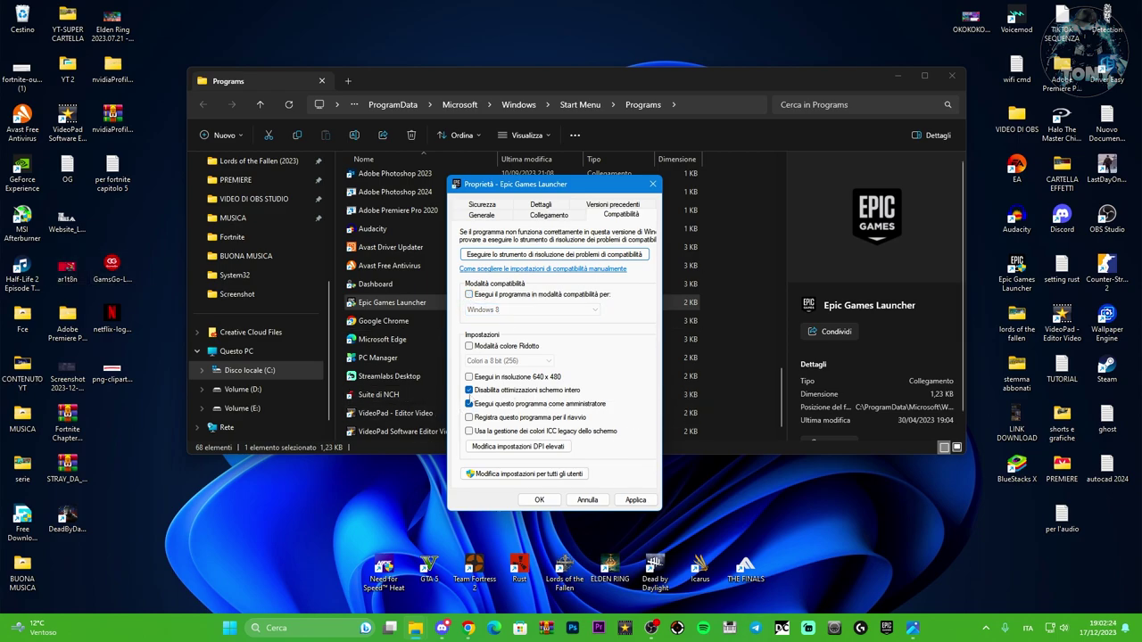
Step: Apply the launcher's compatibility settings with fullscreen optimizations disabled and running as administrator enabled, and close the properties
left_click(636, 499)
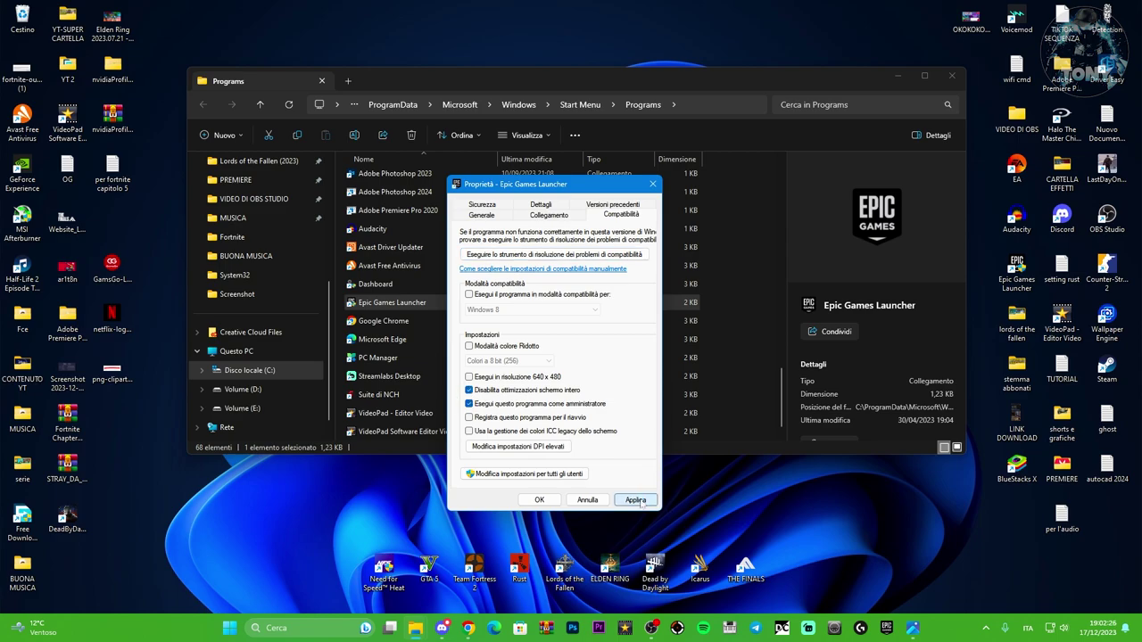
left_click(539, 501)
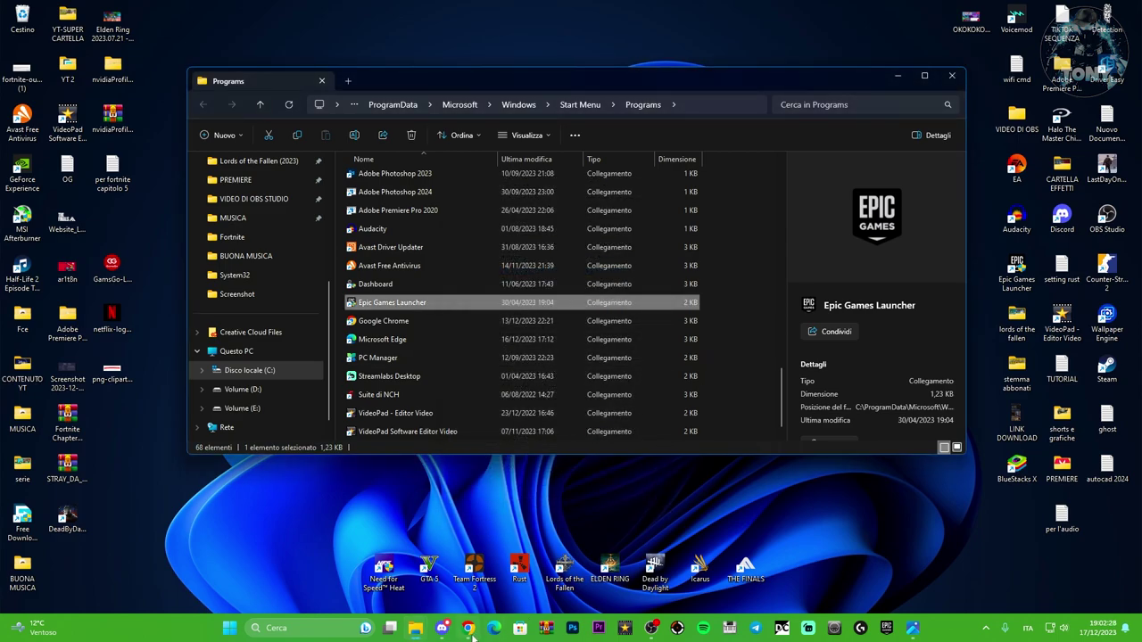
Step: Return to the Fortnite support article in Chrome and open the Nvidia link for updating the graphics card driver
left_click(467, 628)
scroll(920, 385, "down", 3)
scroll(921, 385, "up", 3)
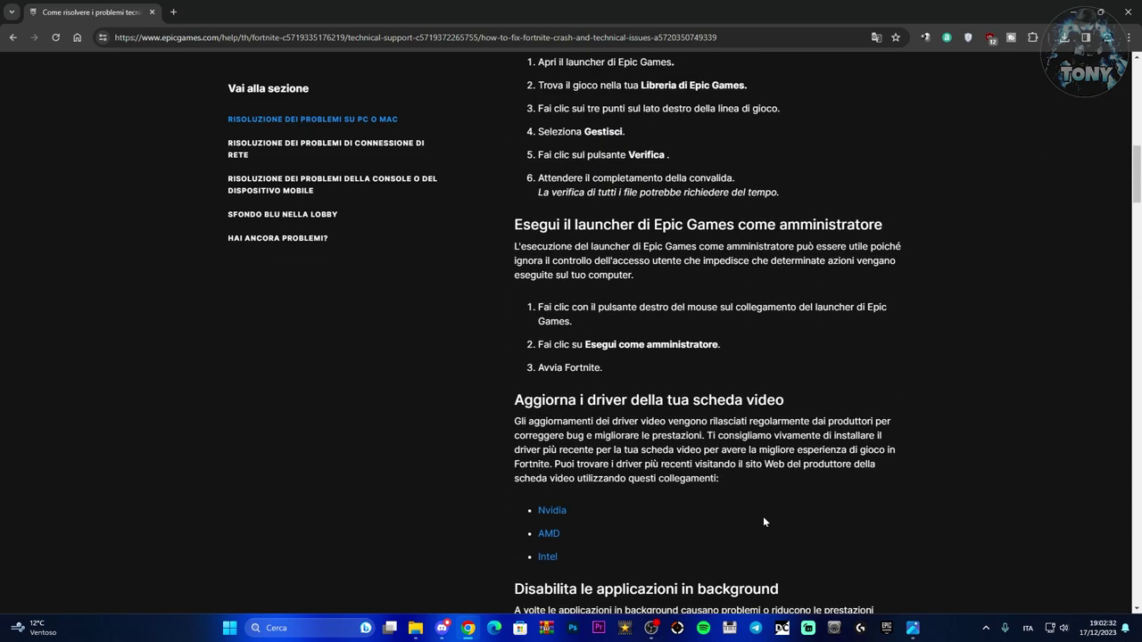
scroll(779, 445, "down", 2)
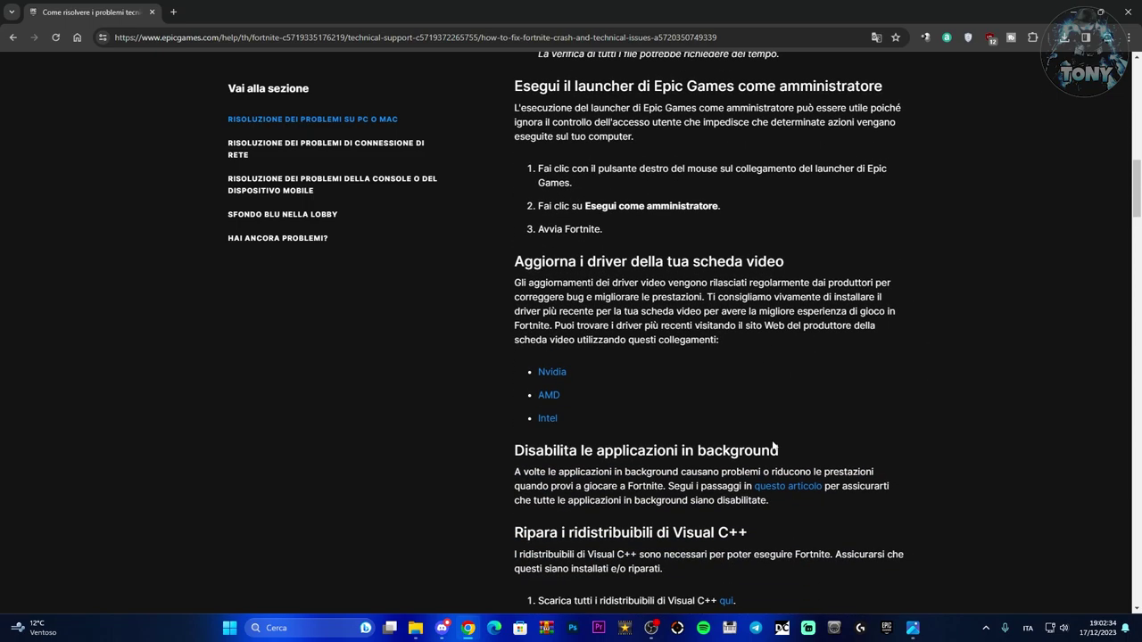
left_click(552, 372)
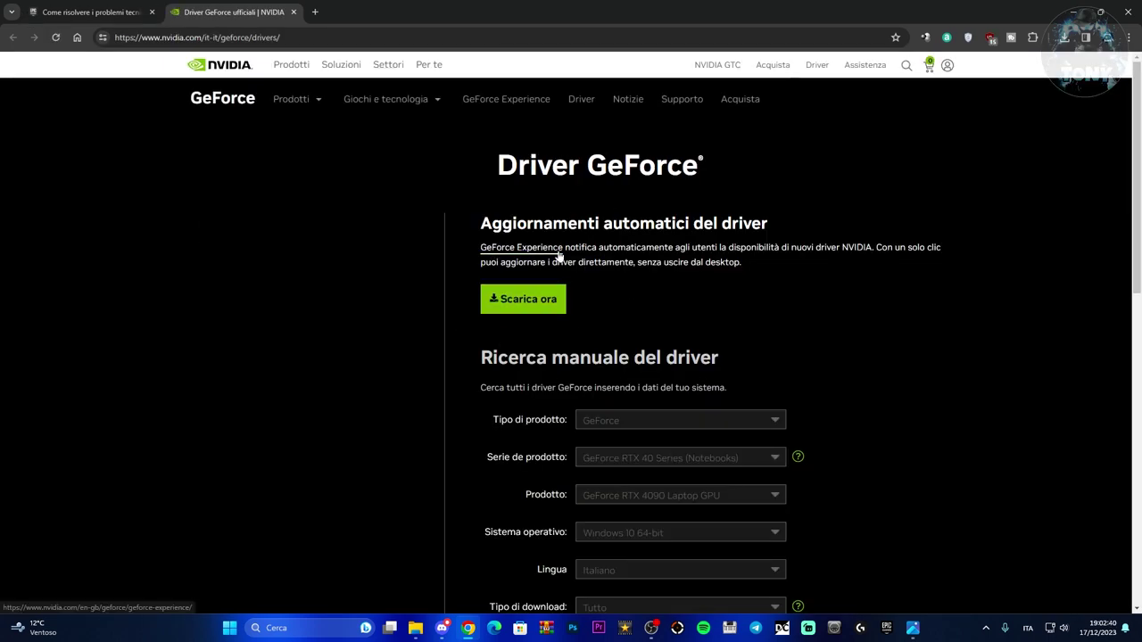
Step: Set the product series in the manual GeForce driver search to GeForce 16 Series
scroll(911, 439, "down", 2)
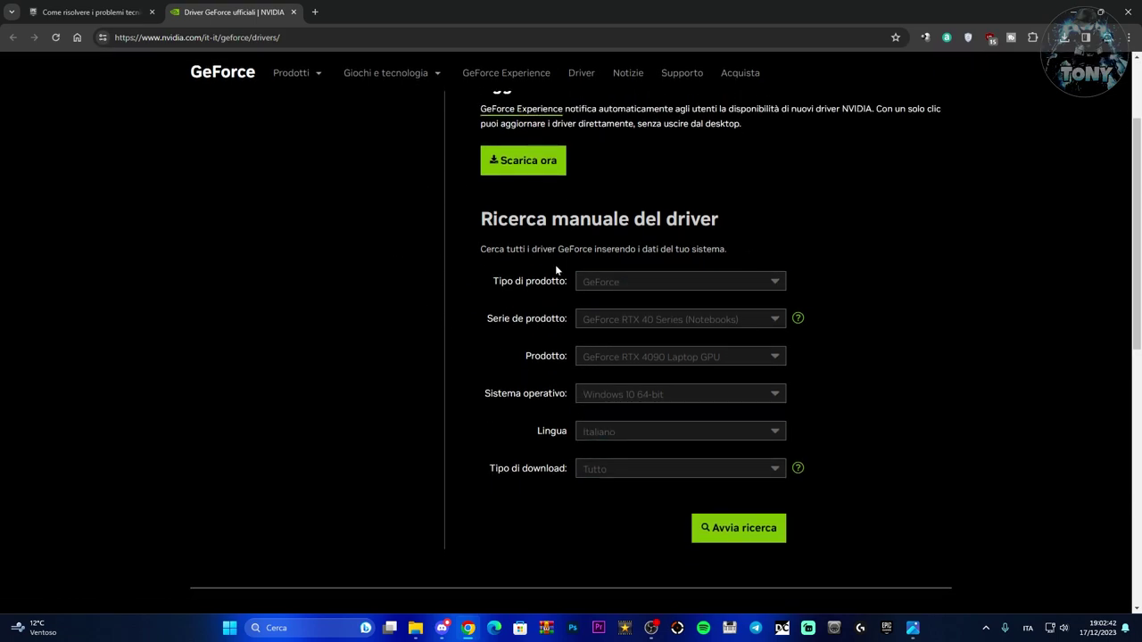
left_click(679, 321)
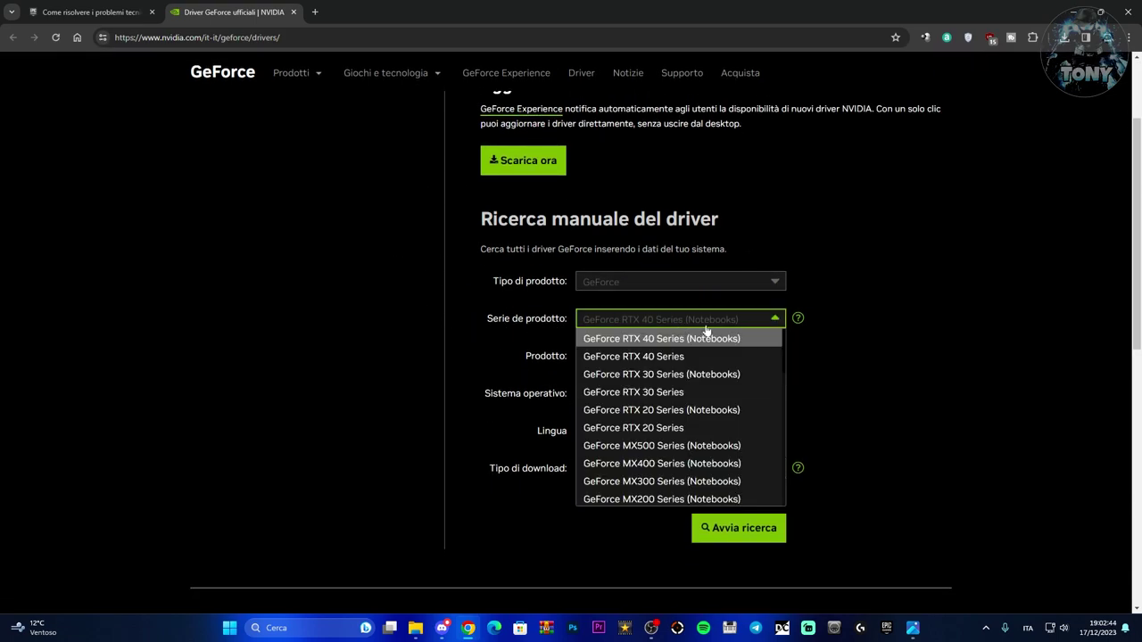
scroll(692, 382, "down", 5)
scroll(691, 381, "down", 8)
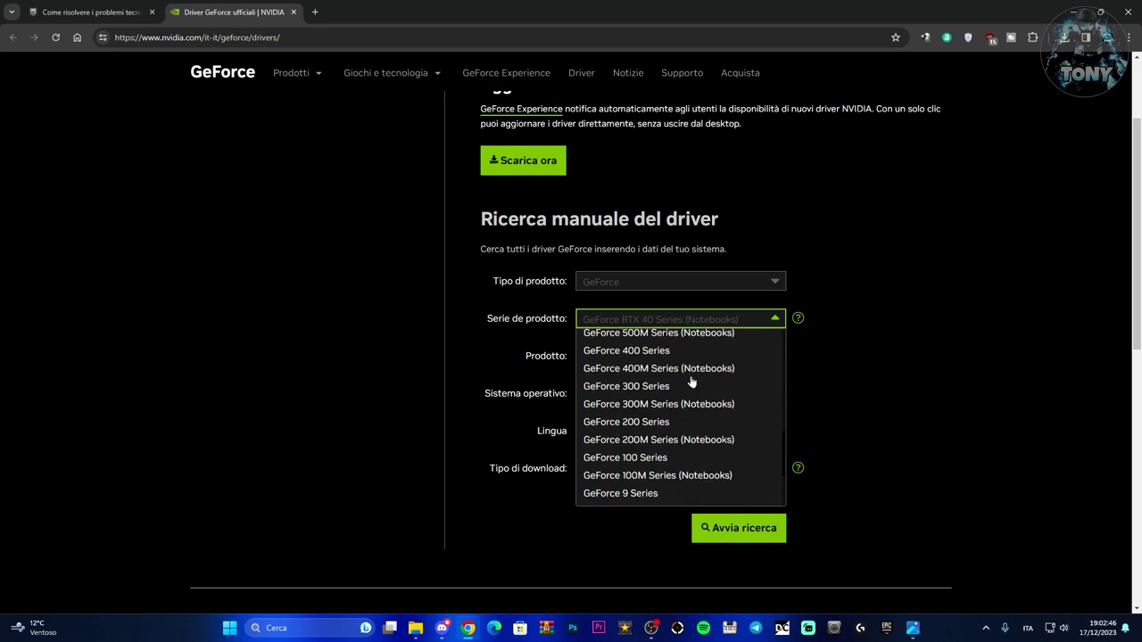
scroll(692, 382, "up", 8)
scroll(691, 382, "down", 3)
scroll(691, 382, "up", 10)
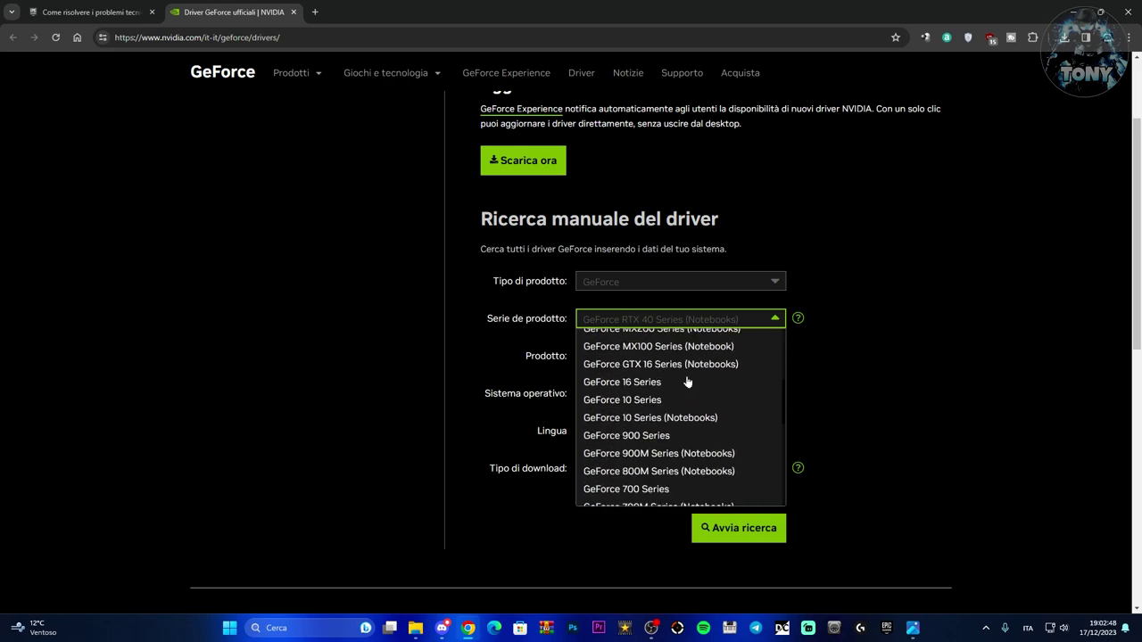
scroll(688, 382, "down", 4)
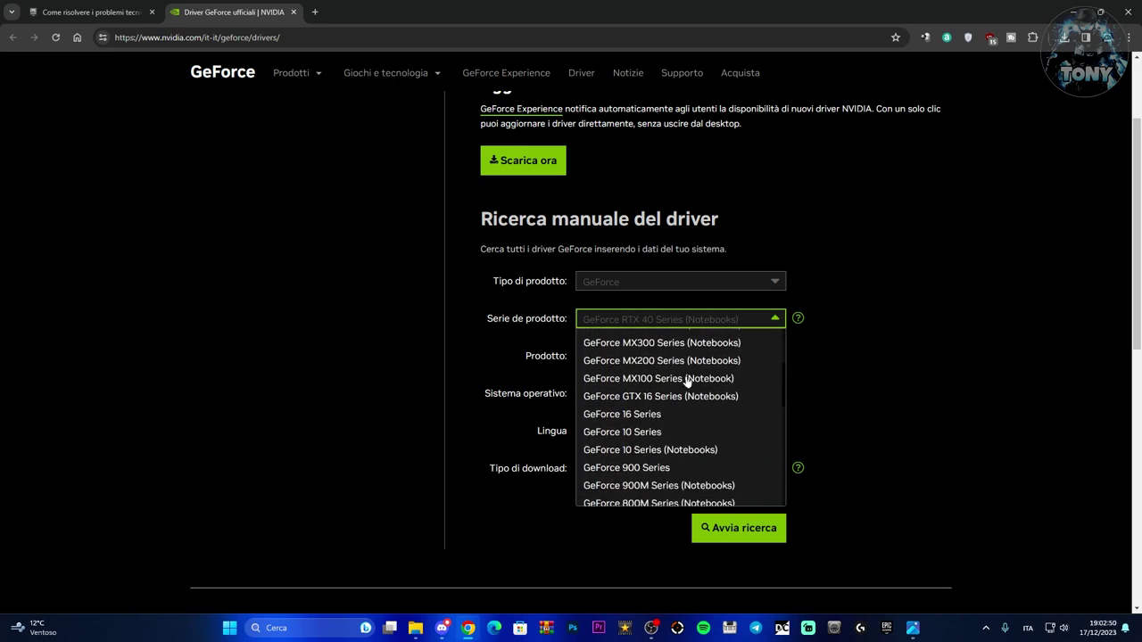
left_click(629, 413)
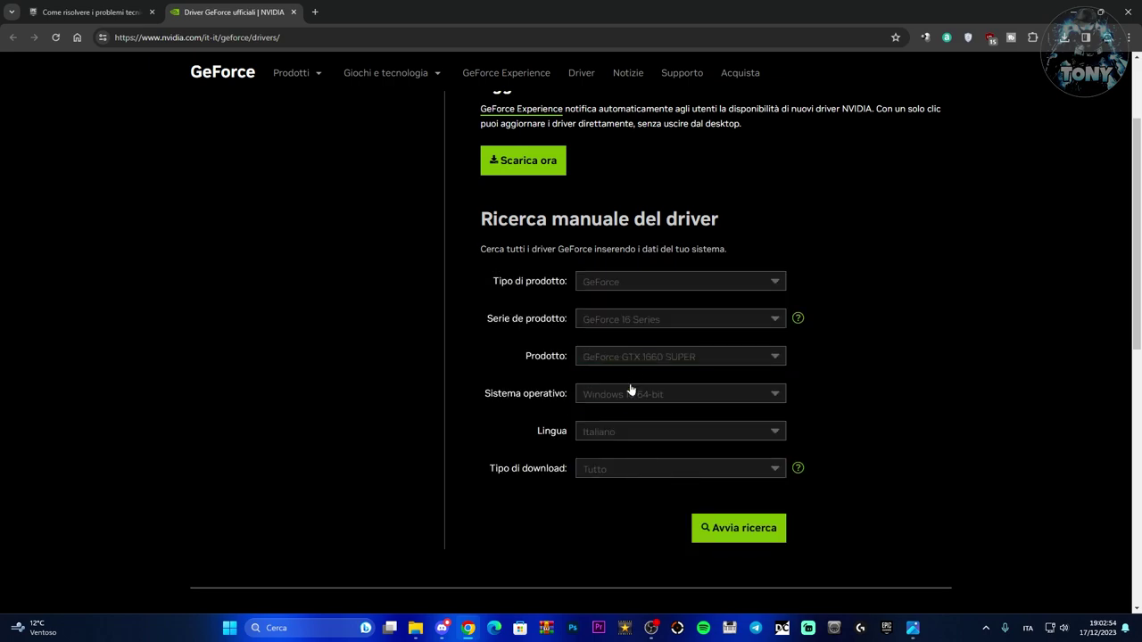
Step: Set the driver search's operating system to Windows 11 and check the download type choices
left_click(622, 398)
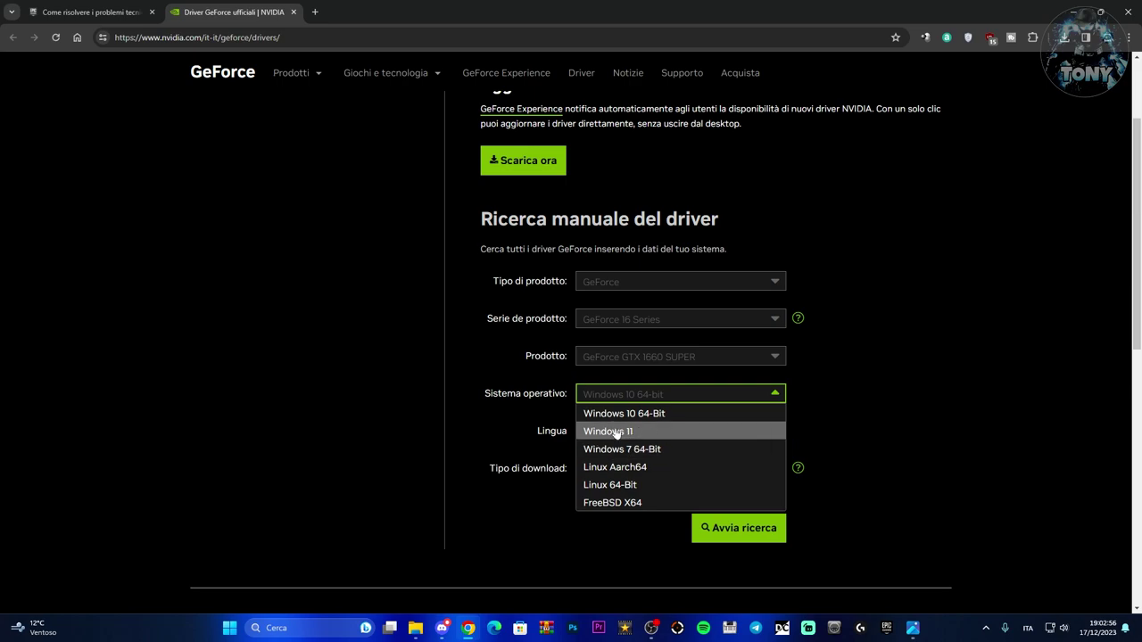
left_click(618, 433)
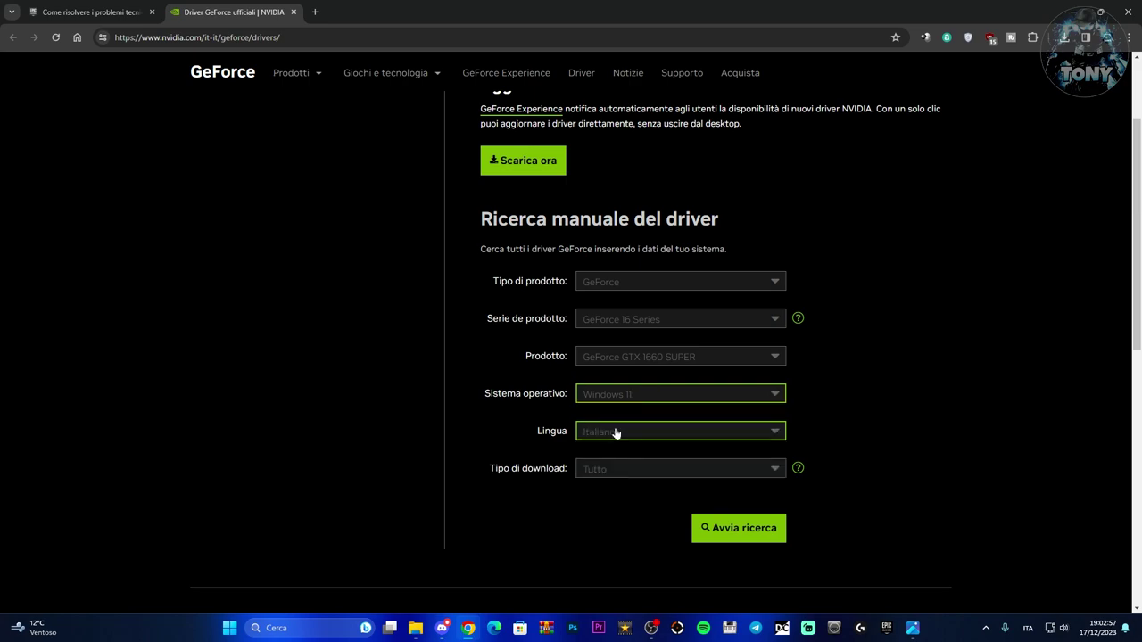
left_click(624, 472)
left_click(624, 473)
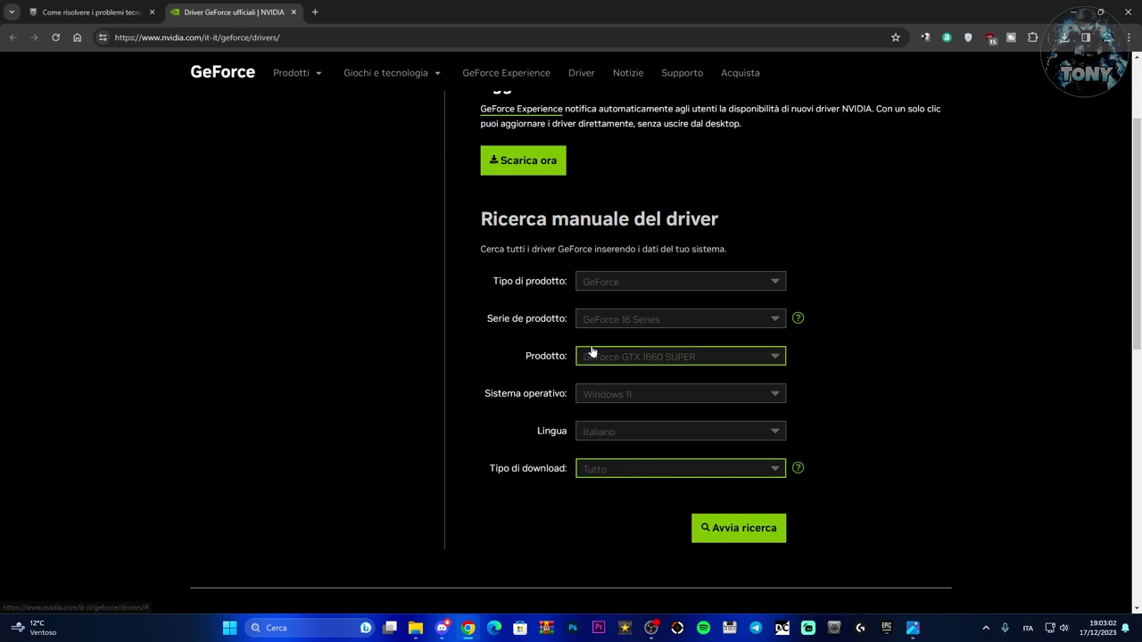
scroll(584, 357, "up", 3)
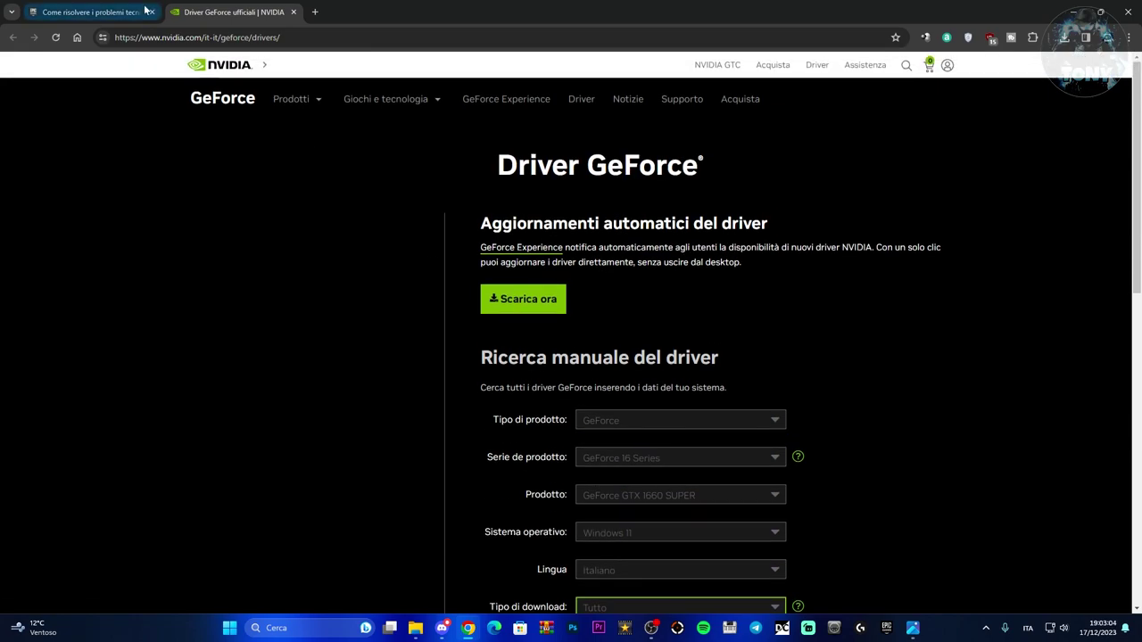
Step: Return to the Fortnite support article, open its AMD driver link and look over AMD's Windows driver download and product selection options
left_click(89, 11)
left_click(550, 395)
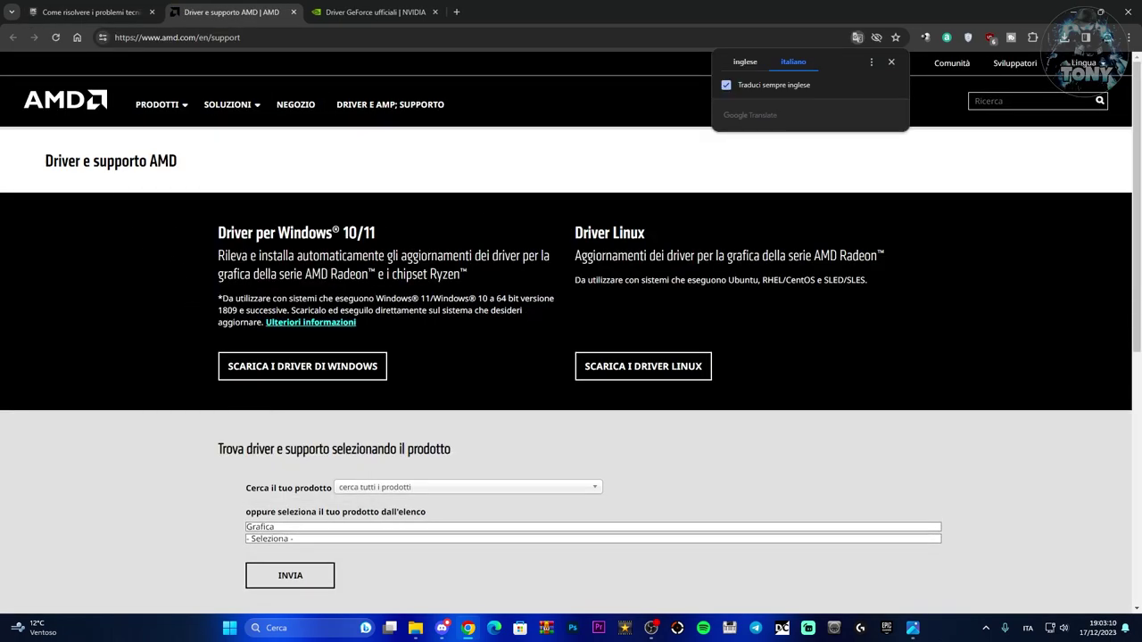
scroll(479, 372, "down", 3)
scroll(482, 375, "up", 3)
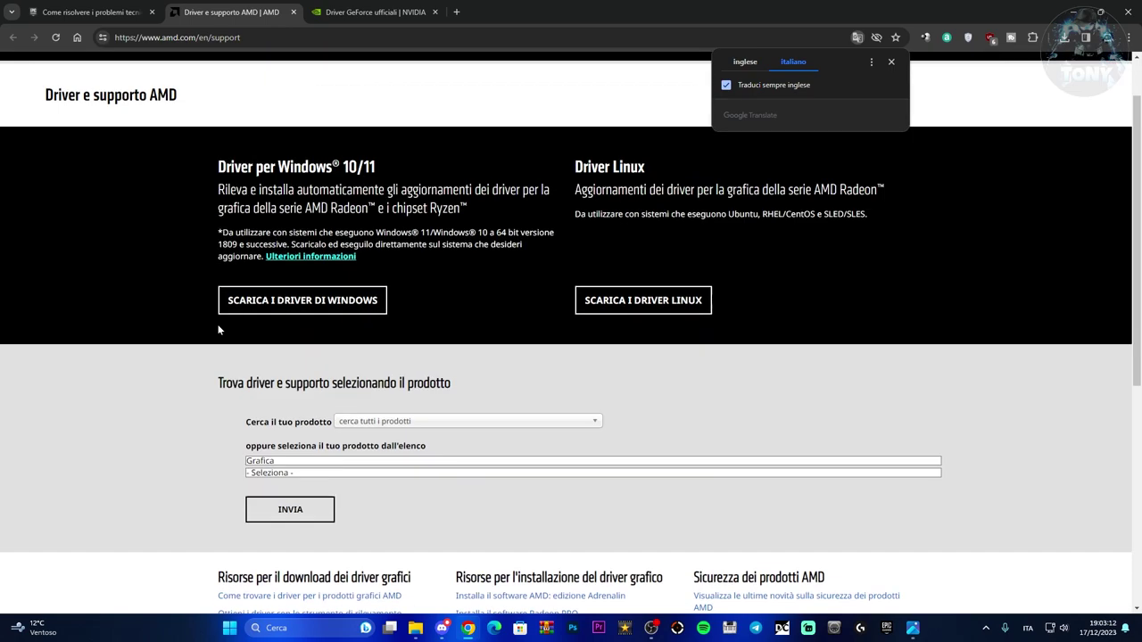
scroll(611, 484, "down", 2)
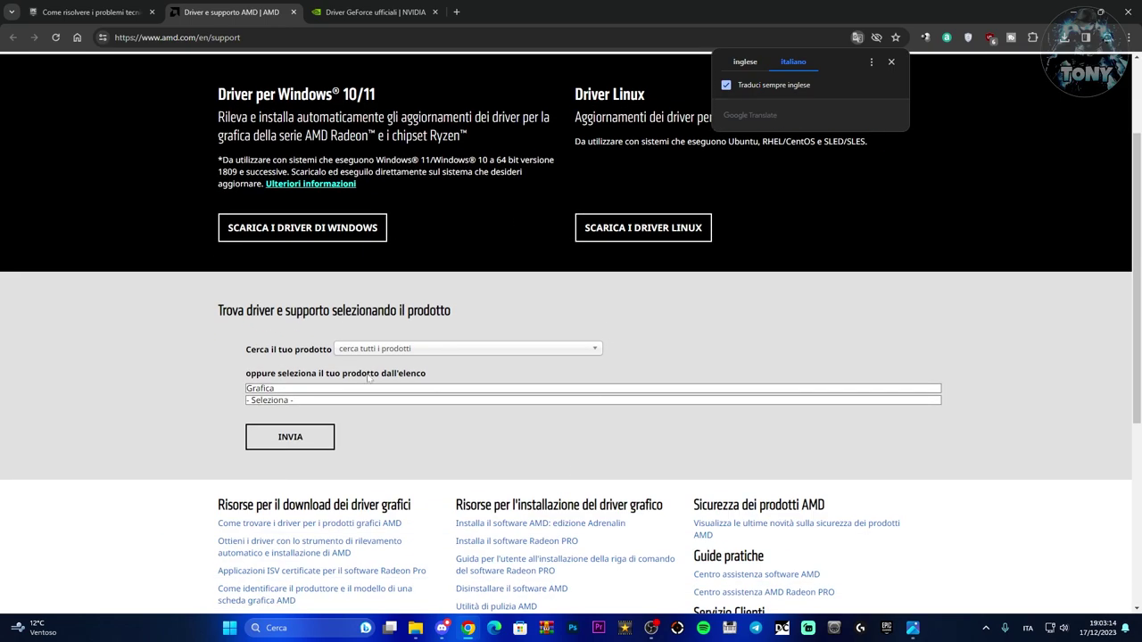
scroll(525, 419, "up", 2)
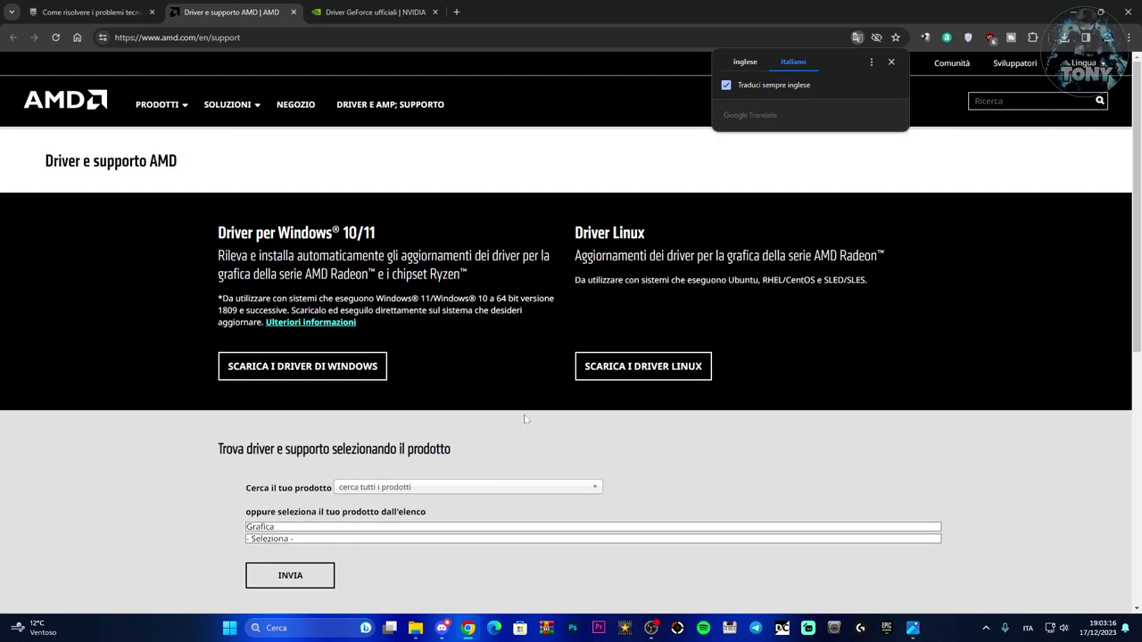
Step: Return to the Fortnite support article, open its Intel link and look through Intel's graphics support page
left_click(90, 11)
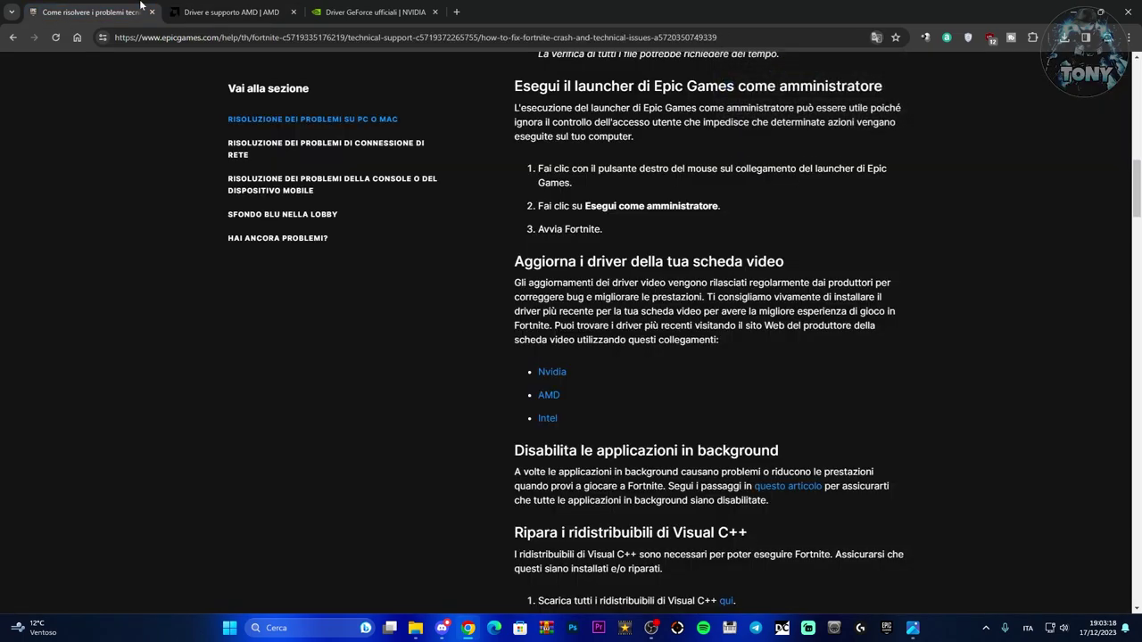
left_click(548, 418)
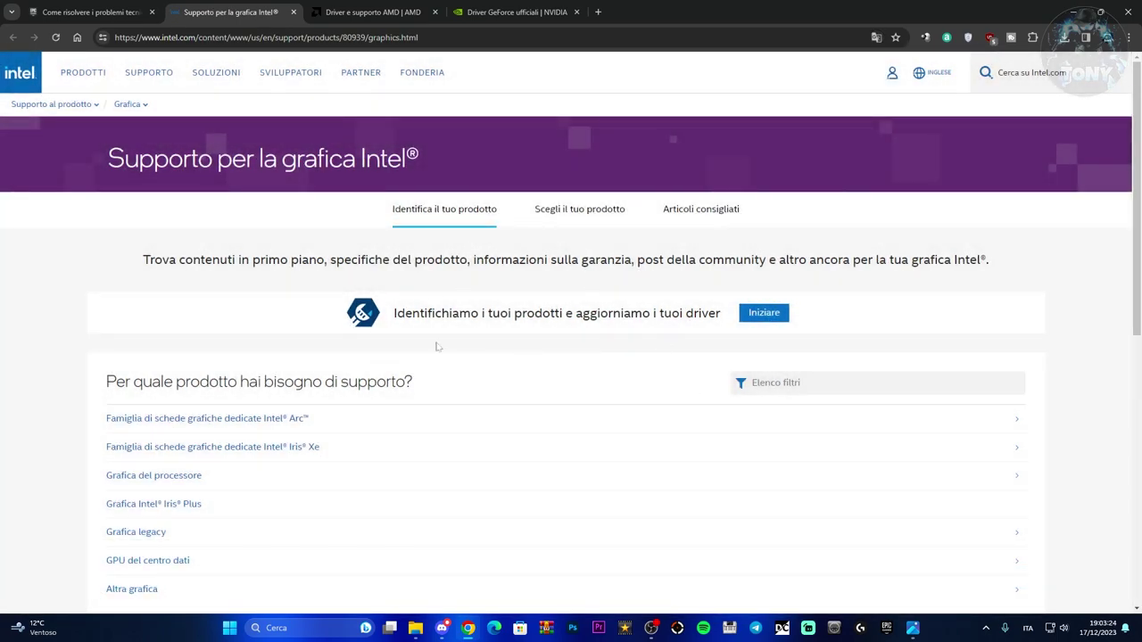
scroll(515, 312, "down", 4)
scroll(516, 311, "down", 2)
scroll(510, 325, "up", 8)
Step: Close the Intel, AMD and Nvidia driver pages, leaving only the Fortnite support article open
left_click(294, 12)
left_click(294, 12)
left_click(294, 11)
Step: Open the article's Visual C++ redistributables download link and go to the Visual Studio 2015, 2017, 2019 and 2022 section
scroll(923, 384, "down", 3)
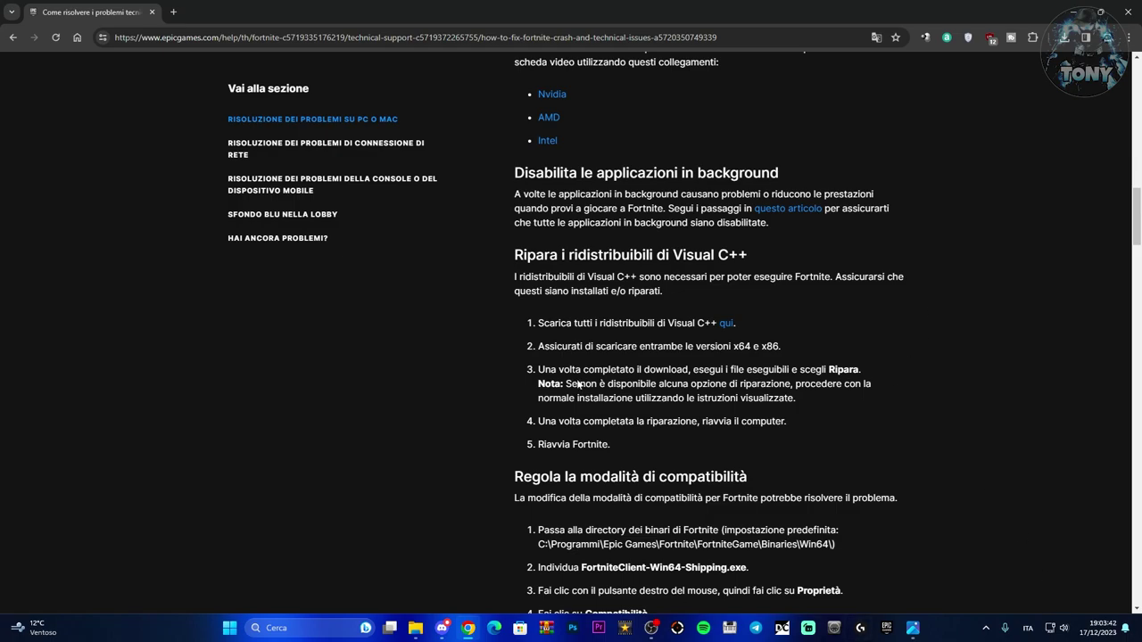
left_click(727, 324)
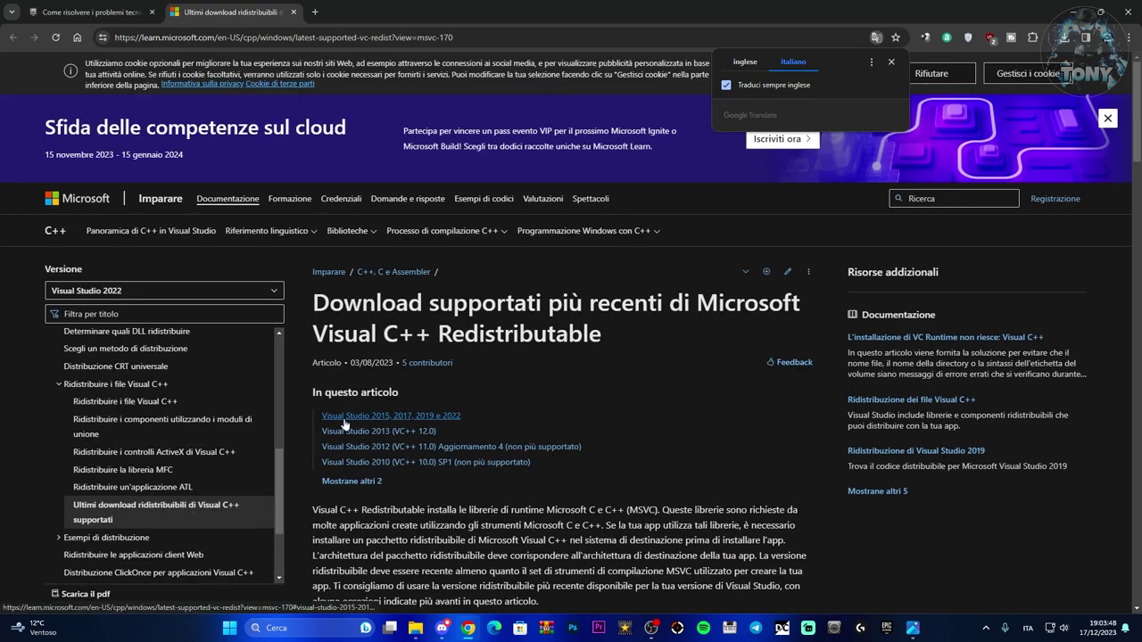
left_click(425, 417)
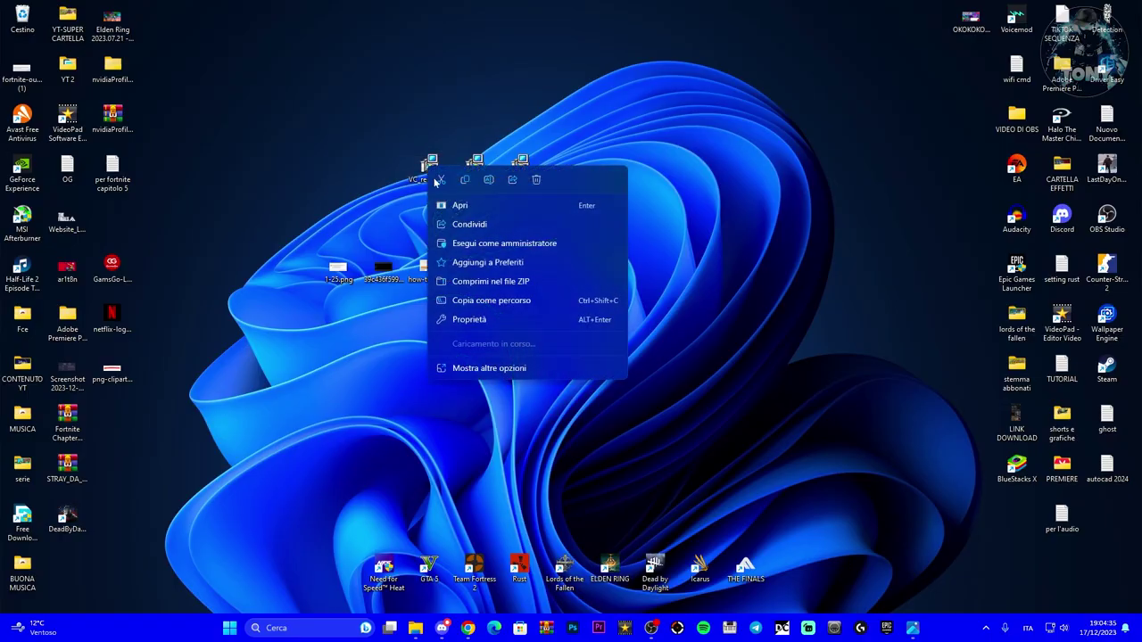
Step: Run the desktop's VC_redist.x64 installer as administrator, start its repair and move its window aside
left_click(472, 244)
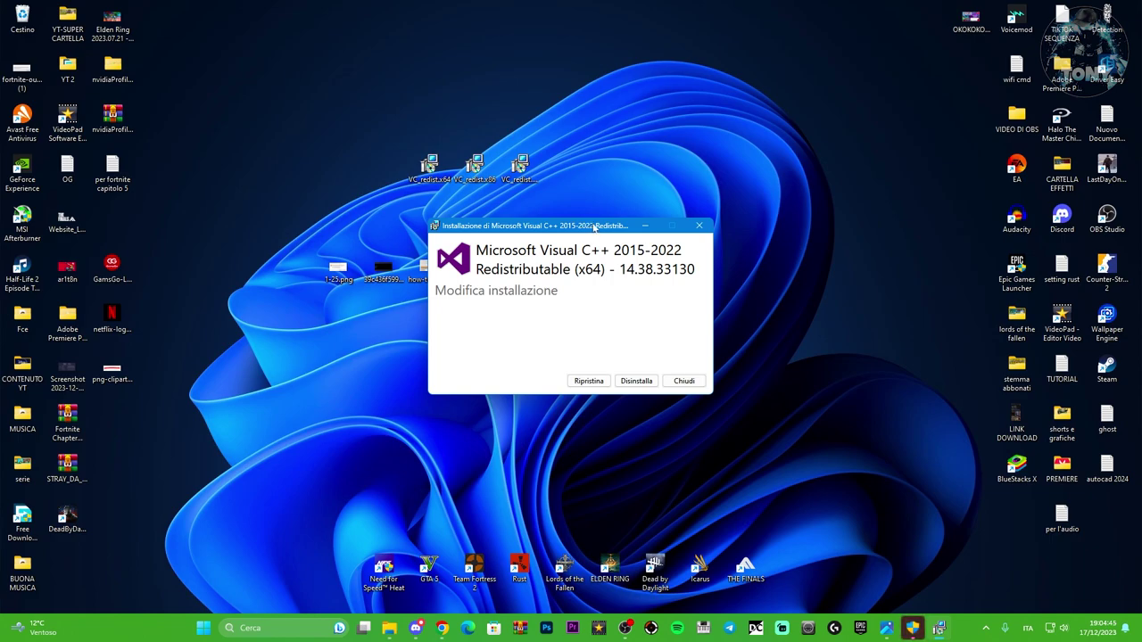
left_click(589, 381)
left_click_drag(597, 226, 471, 189)
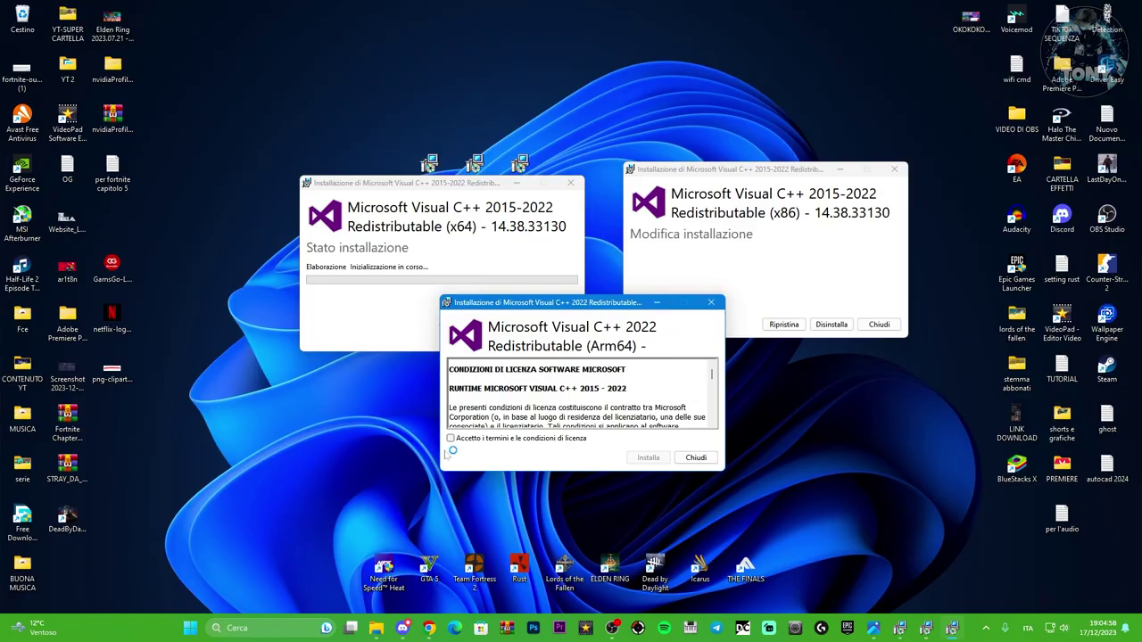
Step: Accept the licence terms and try to install the Arm64 redistributable, and start the repair of the x86 one
left_click(451, 438)
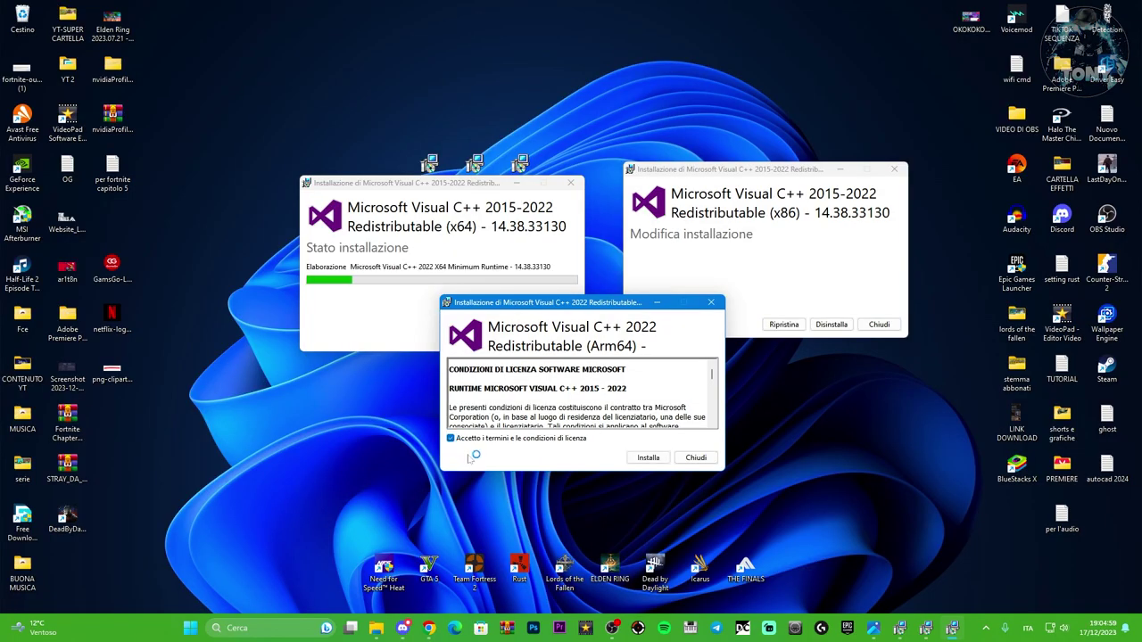
left_click(648, 457)
left_click(784, 324)
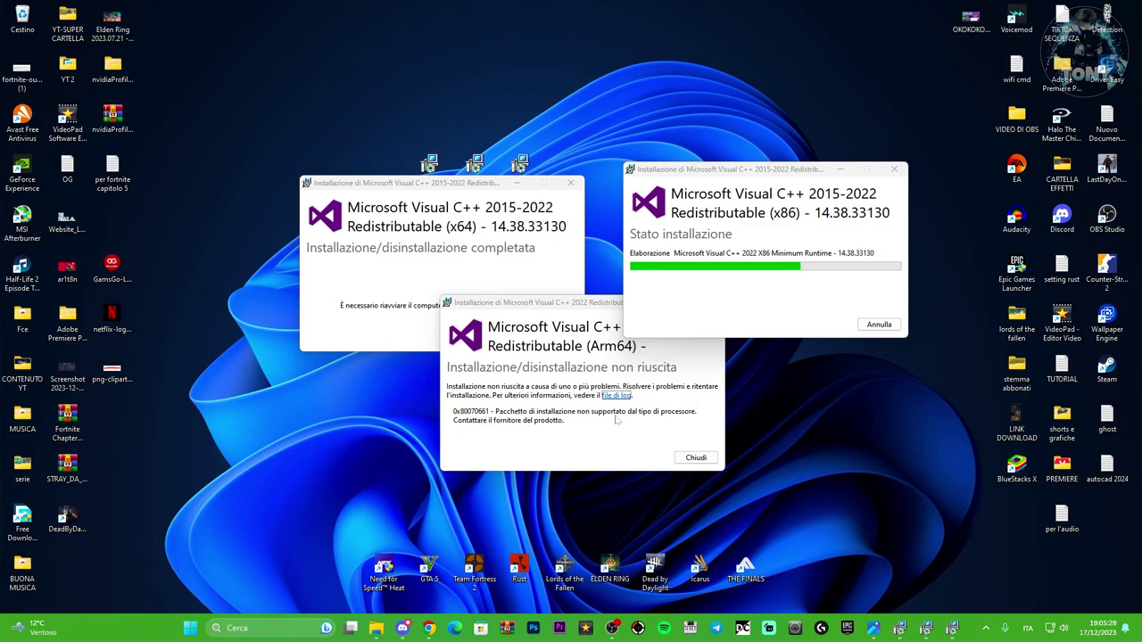
Step: Close the Arm64 installer, place the x64 and x86 windows side by side, and close both without restarting the computer
left_click(696, 457)
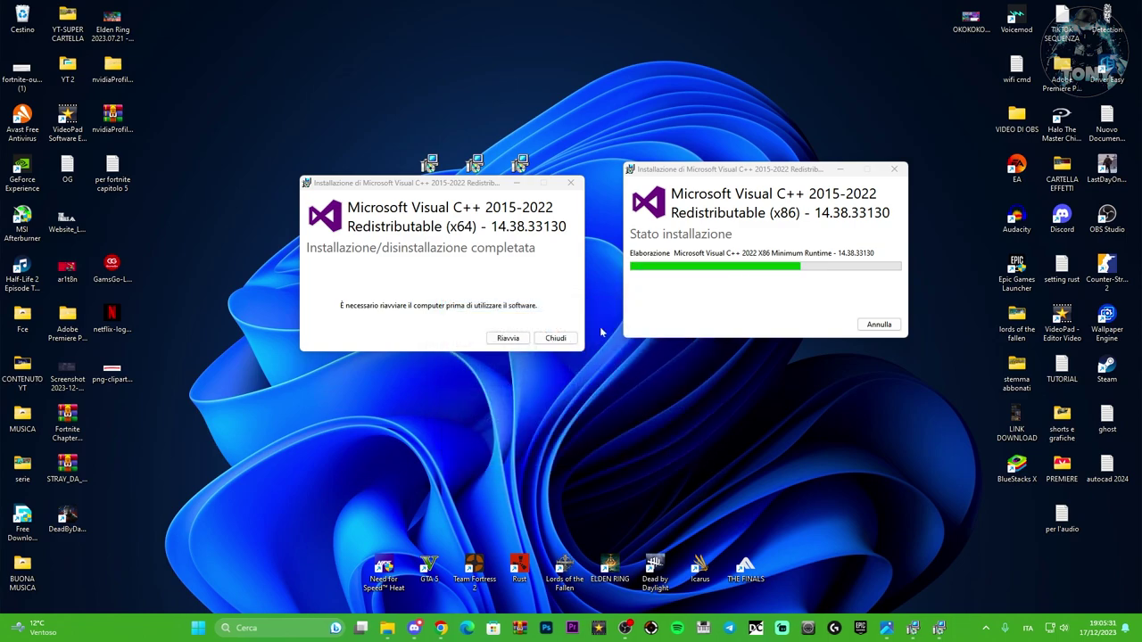
left_click_drag(489, 183, 453, 179)
left_click_drag(760, 172, 690, 185)
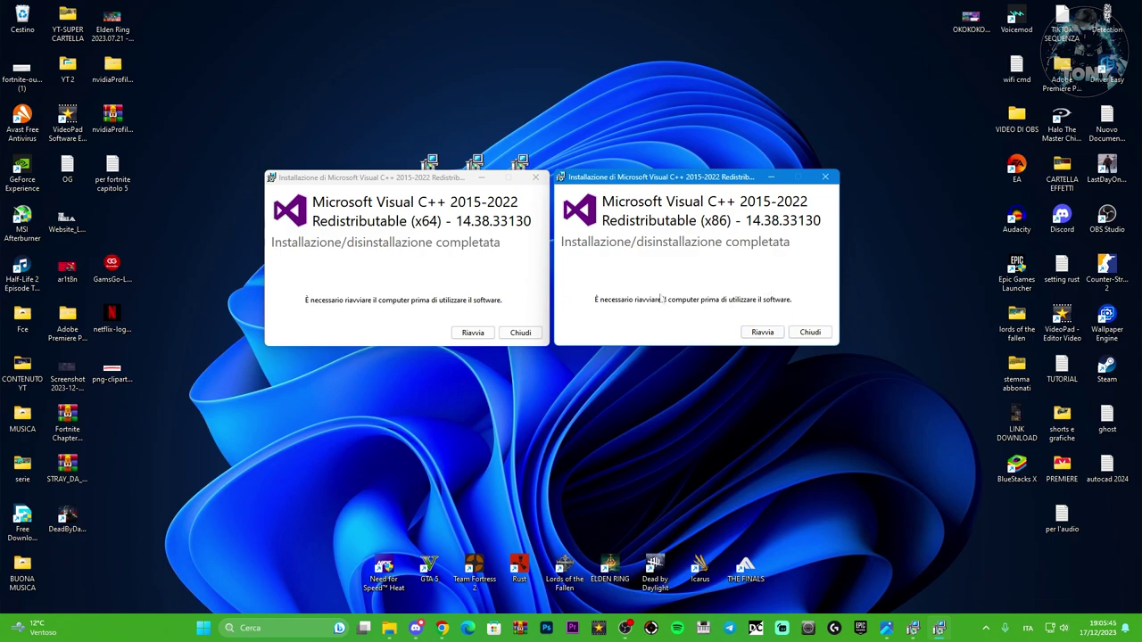
left_click(517, 333)
left_click(809, 331)
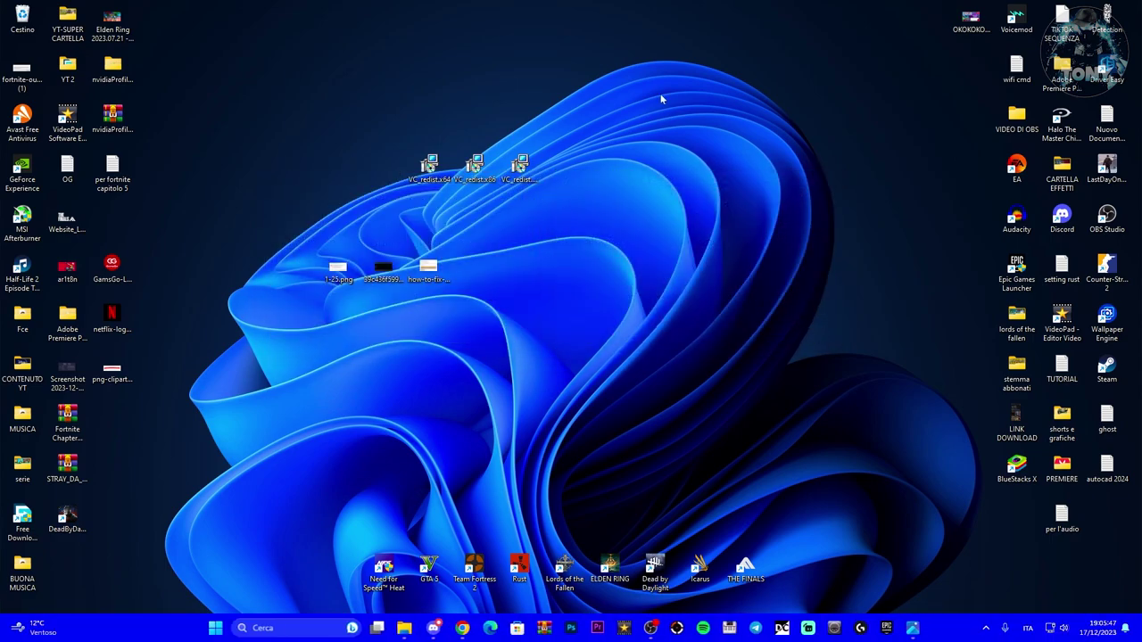
Step: Show the computer's power options in the Start menu and dismiss them without restarting
left_click(230, 628)
left_click(719, 587)
key("Escape")
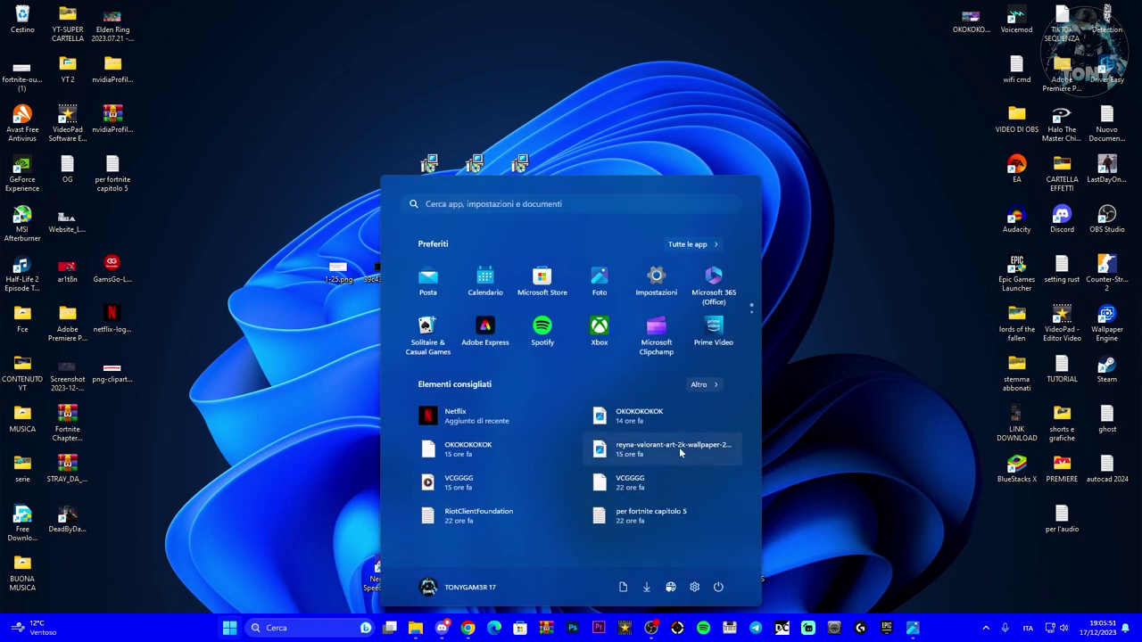
key("Escape")
Step: Switch back to Chrome, maximize it, close the Microsoft download page and read the article's compatibility mode section
left_click(468, 628)
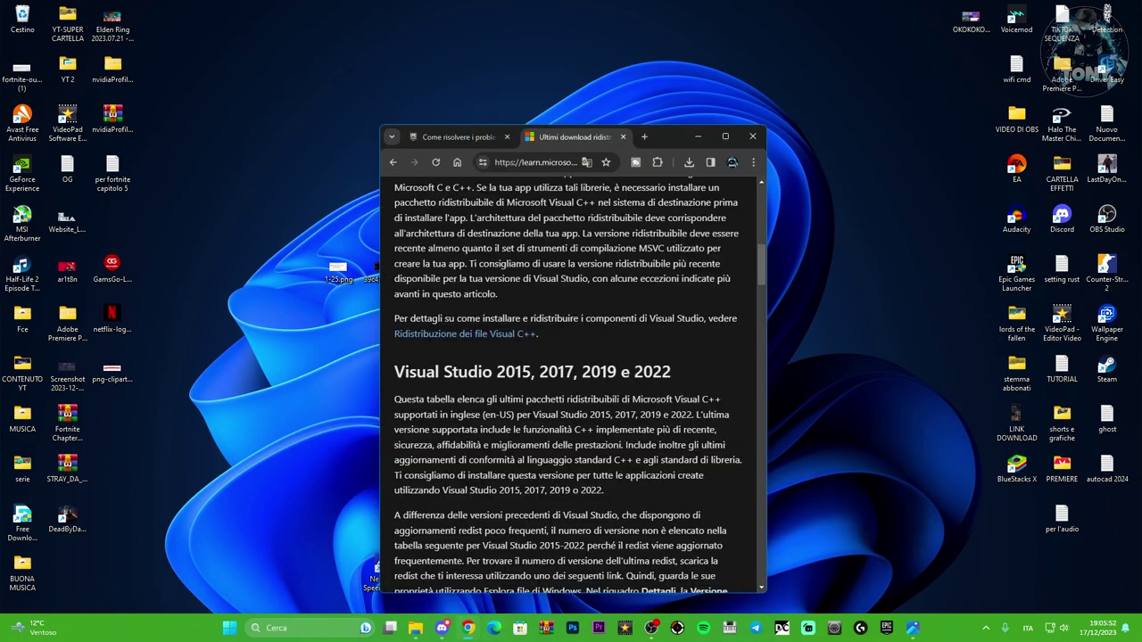
left_click(643, 137)
left_click(725, 136)
scroll(813, 306, "down", 3)
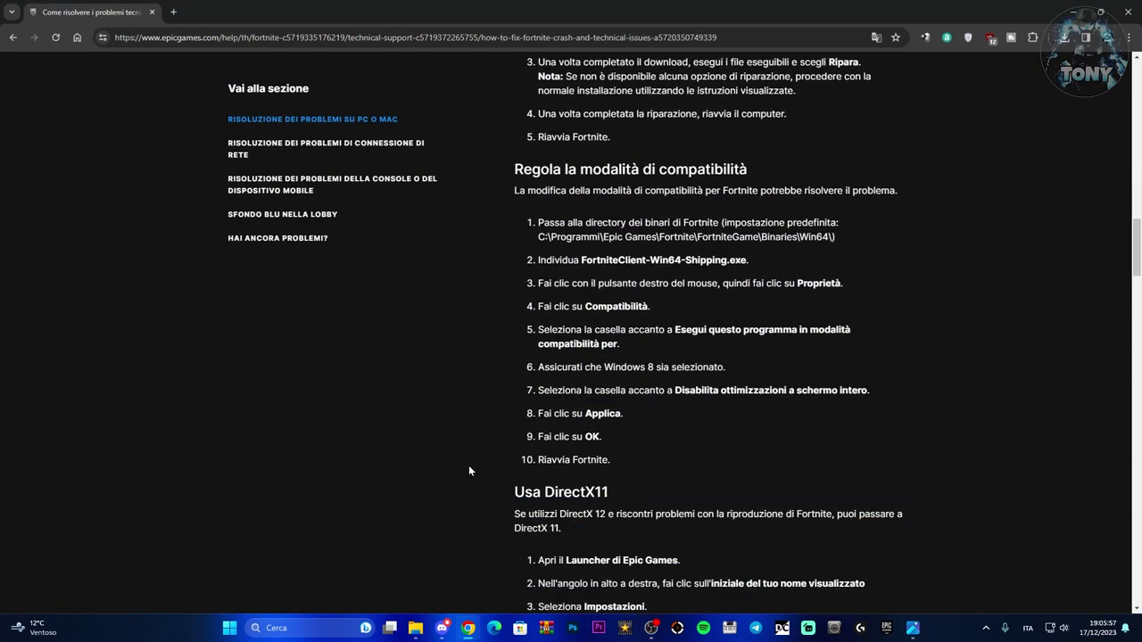
Step: Switch to the Epic Games Launcher and open Fortnite's management settings from the library
left_click(1073, 12)
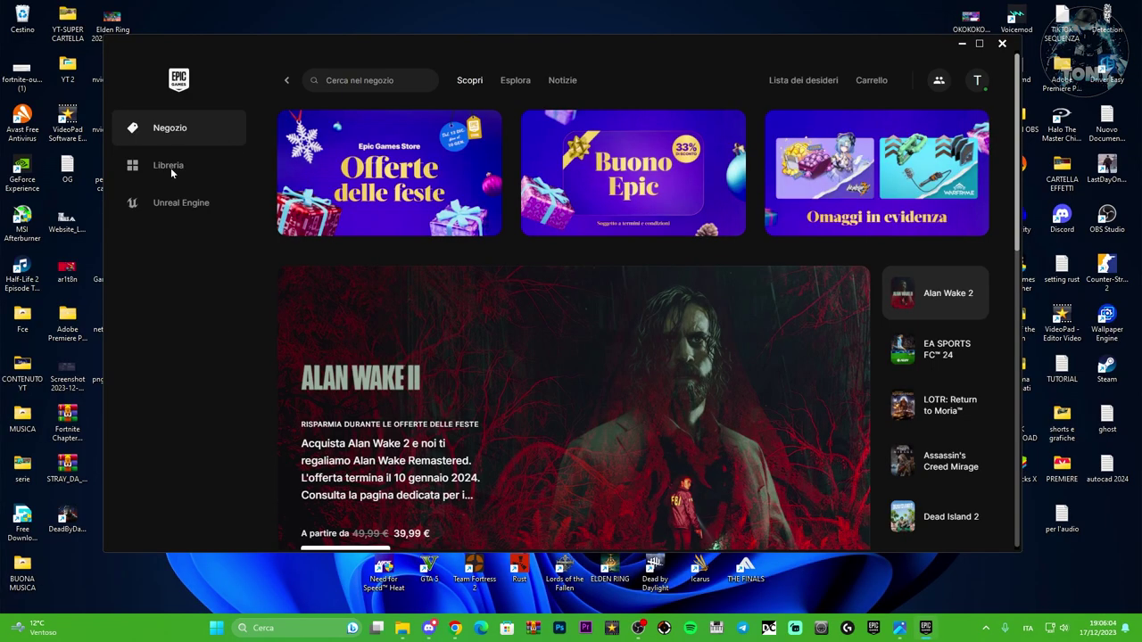
left_click(170, 168)
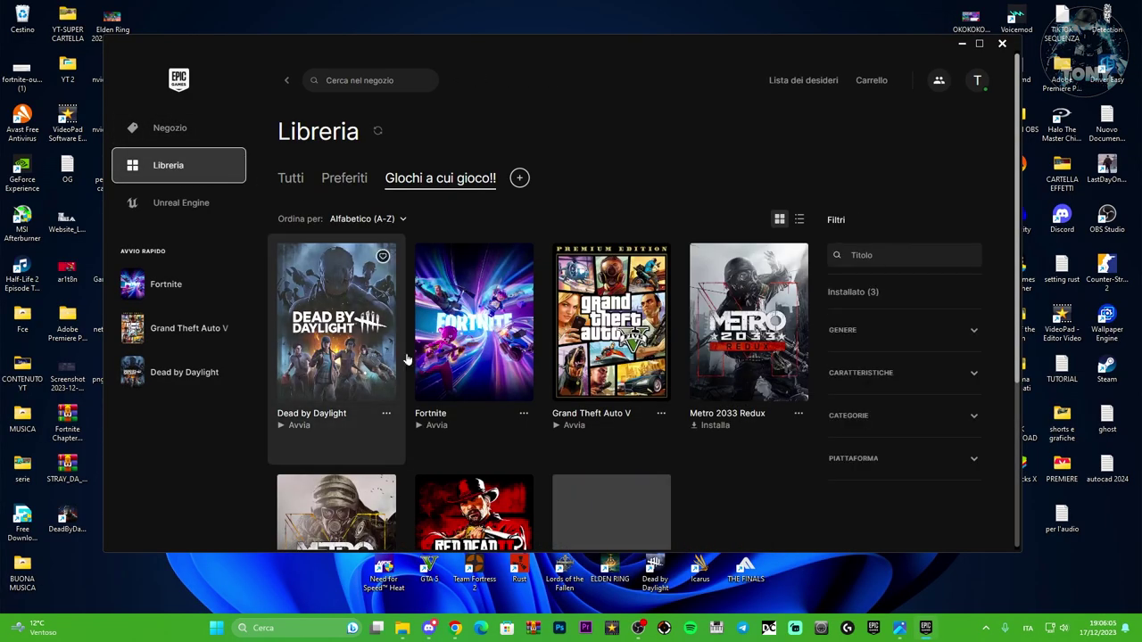
left_click(524, 414)
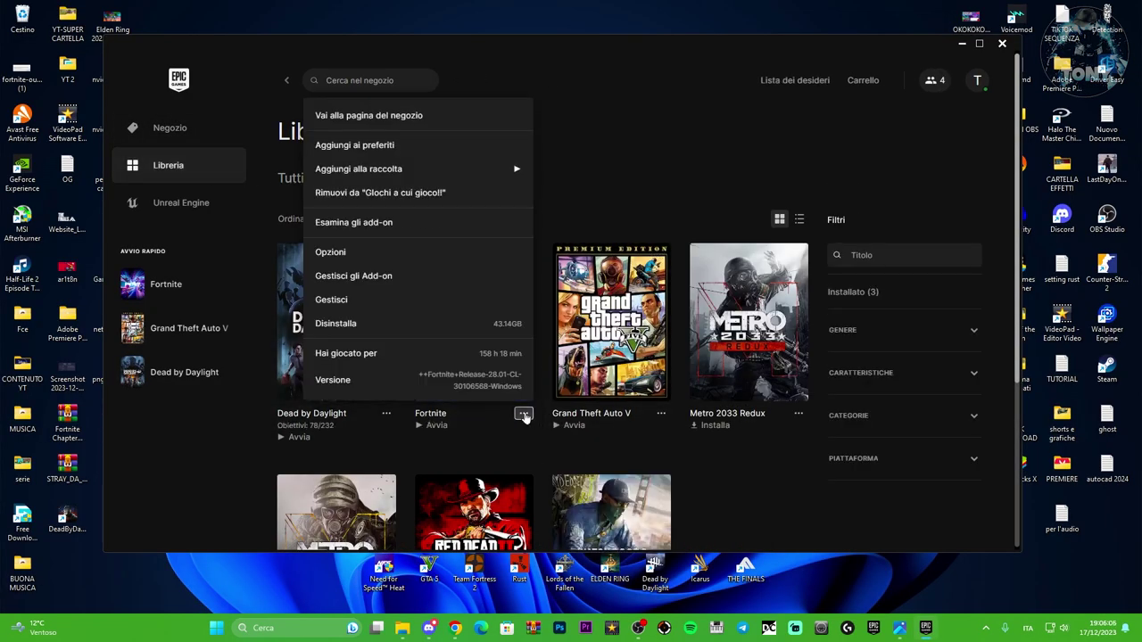
left_click(347, 301)
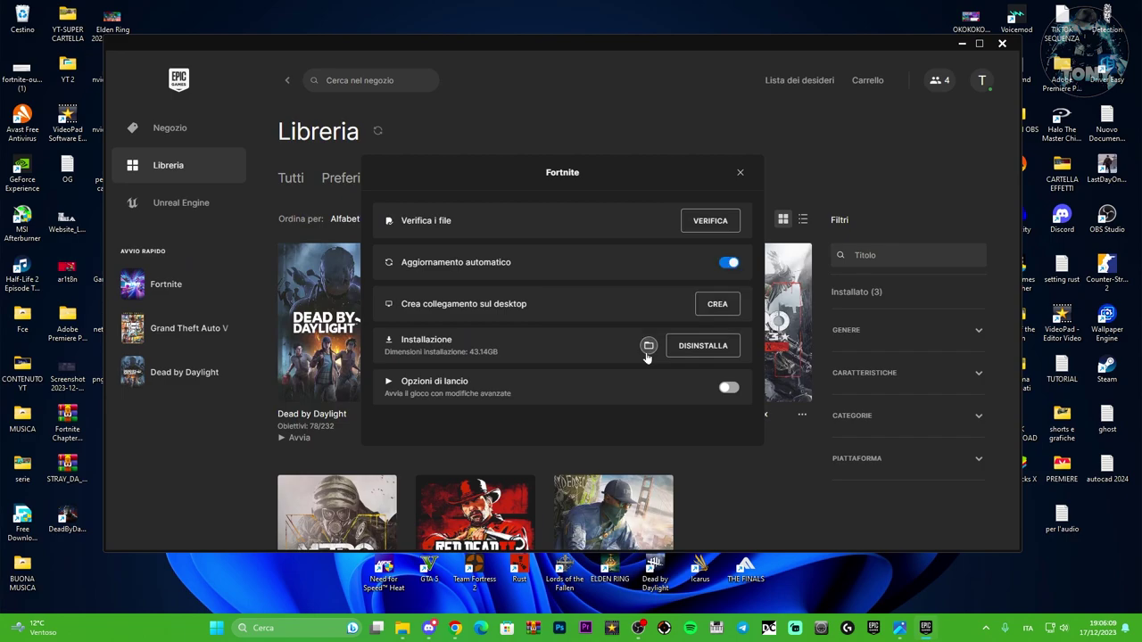
Step: Open Fortnite's installation folder and go to FortniteGame\Binaries\Win64
left_click(648, 353)
double_click(408, 267)
double_click(407, 195)
double_click(407, 214)
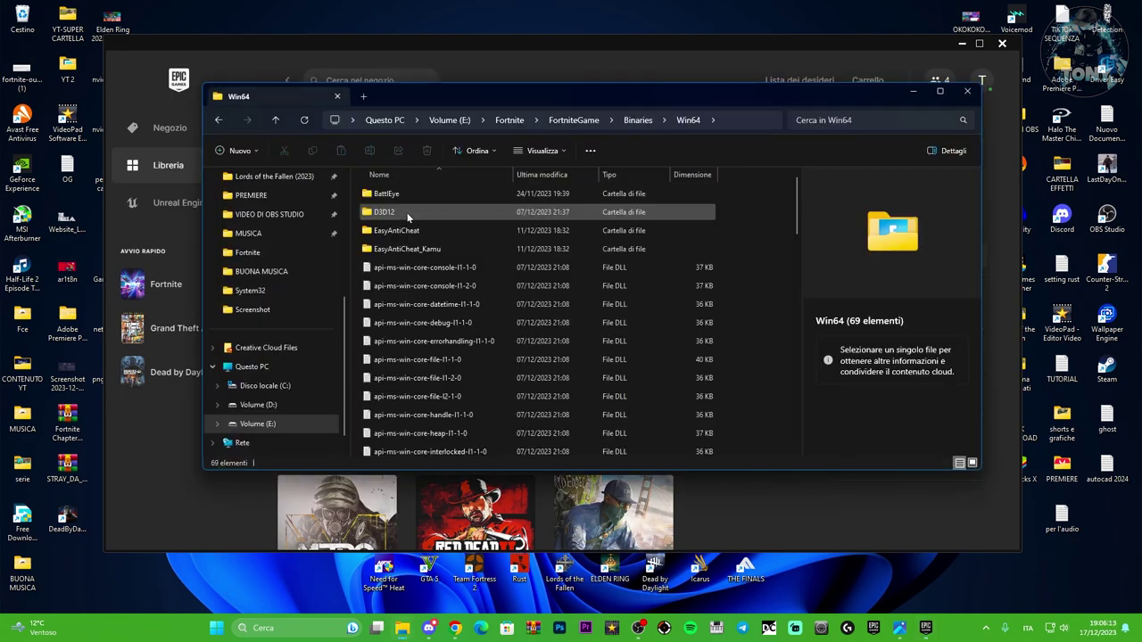
Step: Find the FortniteClient-Win64-Shipping application in the Win64 folder and open its properties
scroll(451, 259, "down", 15)
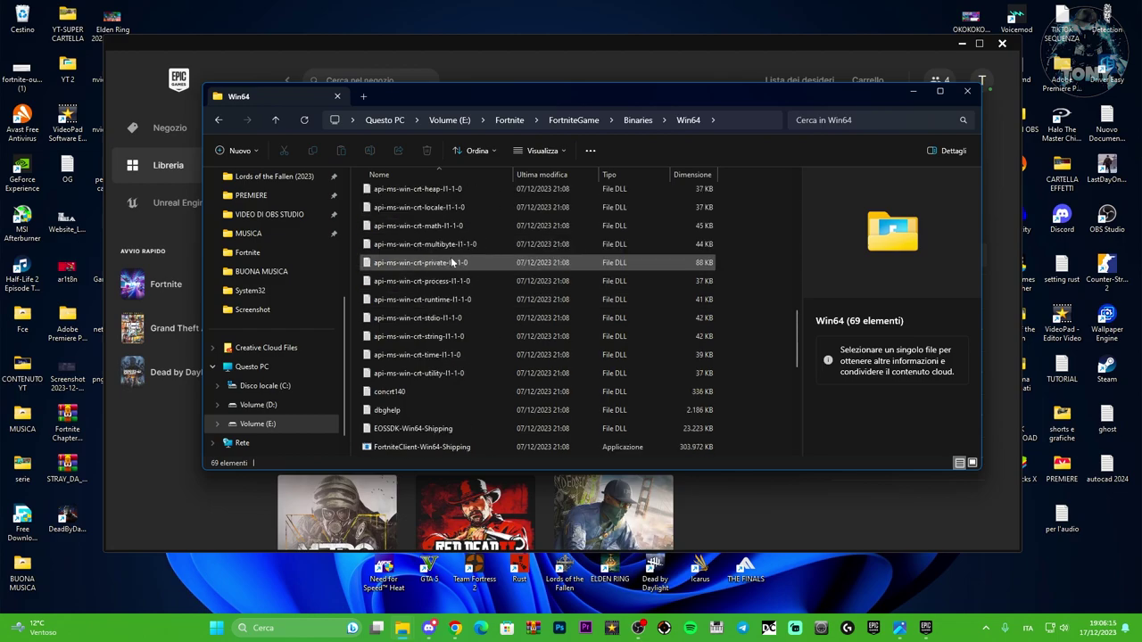
scroll(450, 258, "up", 2)
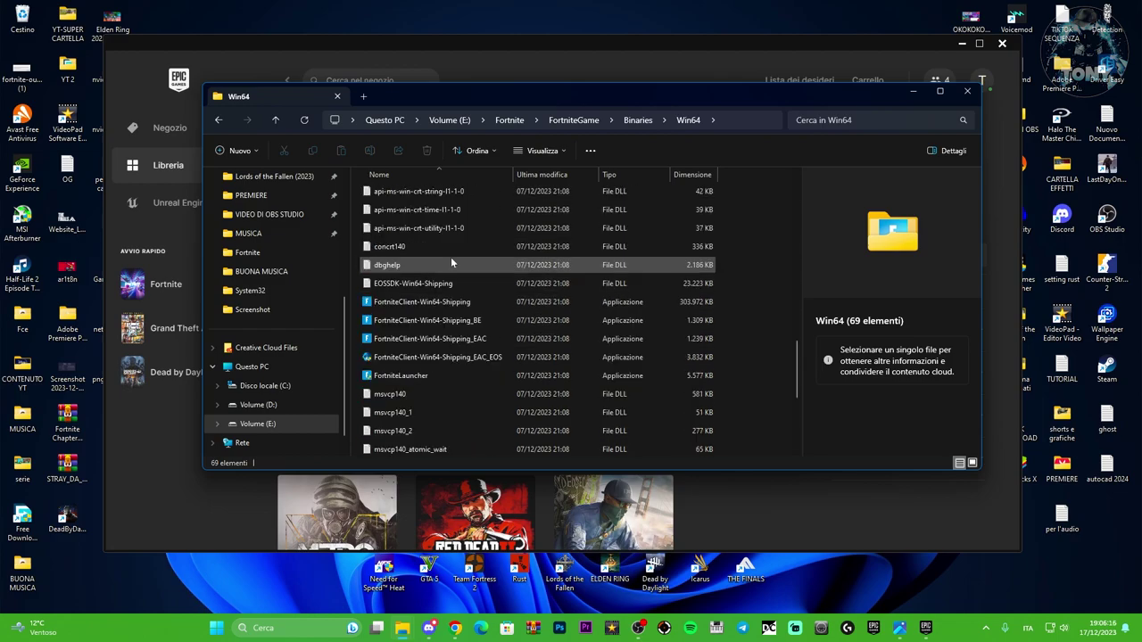
left_click(434, 302)
right_click(477, 308)
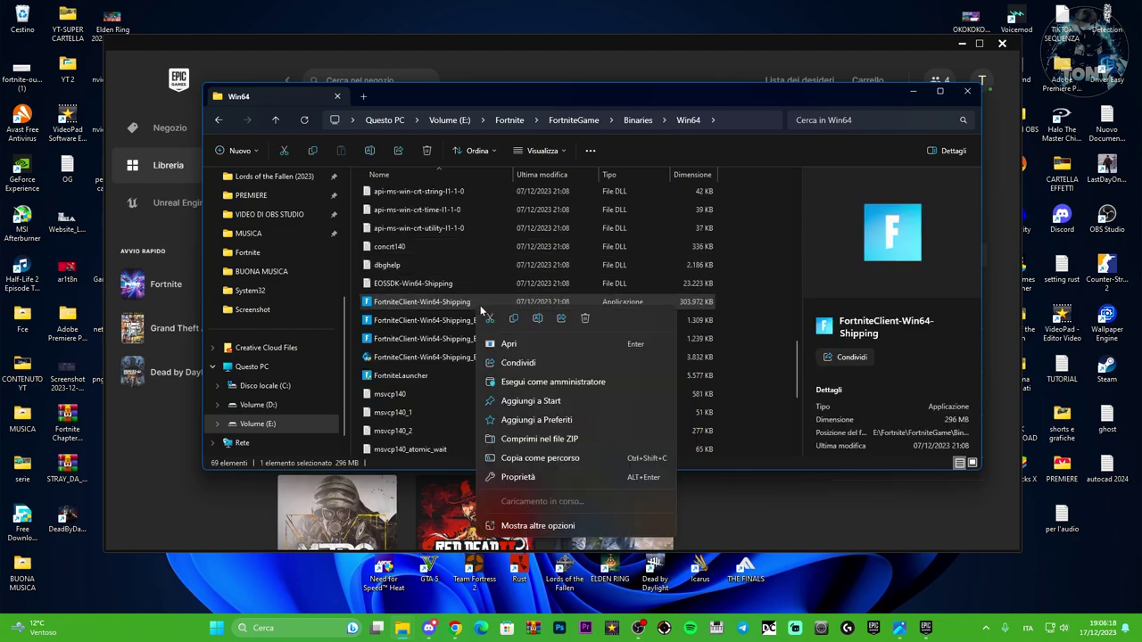
left_click(510, 542)
left_click(512, 578)
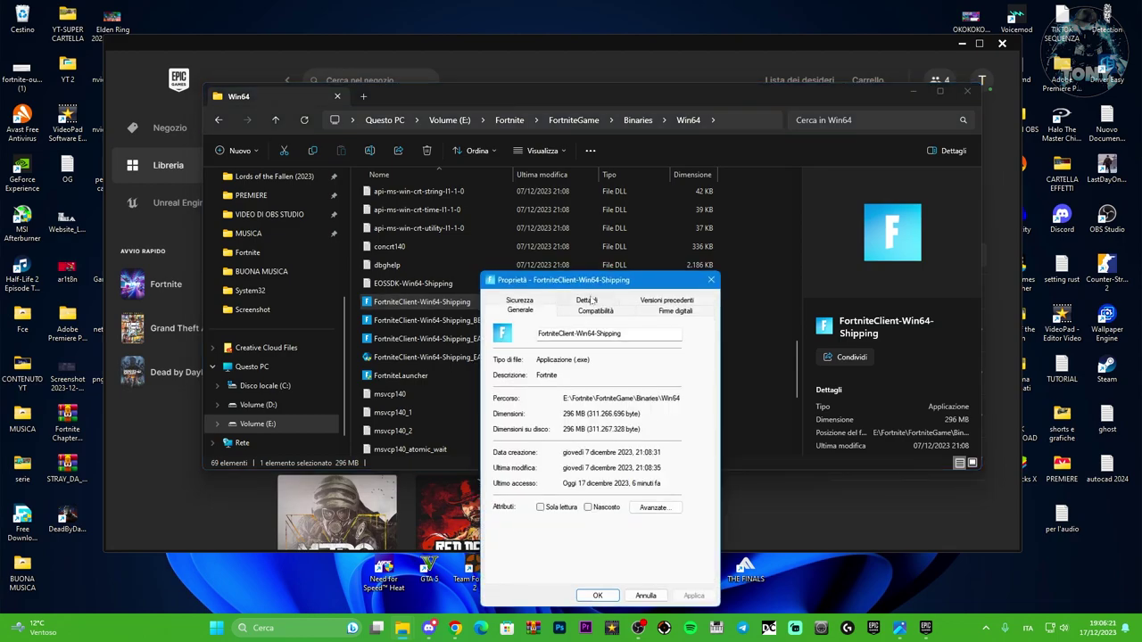
Step: Enable compatibility mode for FortniteClient-Win64-Shipping and select Windows 8
left_click(664, 197)
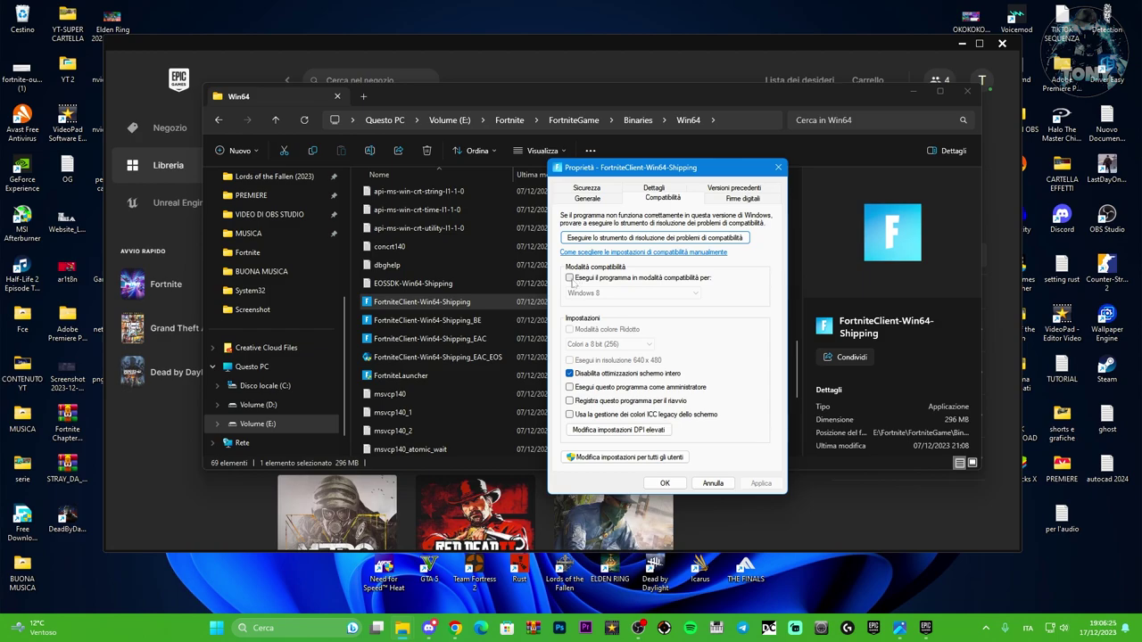
left_click(570, 278)
left_click(589, 293)
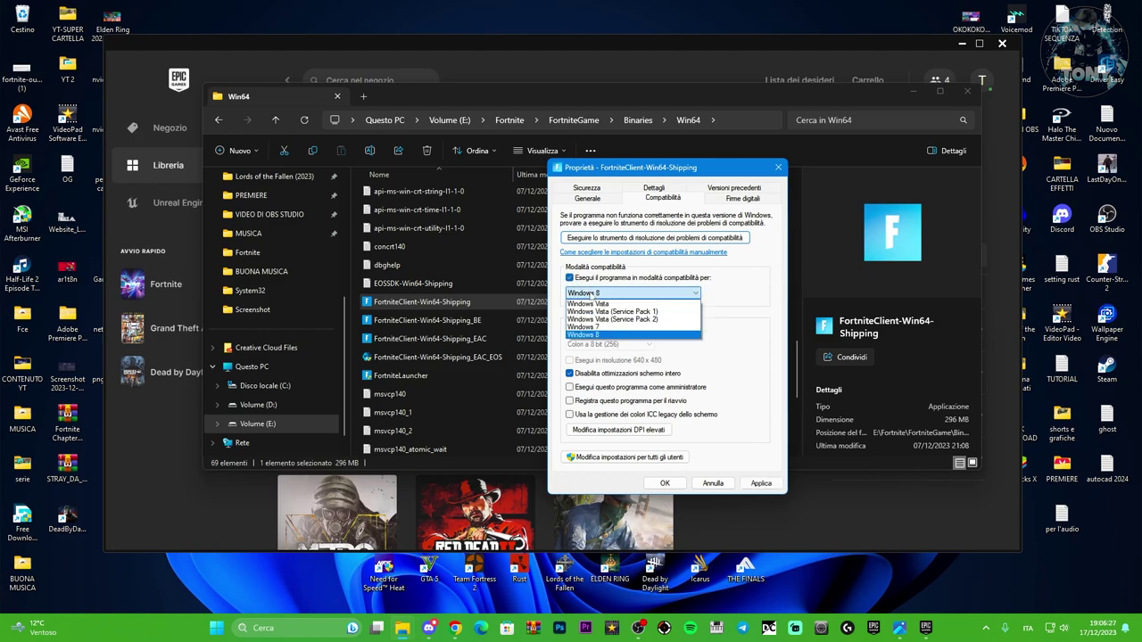
left_click(589, 335)
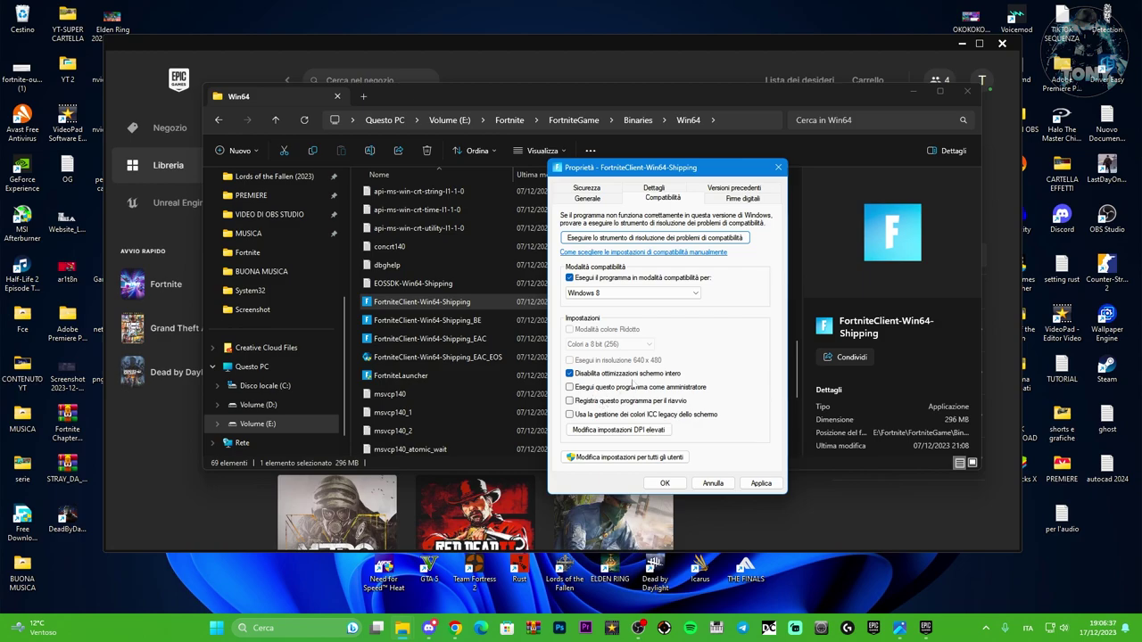
Step: Turn off the compatibility mode and the disabling of fullscreen optimizations, and confirm the properties
left_click(569, 373)
left_click(569, 277)
key("Return")
Step: Reopen FortniteClient-Win64-Shipping's properties, enable Windows 8 compatibility mode, disabled fullscreen optimizations and running as administrator, and confirm
right_click(472, 304)
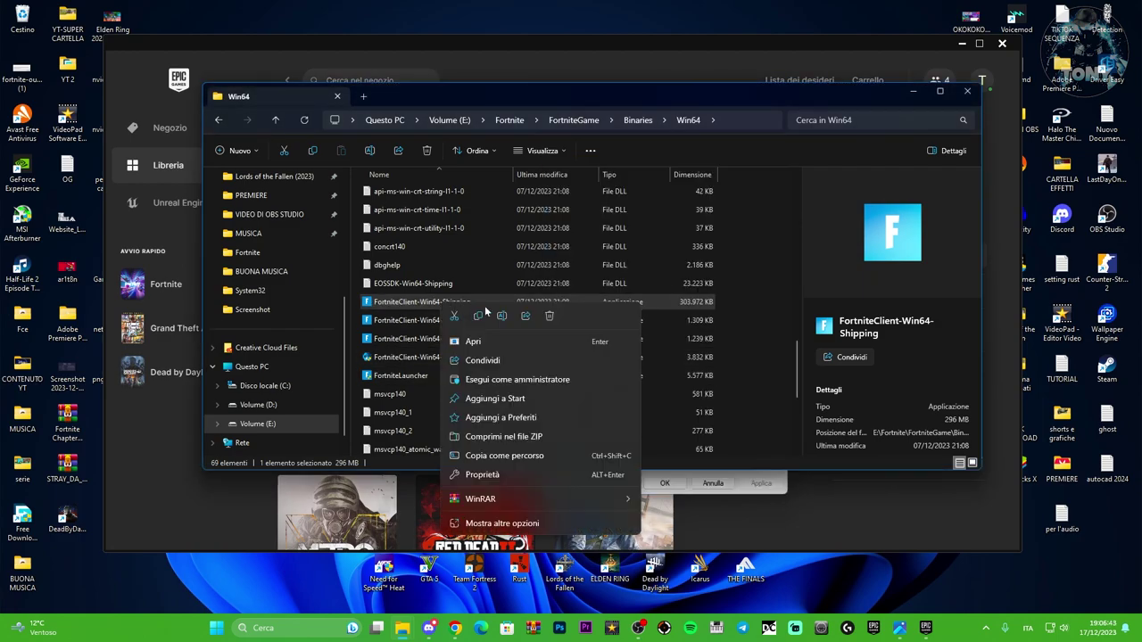
left_click(543, 516)
left_click(517, 575)
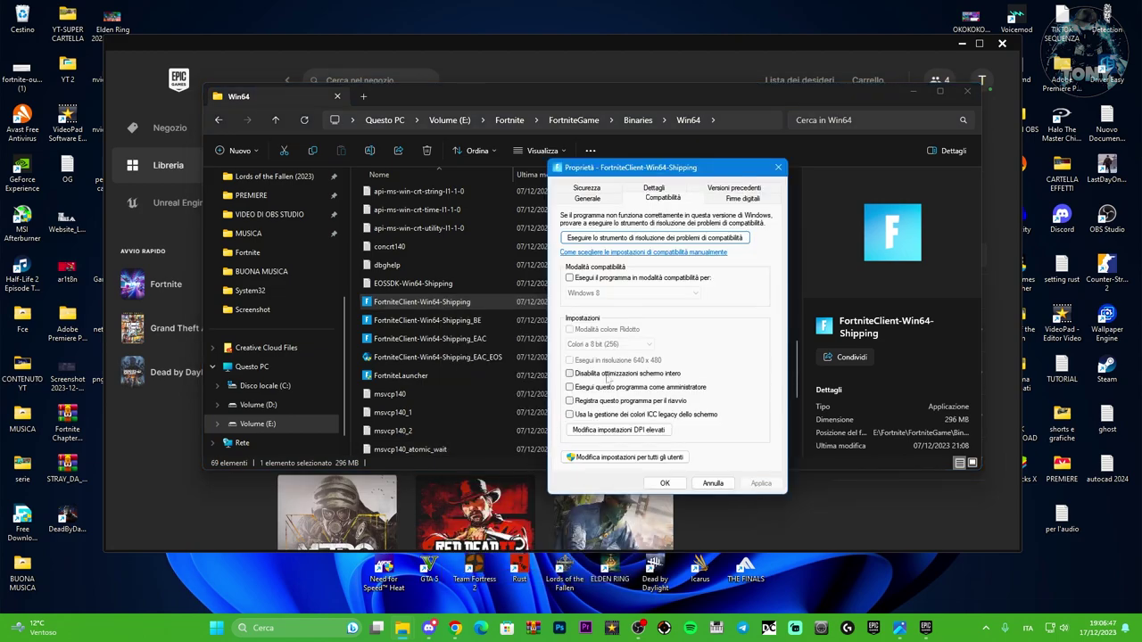
left_click(570, 374)
left_click(570, 279)
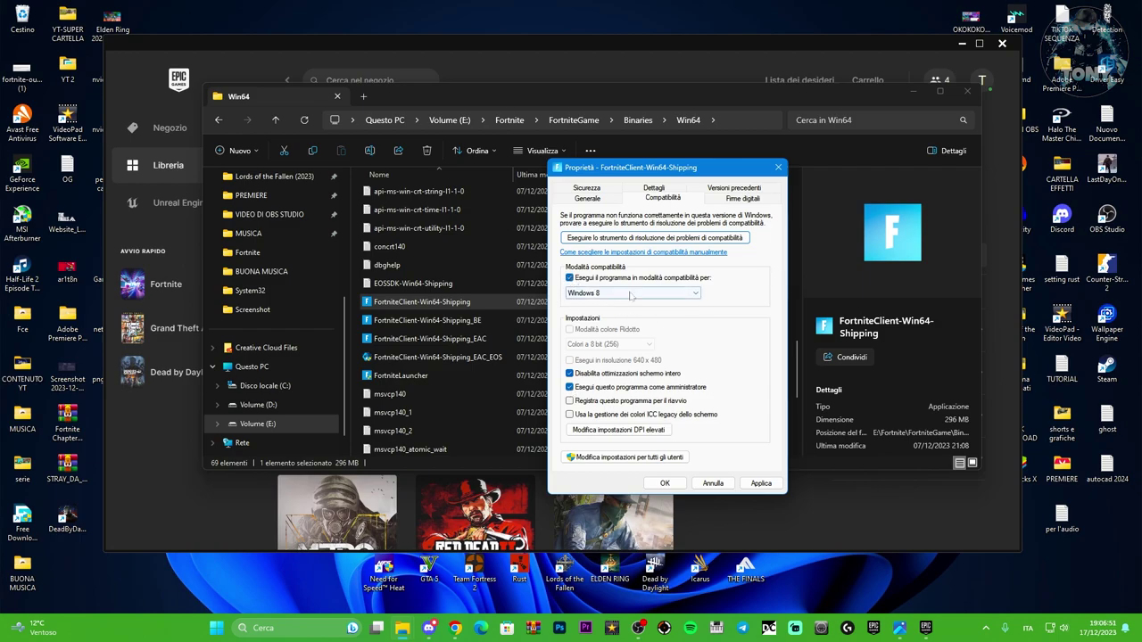
left_click(660, 483)
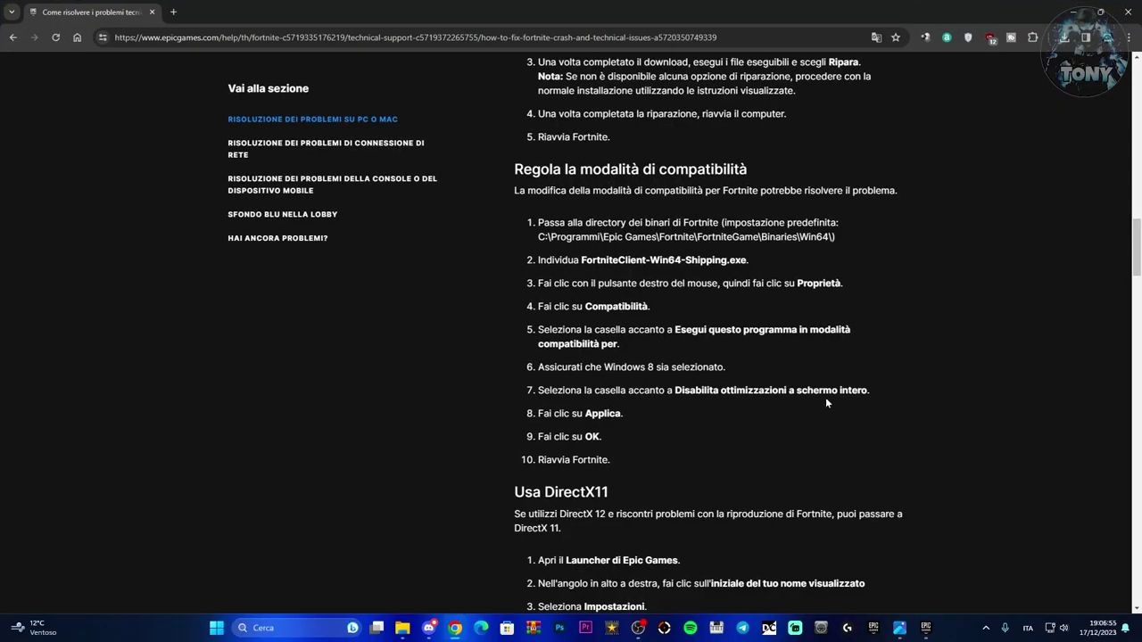
Step: Return from the Win64 folder to the Epic Games launcher and open Fortnite's management options from the library
scroll(892, 393, "down", 1)
scroll(912, 391, "down", 3)
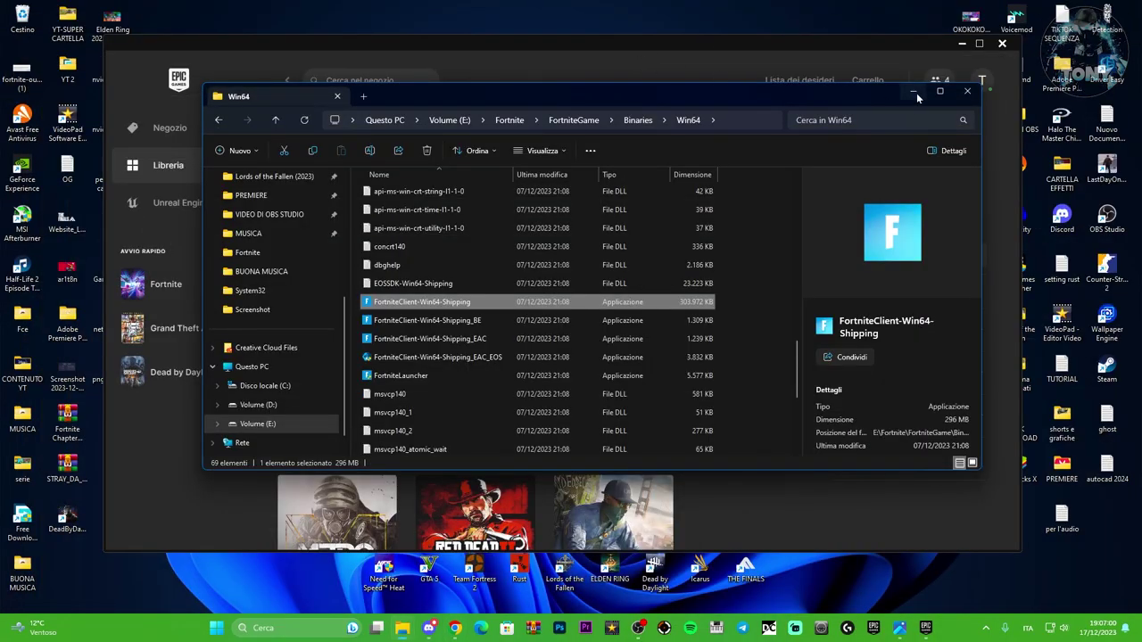
left_click(913, 92)
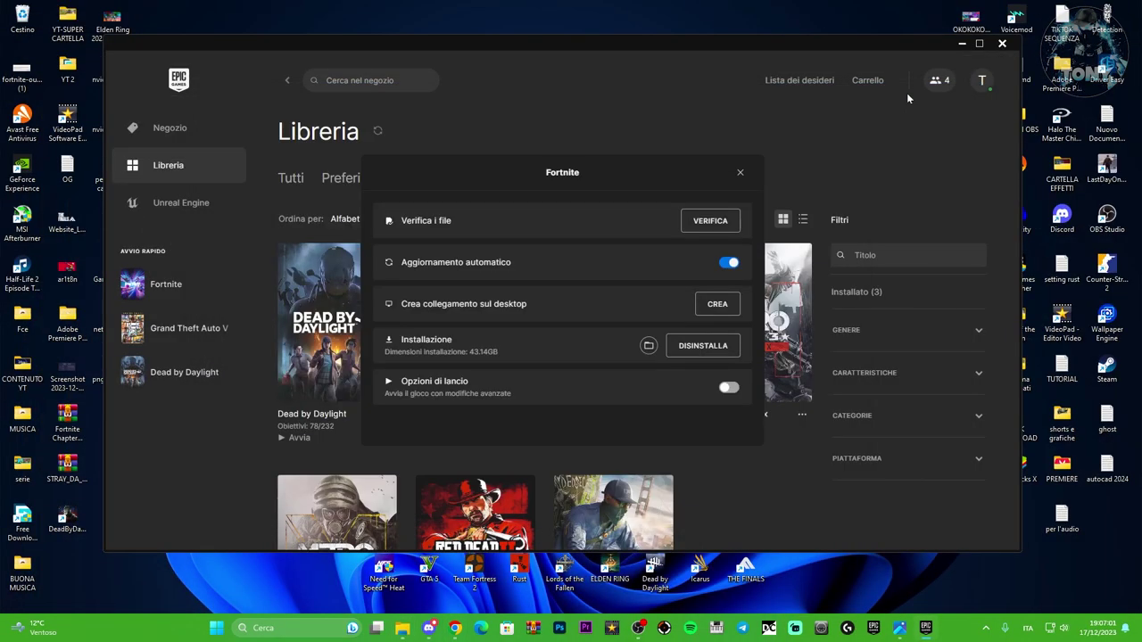
left_click(740, 173)
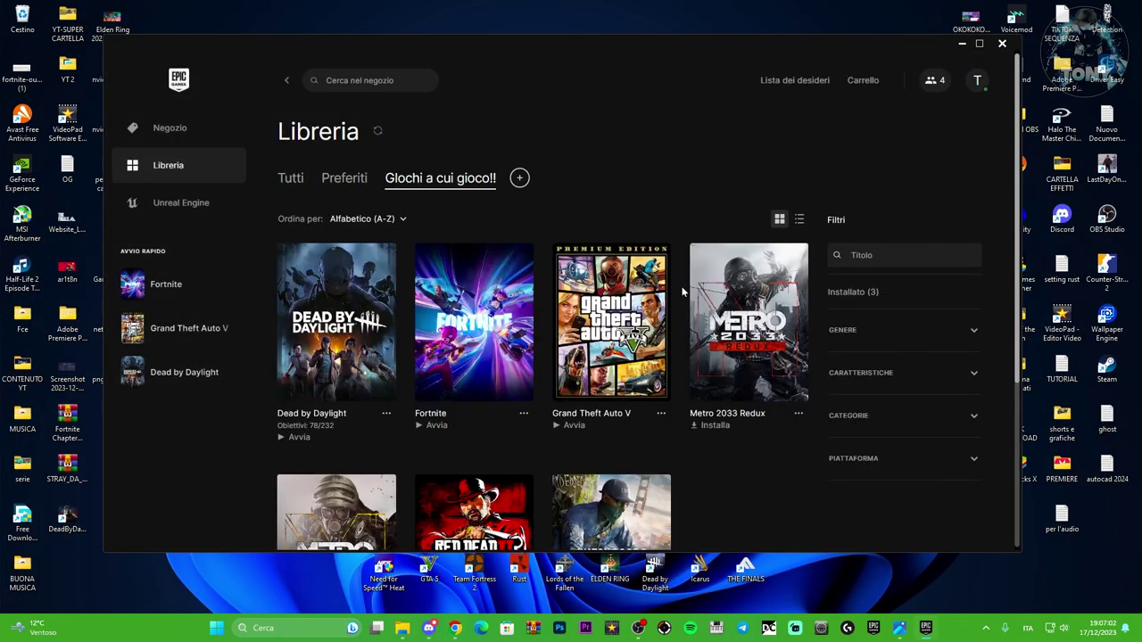
left_click(524, 415)
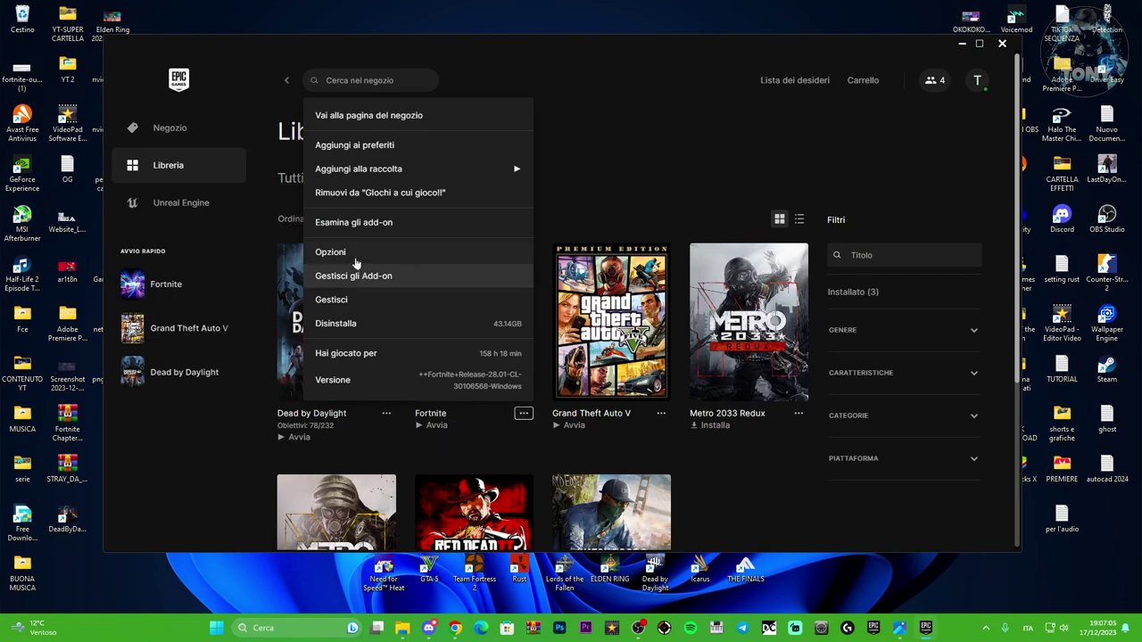
left_click(337, 298)
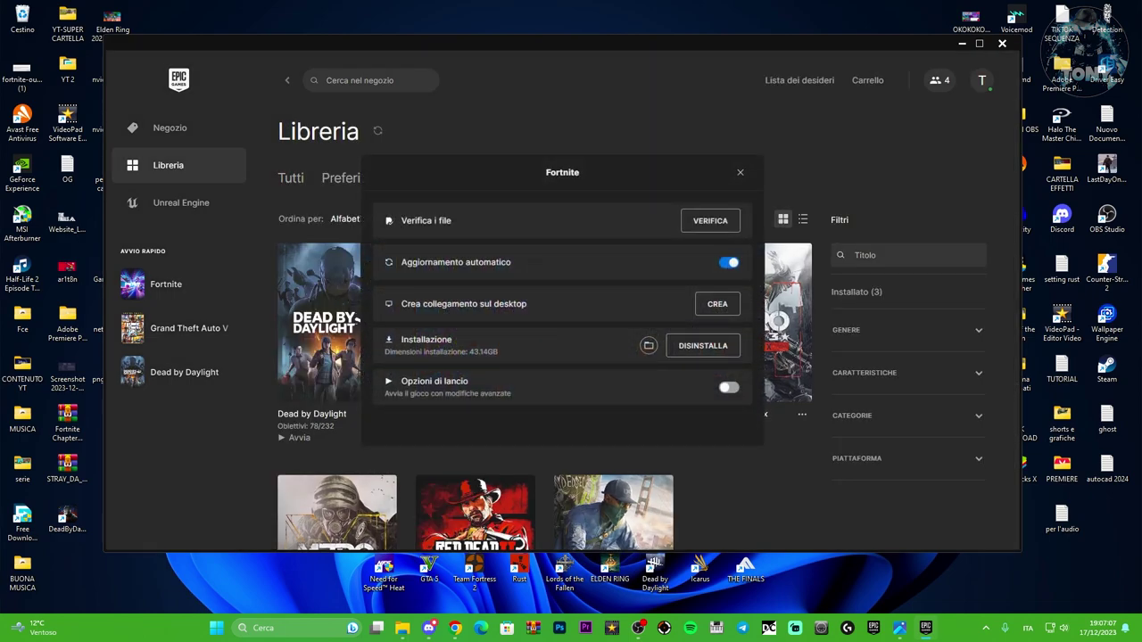
Step: Enable Fortnite's launch options with the -dx11 argument and close the management dialog
left_click(725, 388)
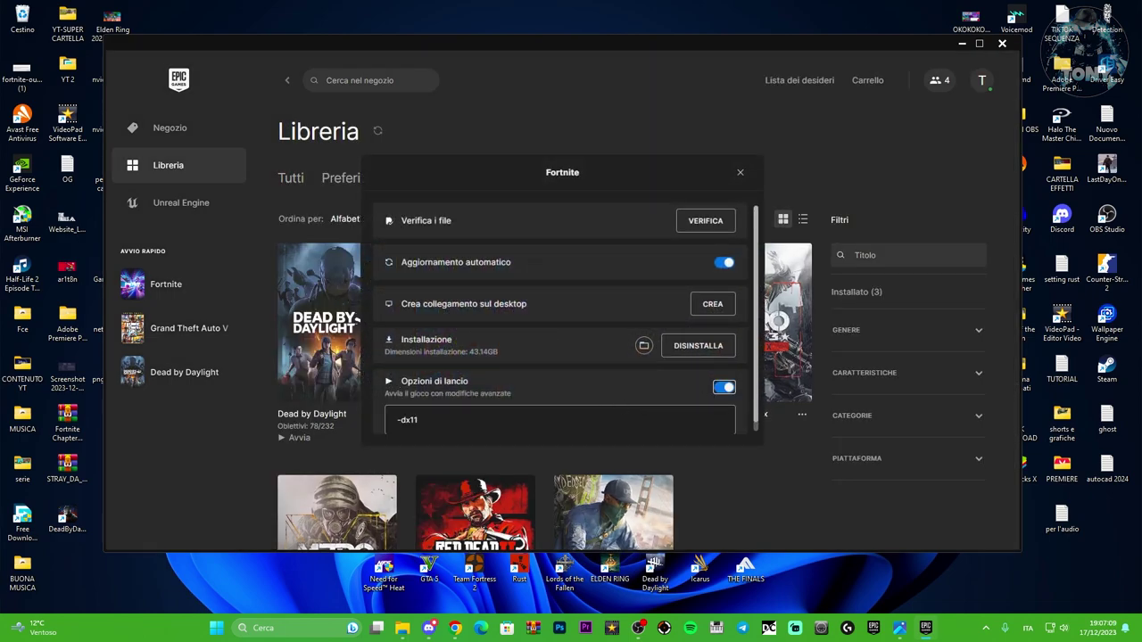
left_click(418, 410)
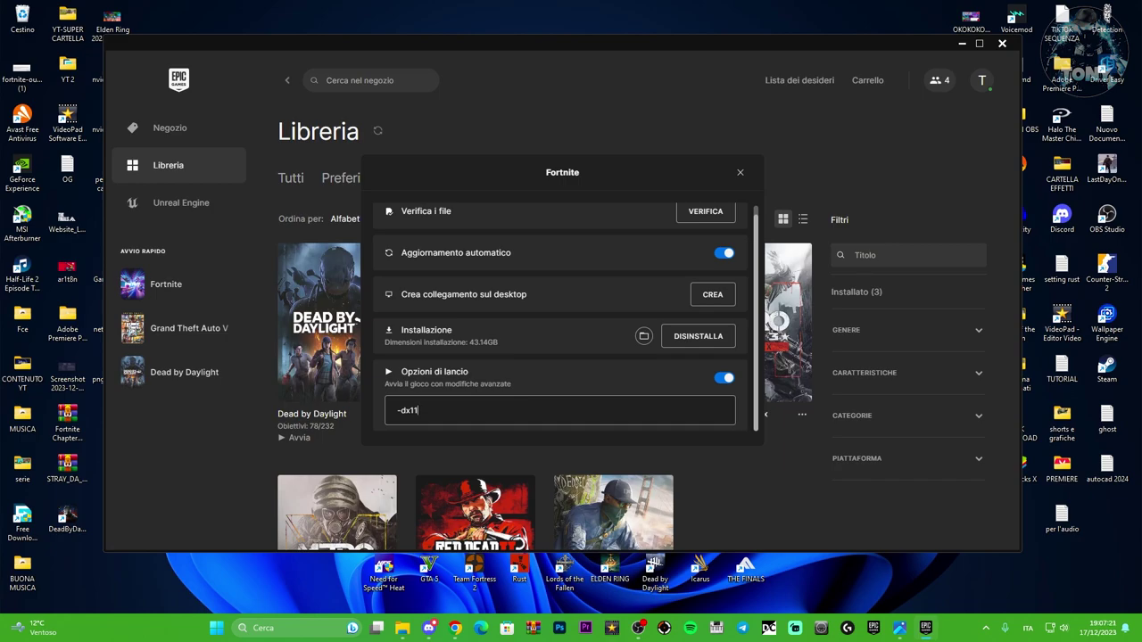
key("ctrl+a")
key("End")
left_click(739, 172)
Step: Read the article's network connection section and check the offline browsing preference in the launcher settings
left_click(455, 628)
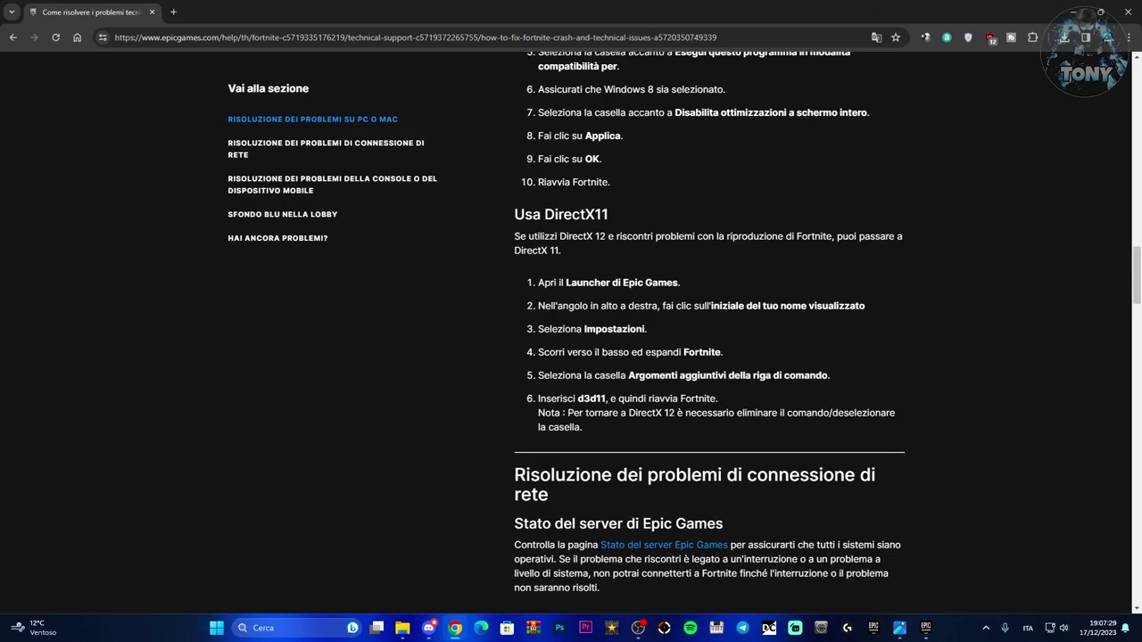
scroll(990, 355, "down", 3)
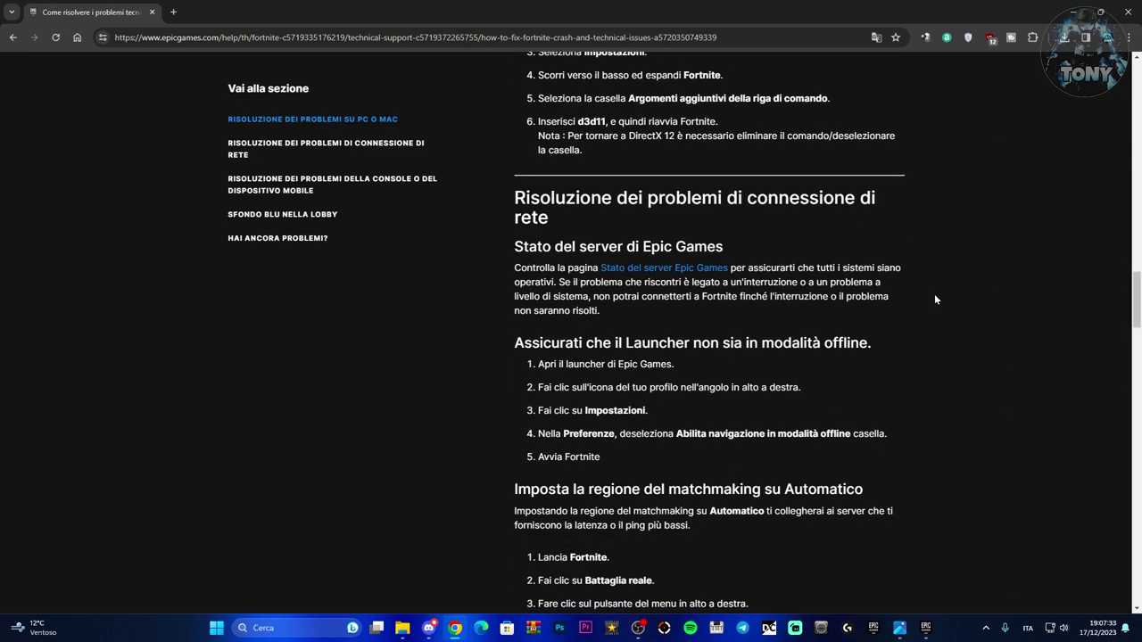
scroll(935, 299, "down", 2)
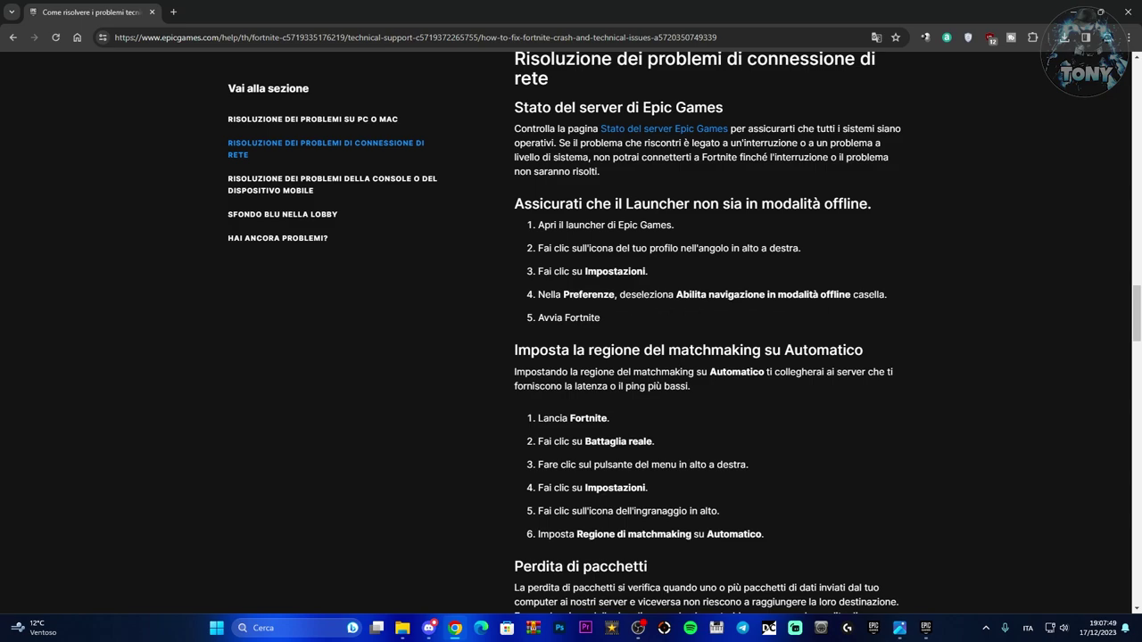
left_click(1096, 7)
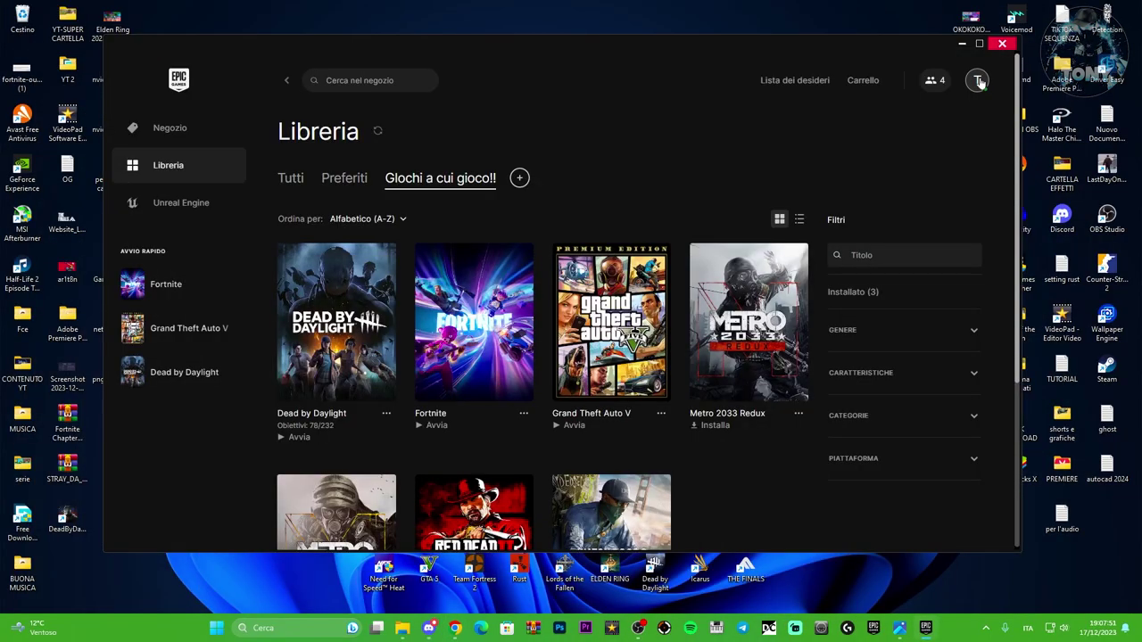
left_click(978, 80)
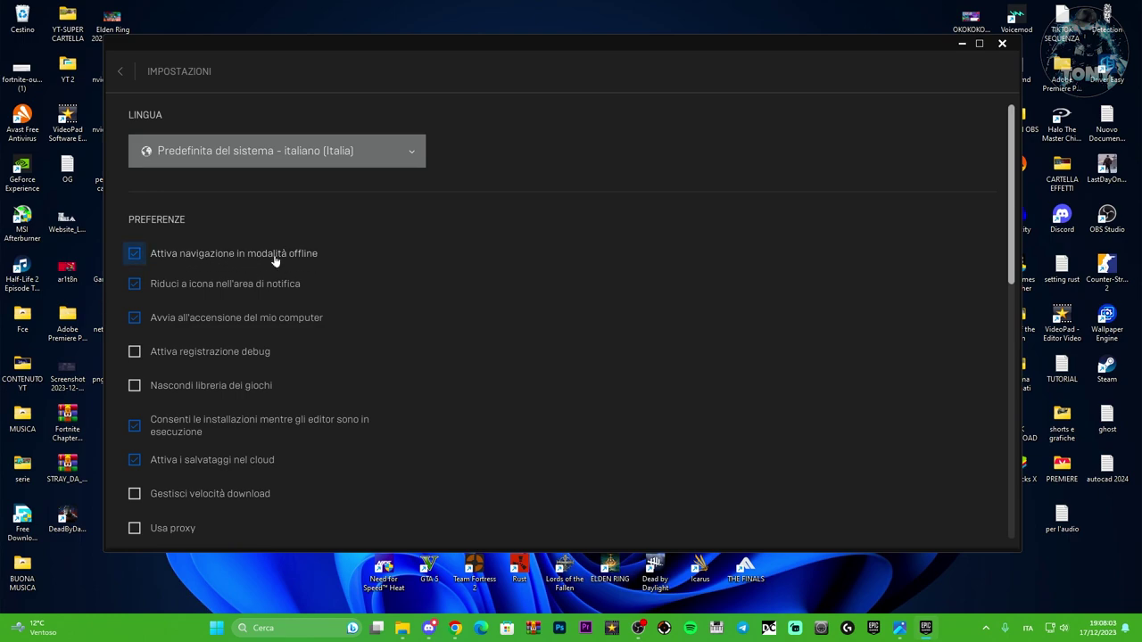
left_click(120, 71)
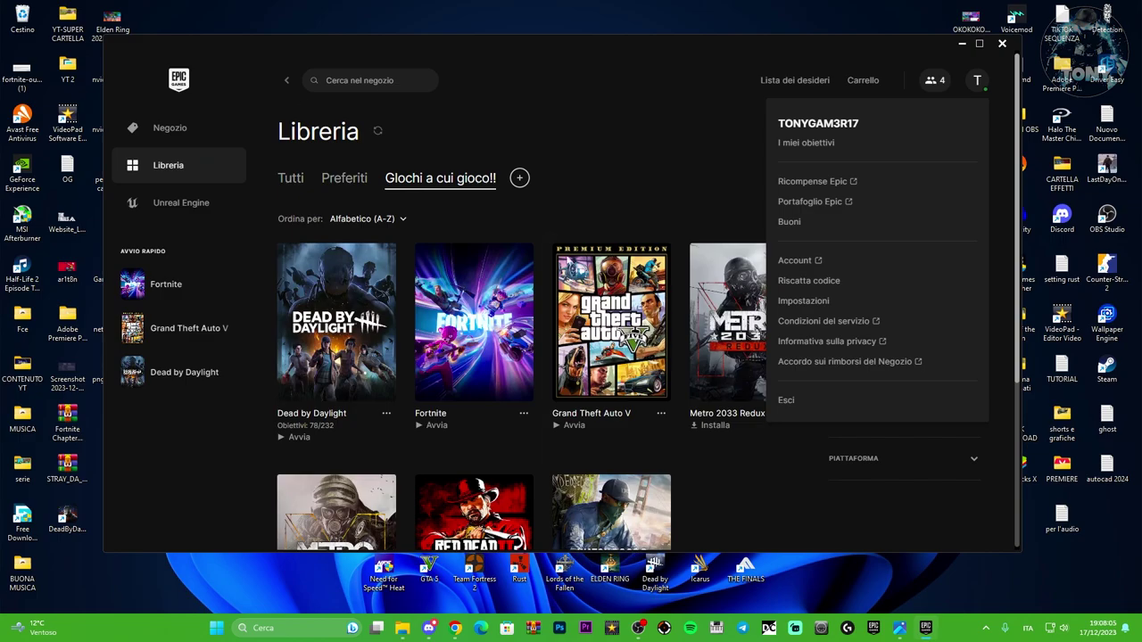
Step: Following the article's packet loss section, expand Fortnite in the launcher settings and clear its additional command line arguments
left_click(457, 629)
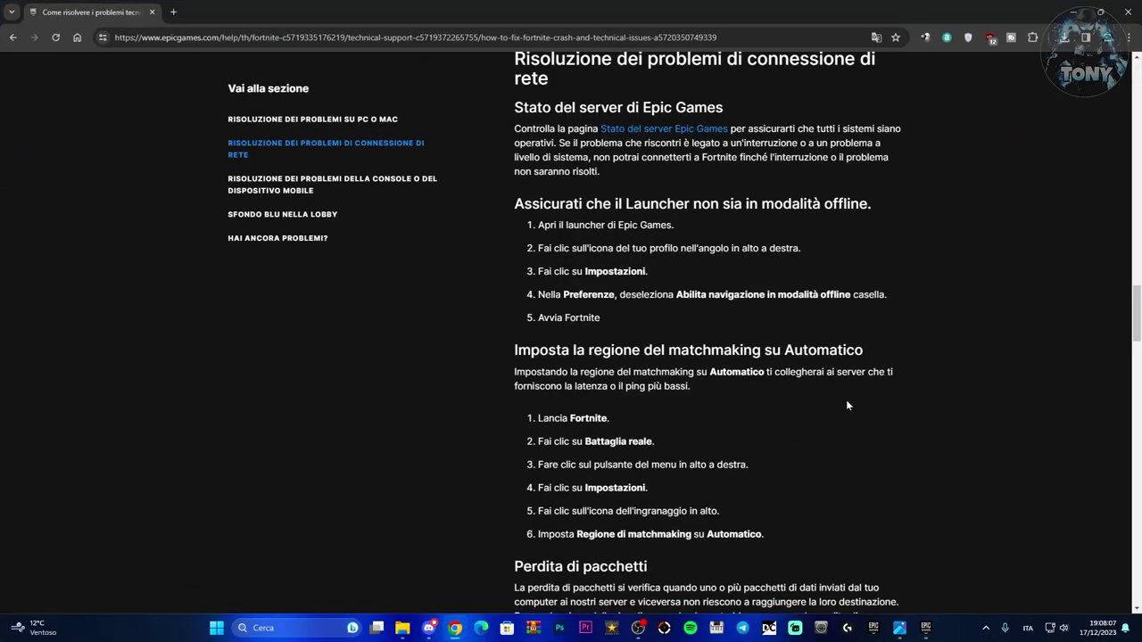
scroll(887, 392, "down", 2)
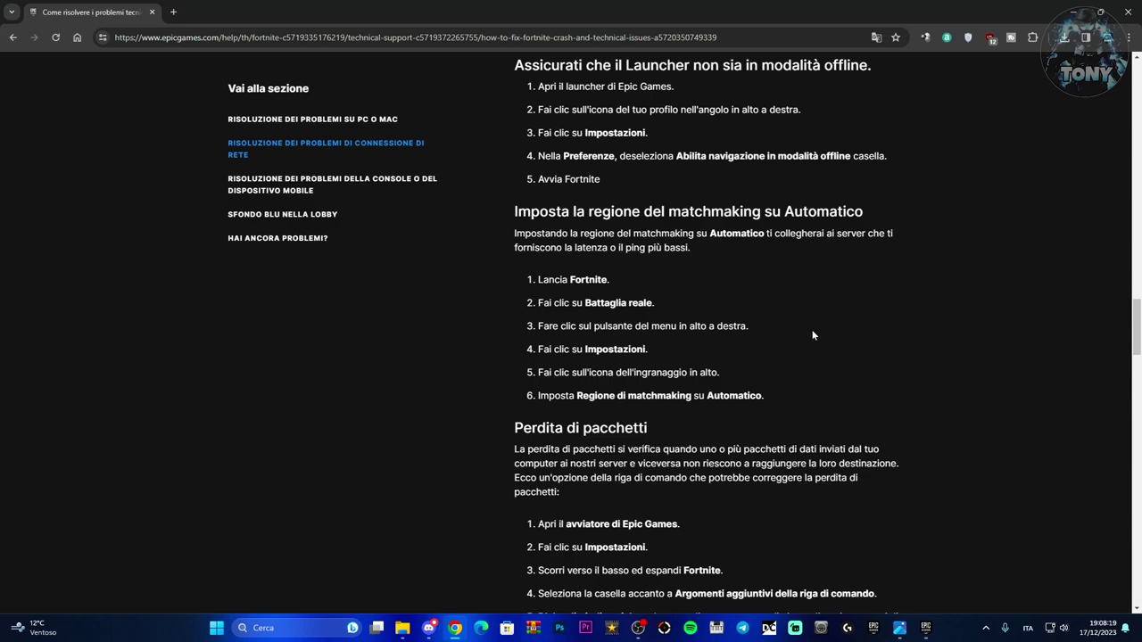
scroll(810, 393, "down", 2)
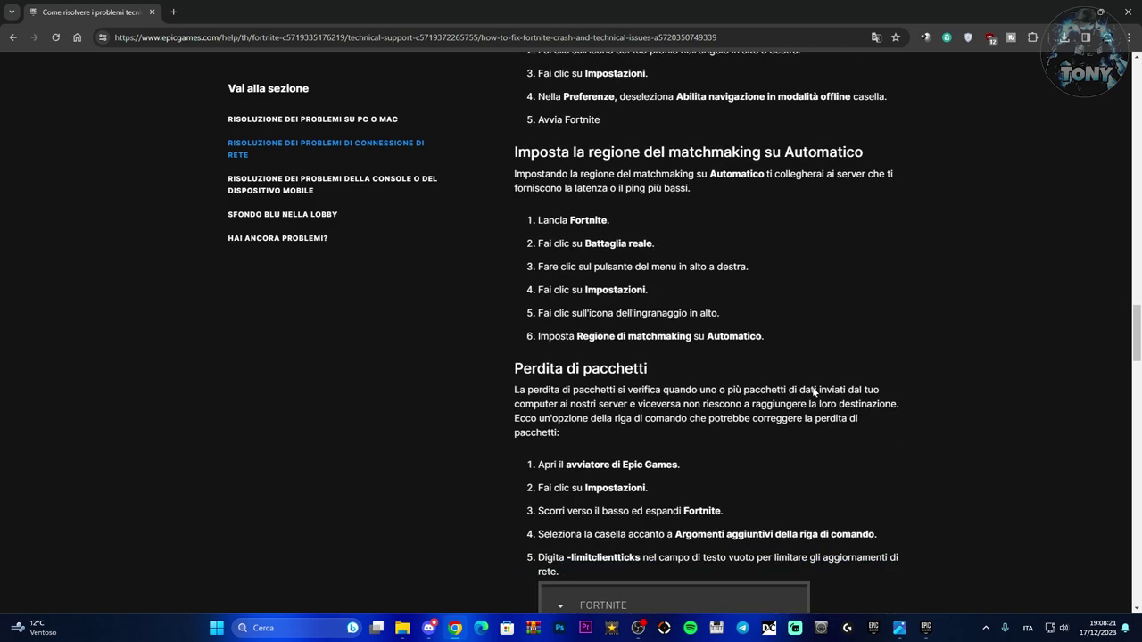
scroll(513, 304, "down", 2)
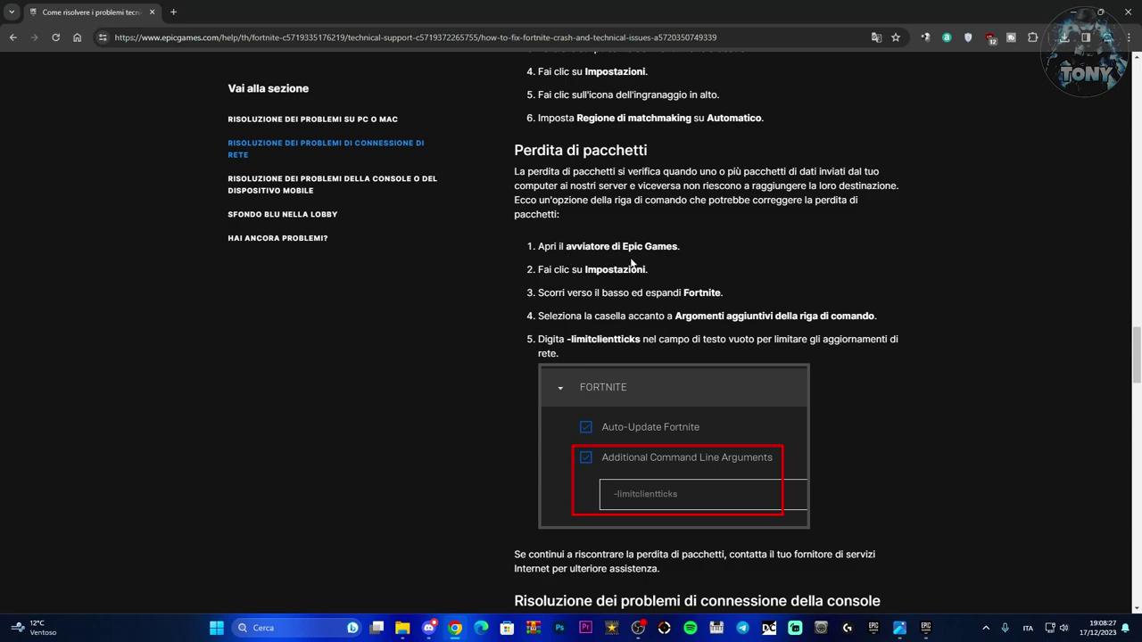
left_click(925, 628)
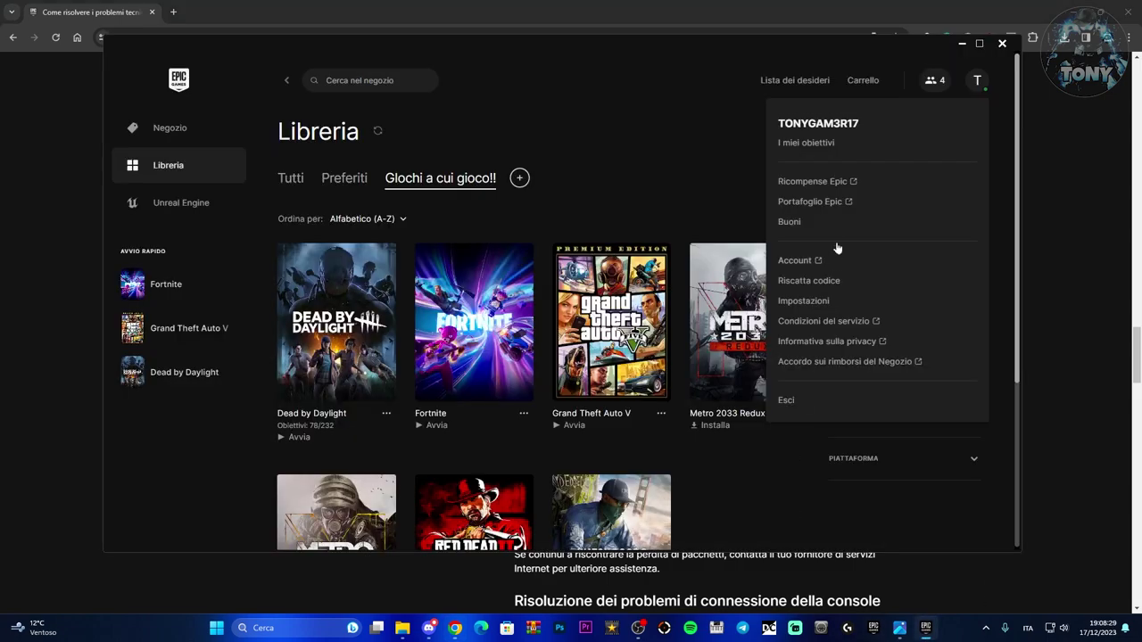
left_click(812, 304)
scroll(541, 352, "down", 6)
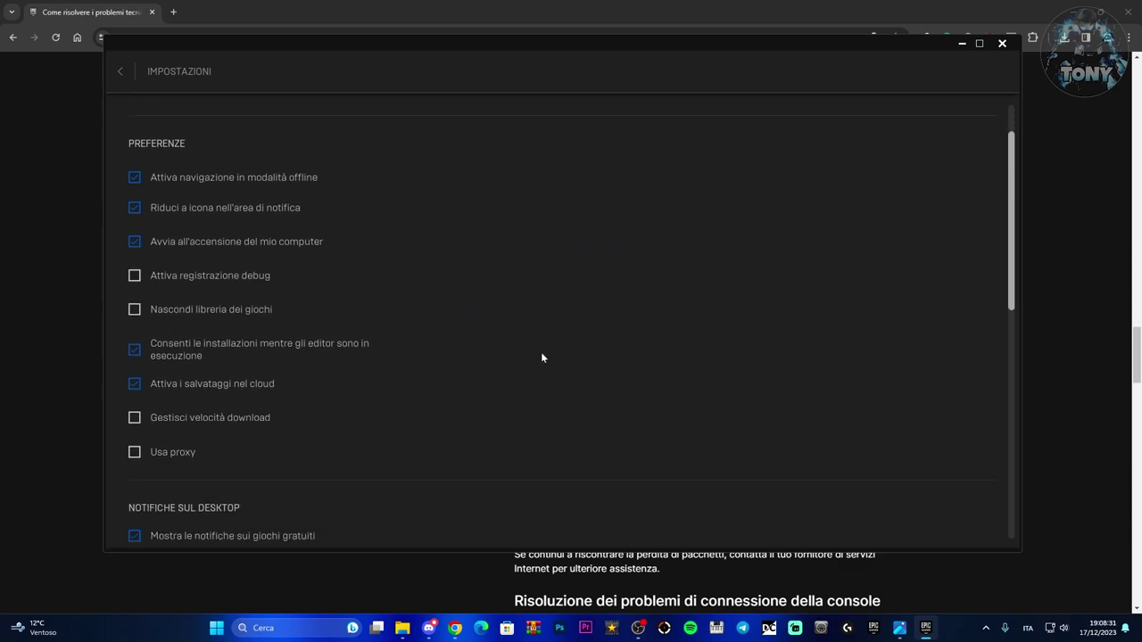
scroll(541, 349, "down", 2)
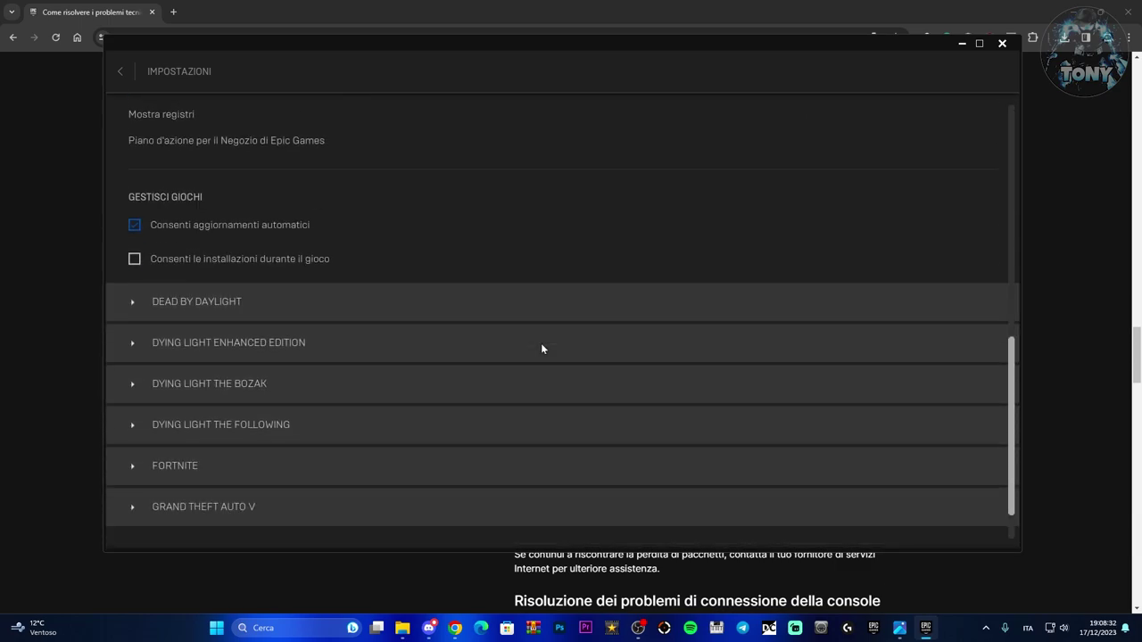
left_click(245, 466)
scroll(363, 459, "down", 2)
double_click(196, 472)
key("BackSpace")
Step: Copy the -limitclientticks argument from the packet loss section of Epic's support article in the browser
left_click(455, 628)
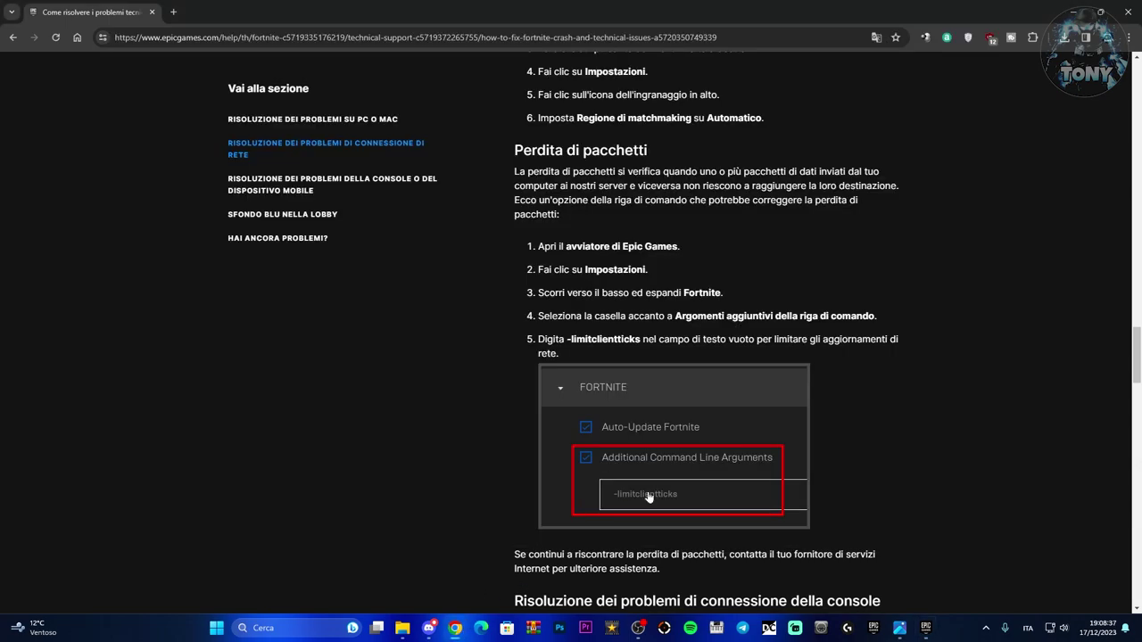
scroll(798, 446, "down", 1)
scroll(798, 446, "up", 1)
scroll(798, 446, "down", 1)
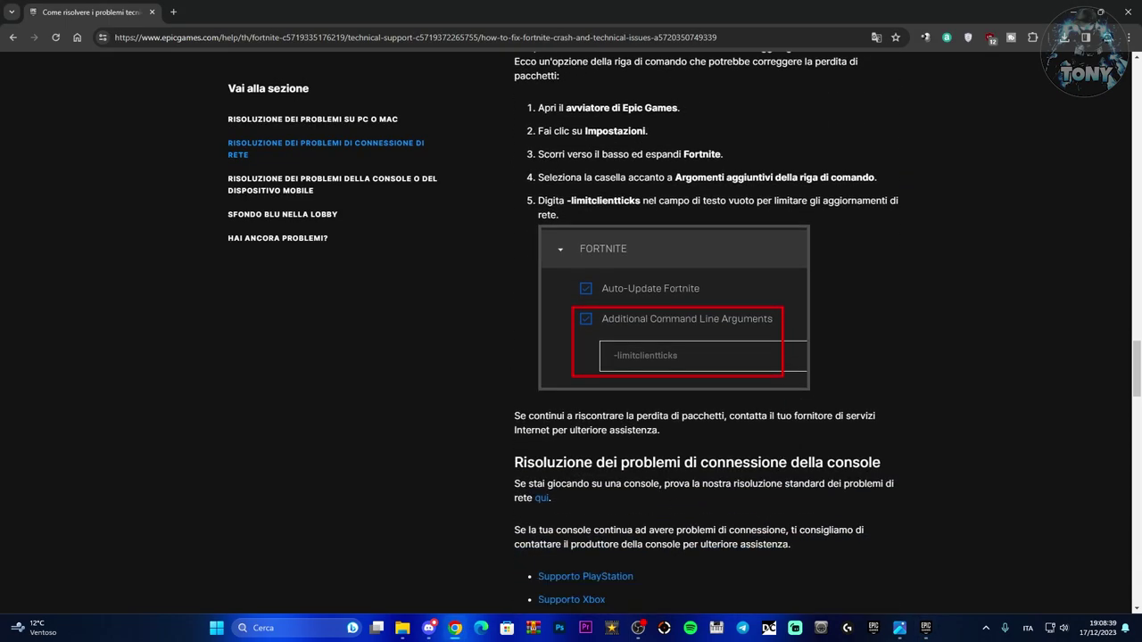
left_click_drag(572, 201, 640, 201)
right_click(635, 205)
left_click(668, 211)
Step: Paste -limitclientticks as Fortnite's additional command line argument in the launcher settings and collapse the Fortnite section
key("alt+Tab")
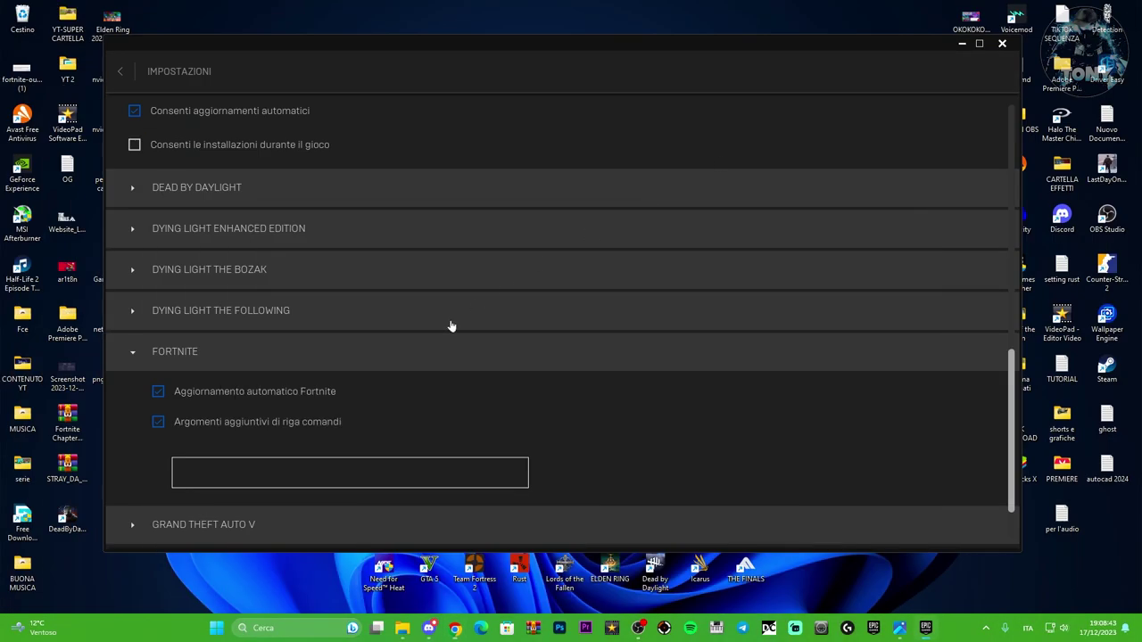
right_click(211, 481)
left_click(233, 538)
left_click(140, 356)
Step: Review the article's remaining sections on console connection, login error, console or mobile troubleshooting and blue lobby background
left_click(456, 628)
scroll(807, 380, "up", 1)
scroll(807, 379, "down", 3)
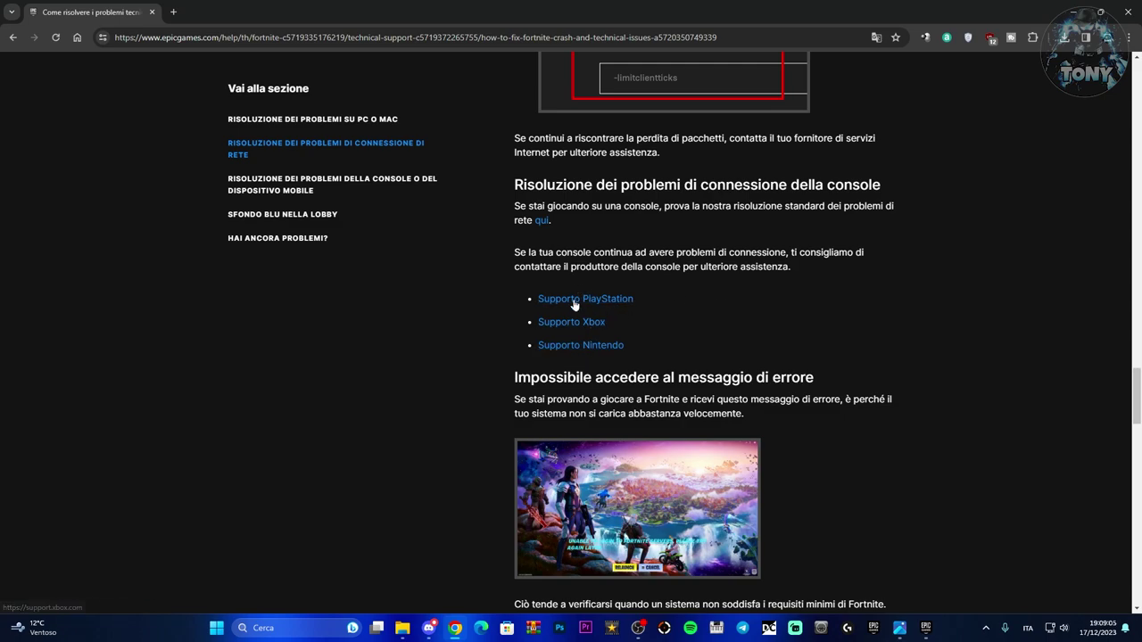
scroll(924, 372, "down", 6)
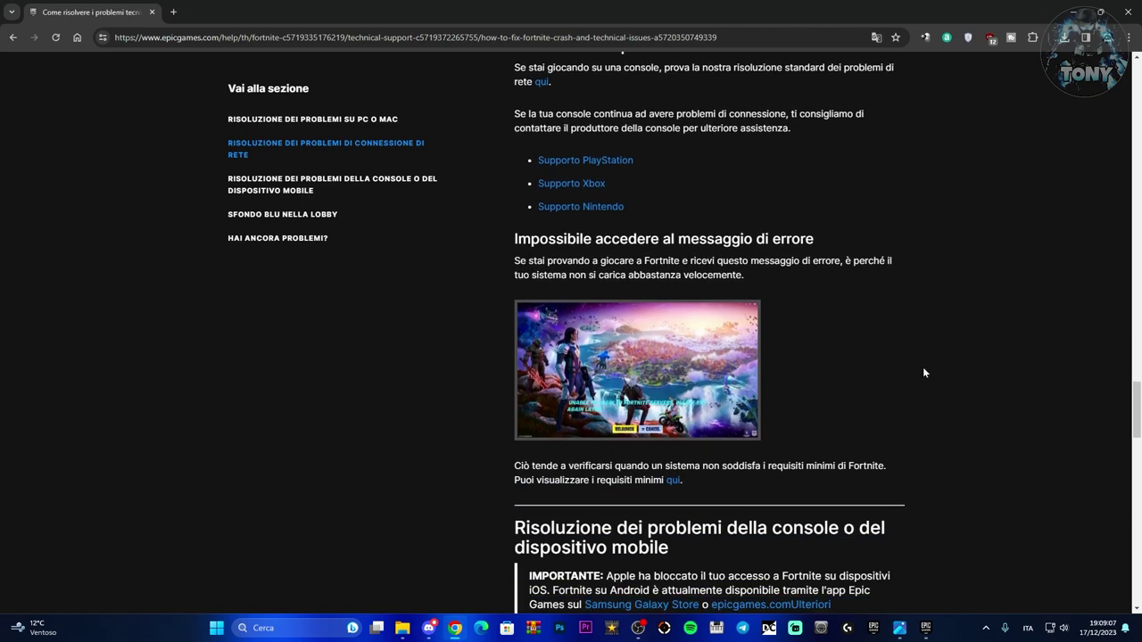
scroll(922, 367, "down", 4)
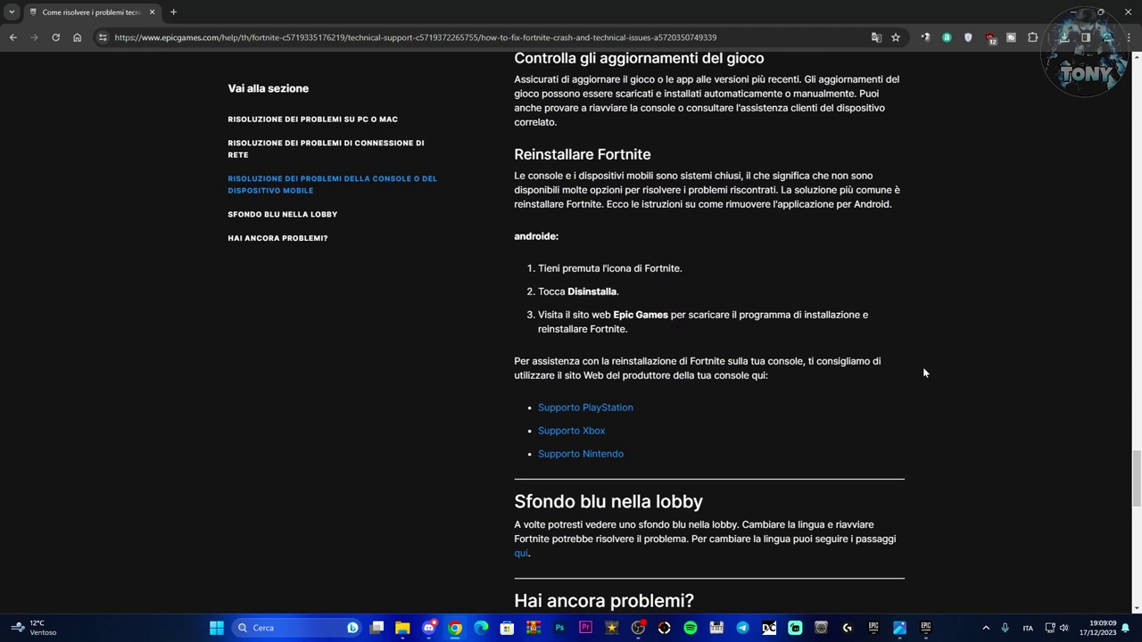
Step: Minimise the browser and go back from the launcher settings to the game library
left_click(1075, 13)
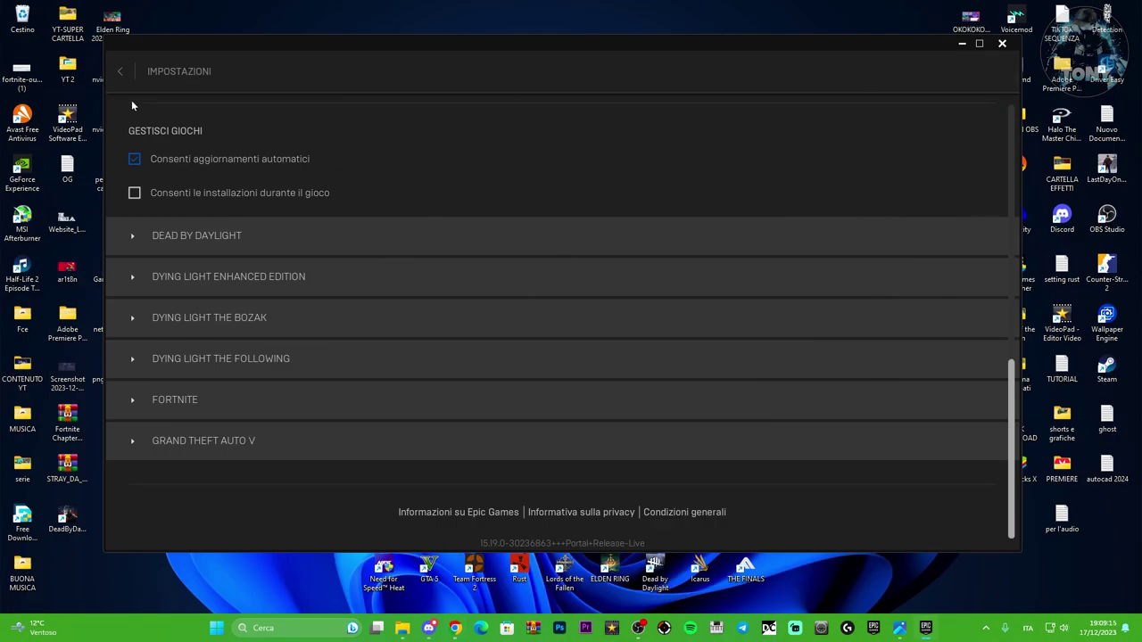
left_click(120, 70)
left_click(586, 84)
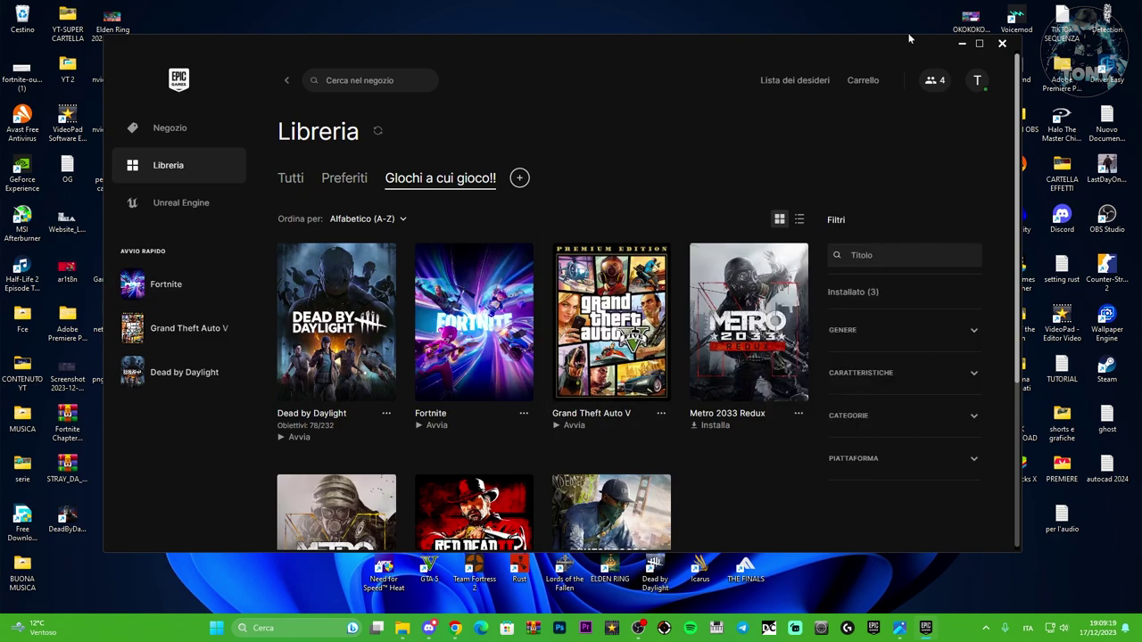
left_click_drag(649, 40, 660, 56)
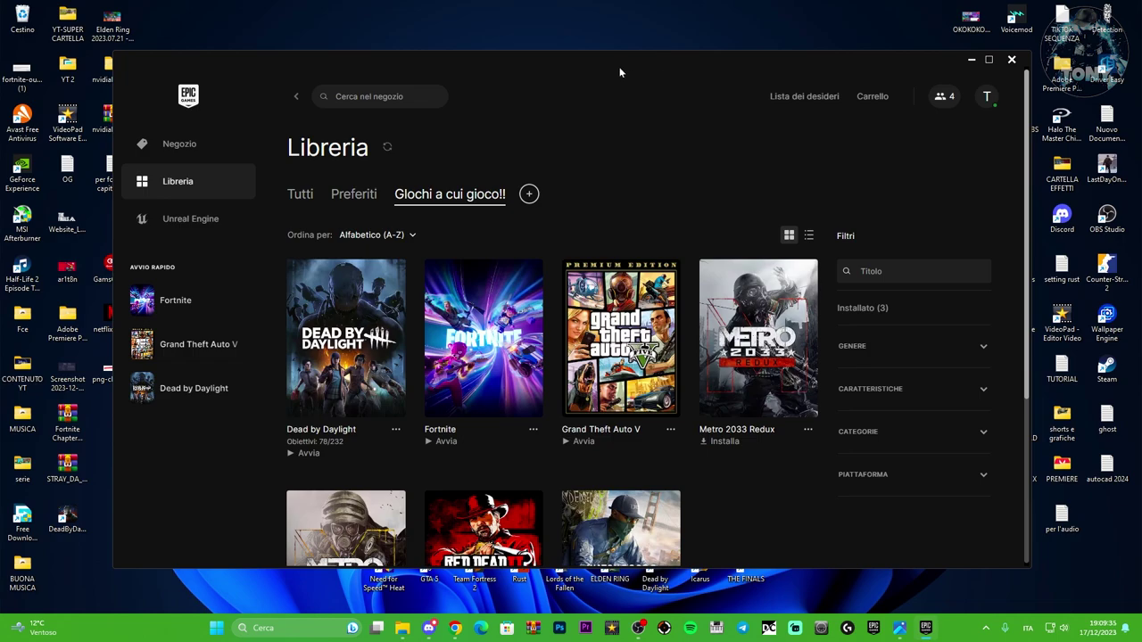
left_click_drag(620, 68, 610, 52)
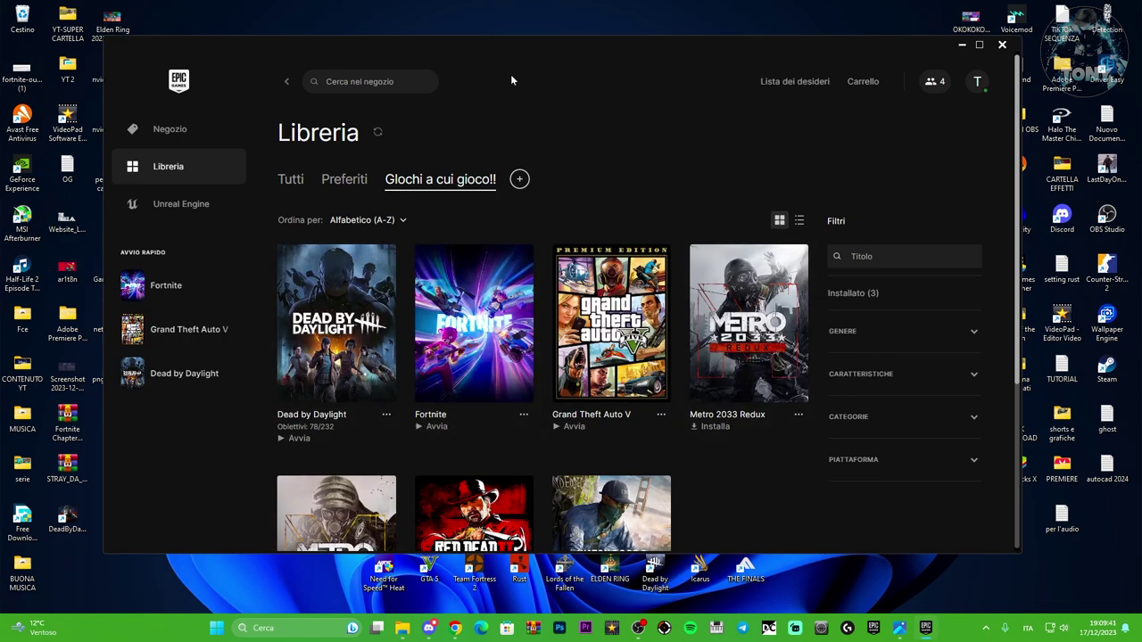
Step: Launch Fortnite from the library and open the in-game settings
left_click(431, 426)
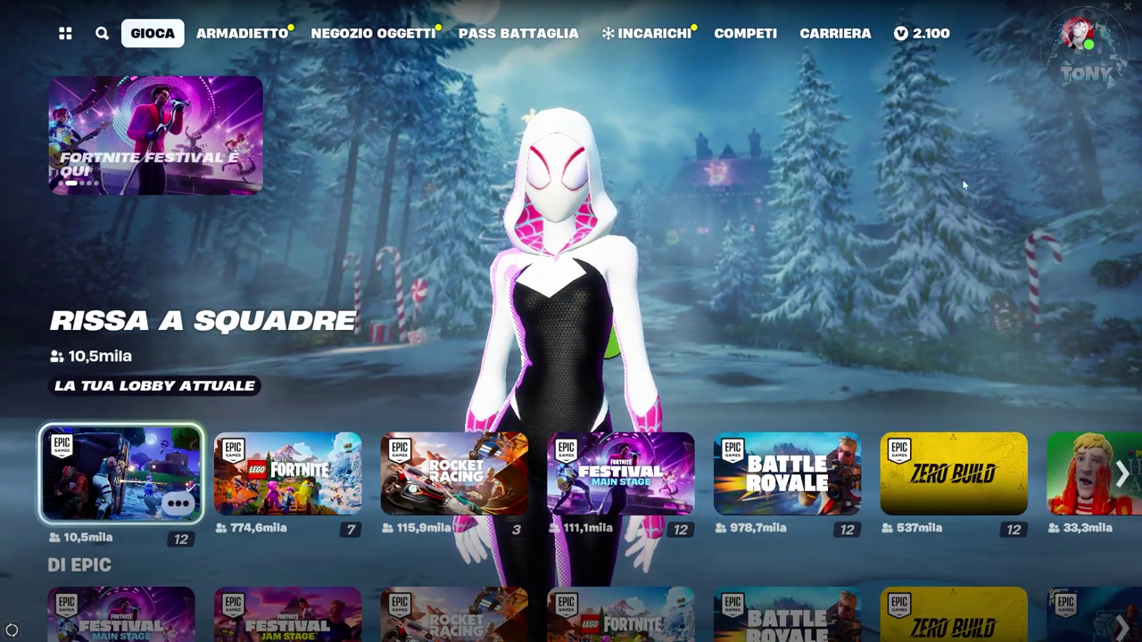
left_click(1075, 33)
left_click(785, 541)
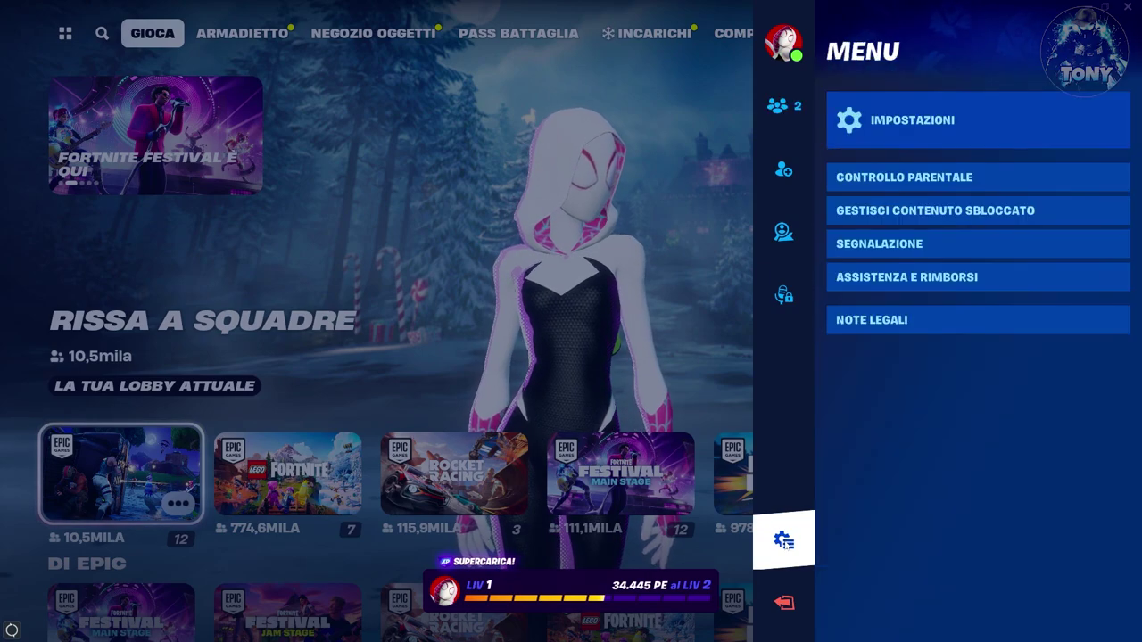
left_click(914, 144)
Step: Set the matchmaking region to Auto in Fortnite's game settings
left_click(396, 28)
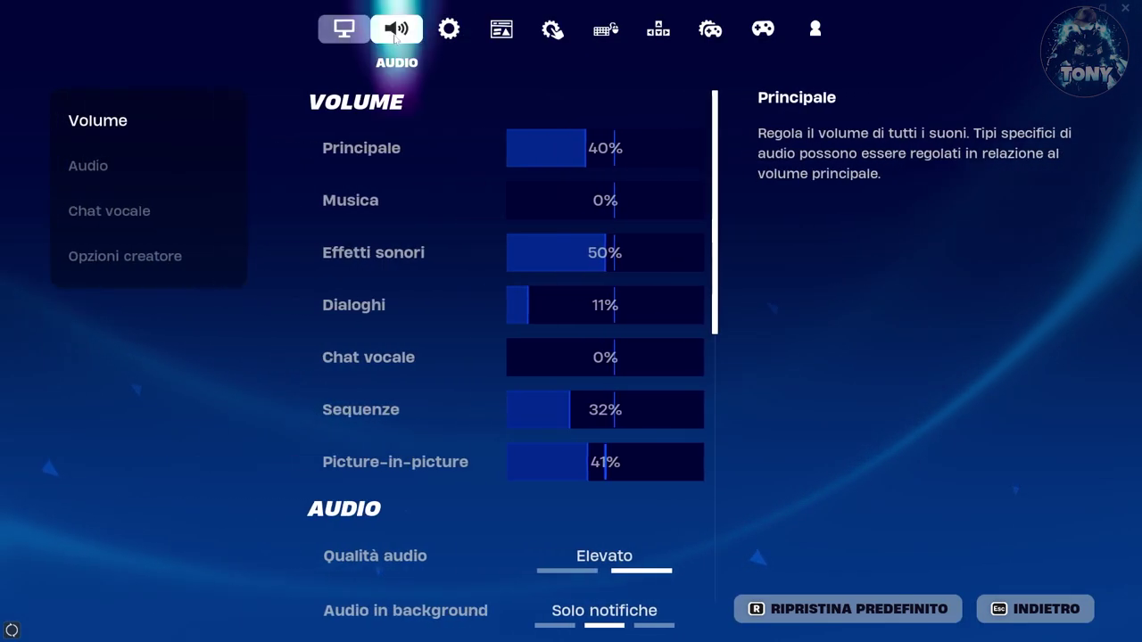
left_click(443, 30)
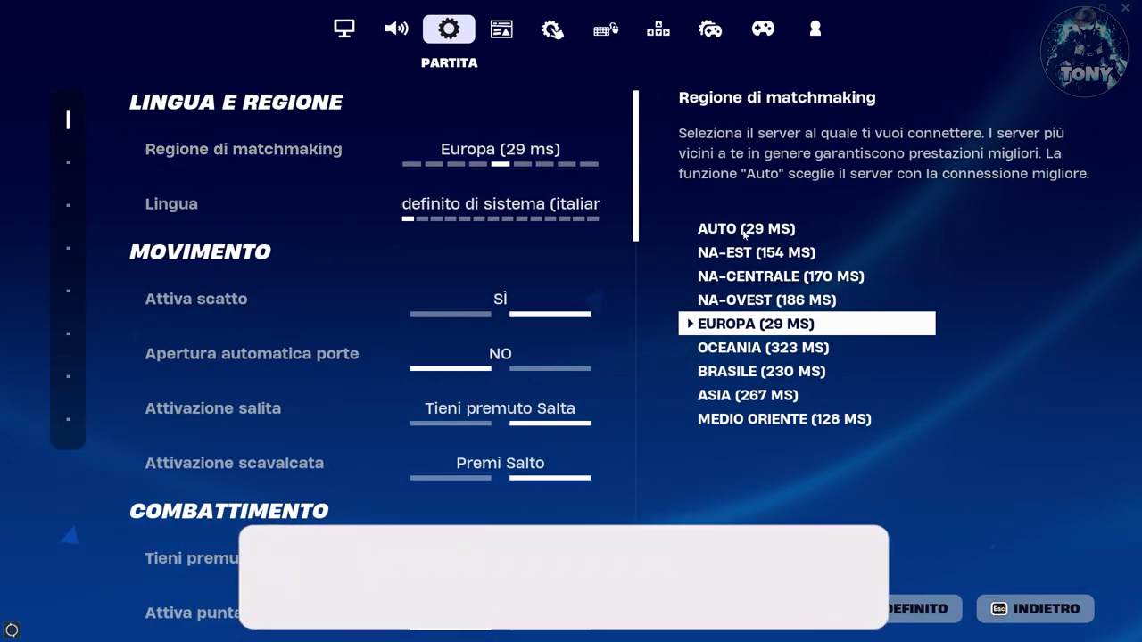
left_click(389, 149)
left_click(389, 149)
left_click(389, 148)
left_click(389, 149)
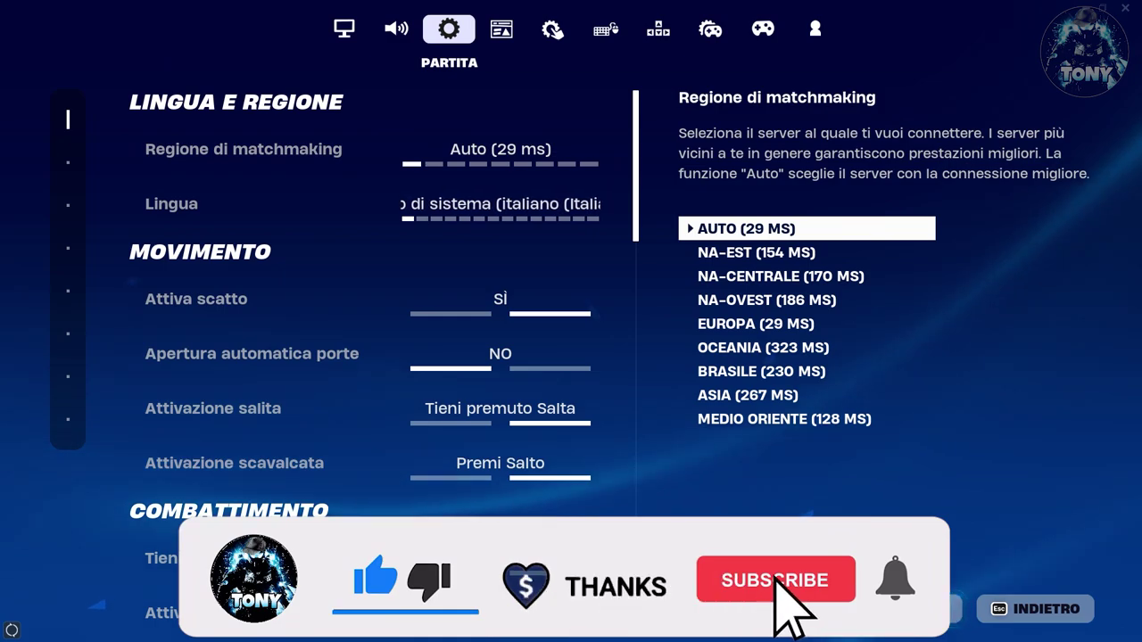
Step: Leave the in-game settings and quit Fortnite, confirming the exit
key("Escape")
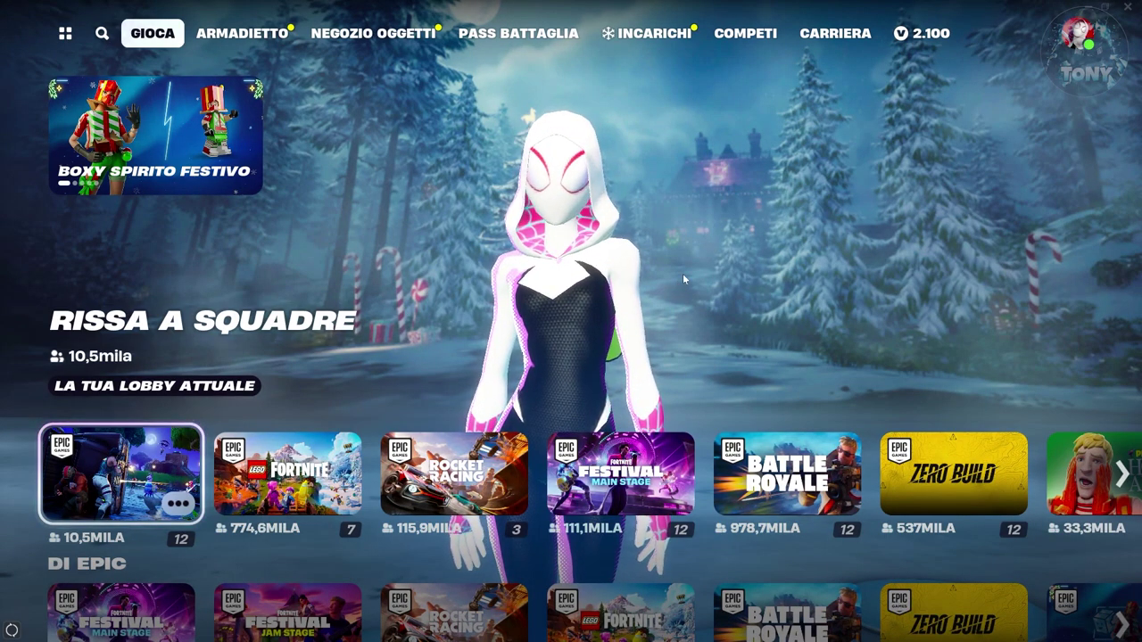
left_click(1127, 7)
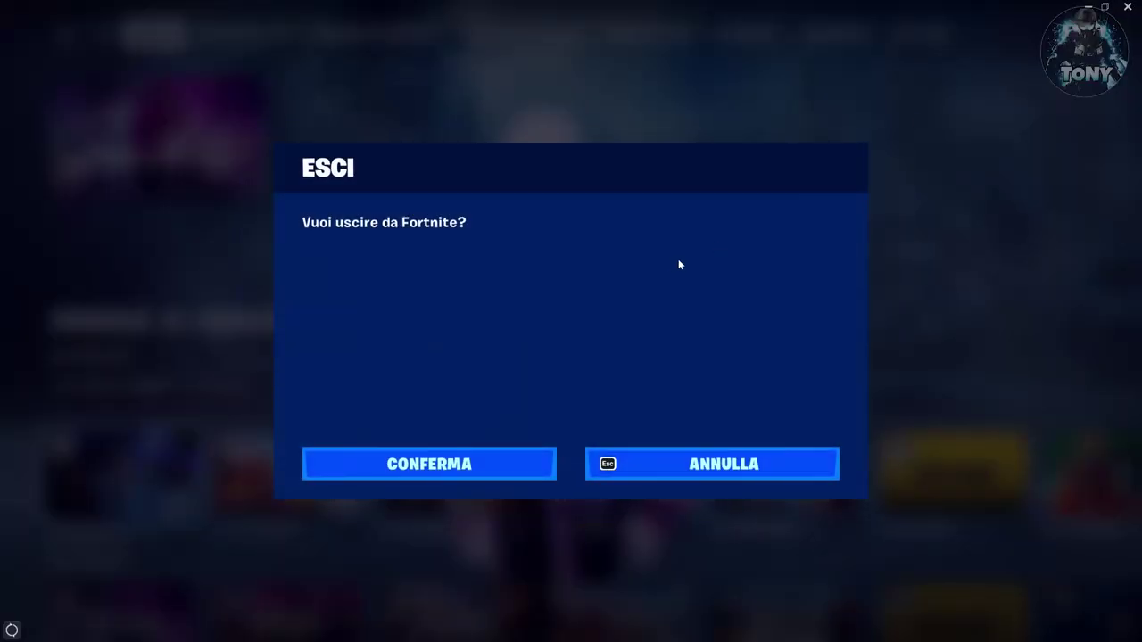
left_click(425, 469)
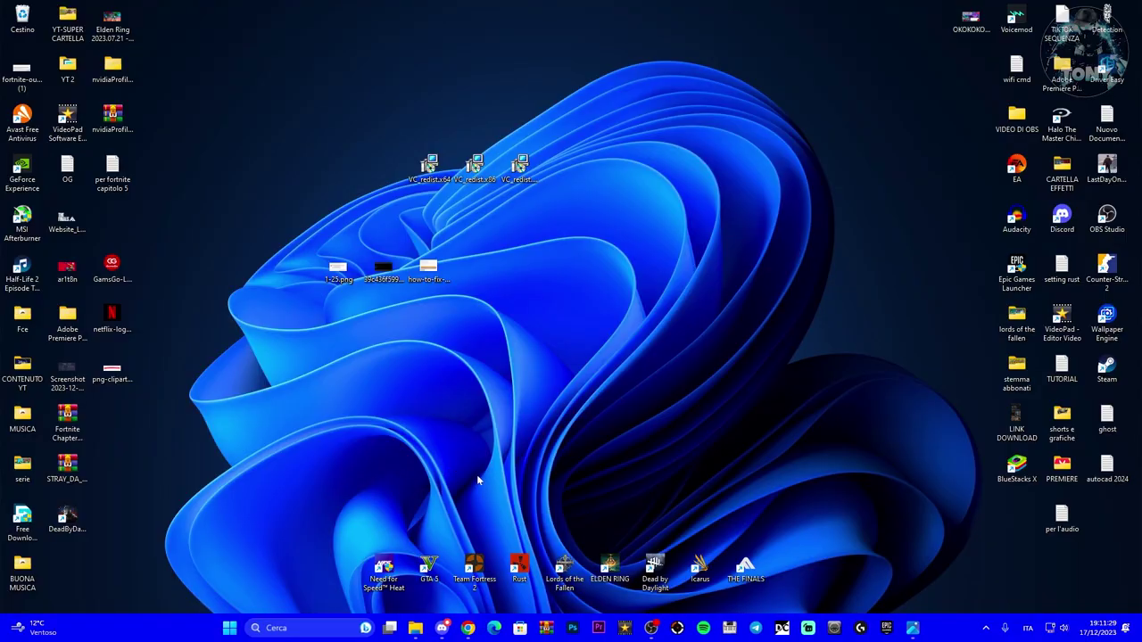
Step: Open the user's roaming application data folder by running %appdata% from the Windows Run dialog
key("super+r")
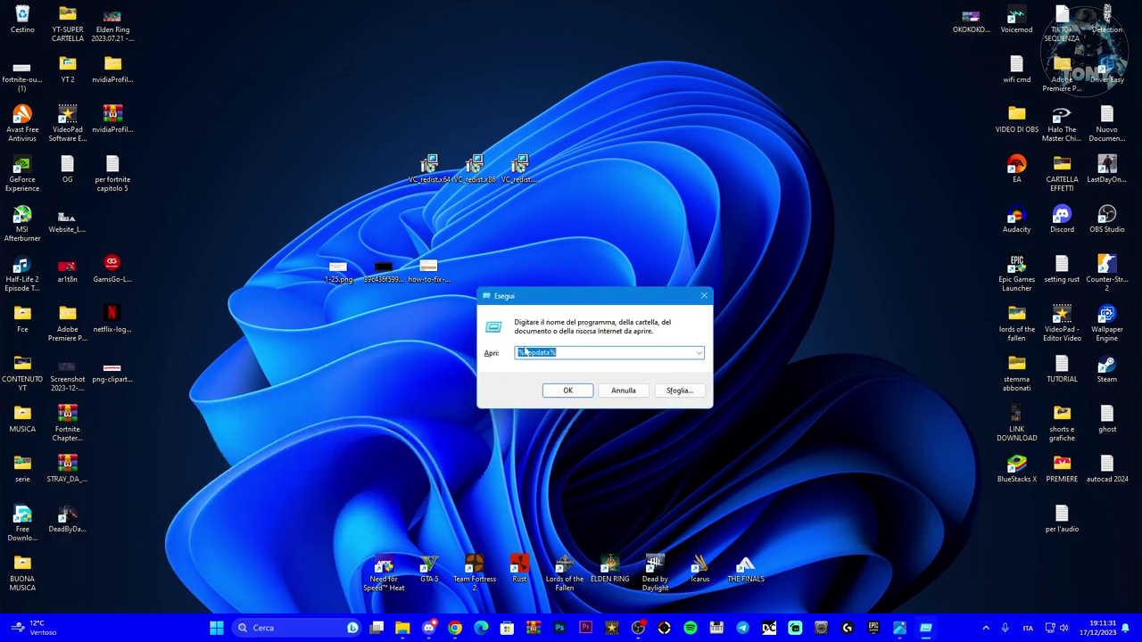
type("%appdata%")
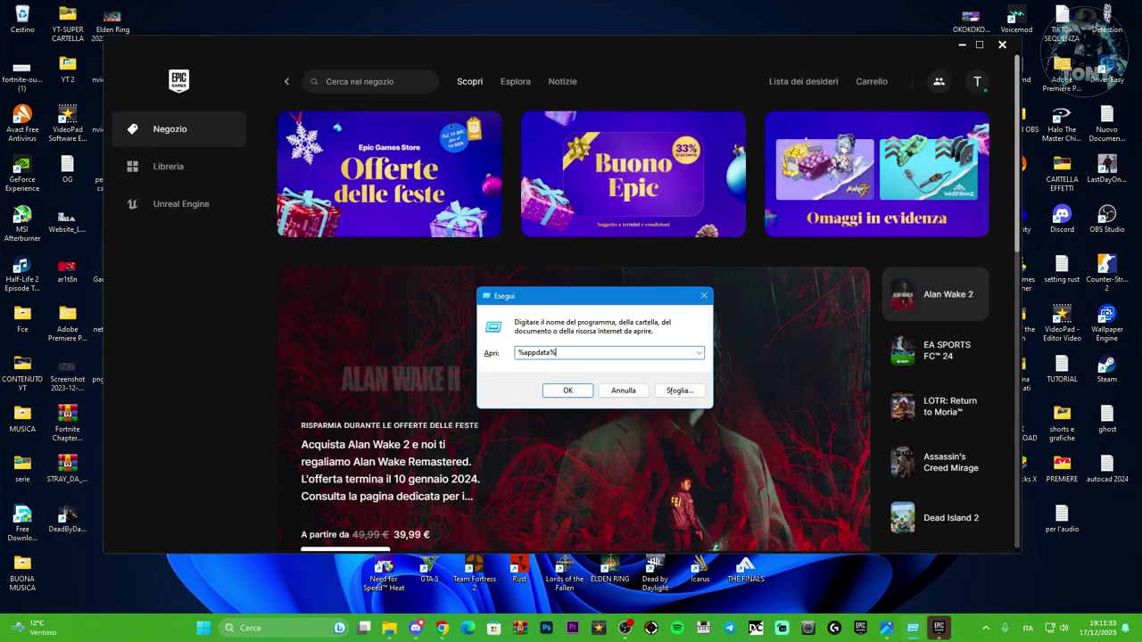
key("super+s")
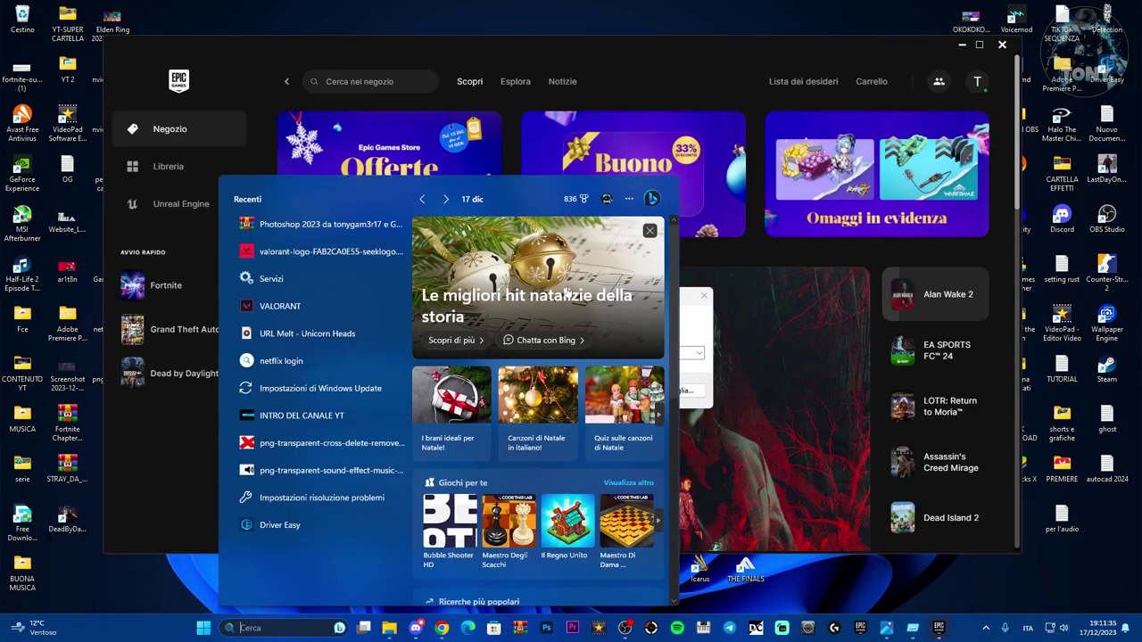
type("esegui")
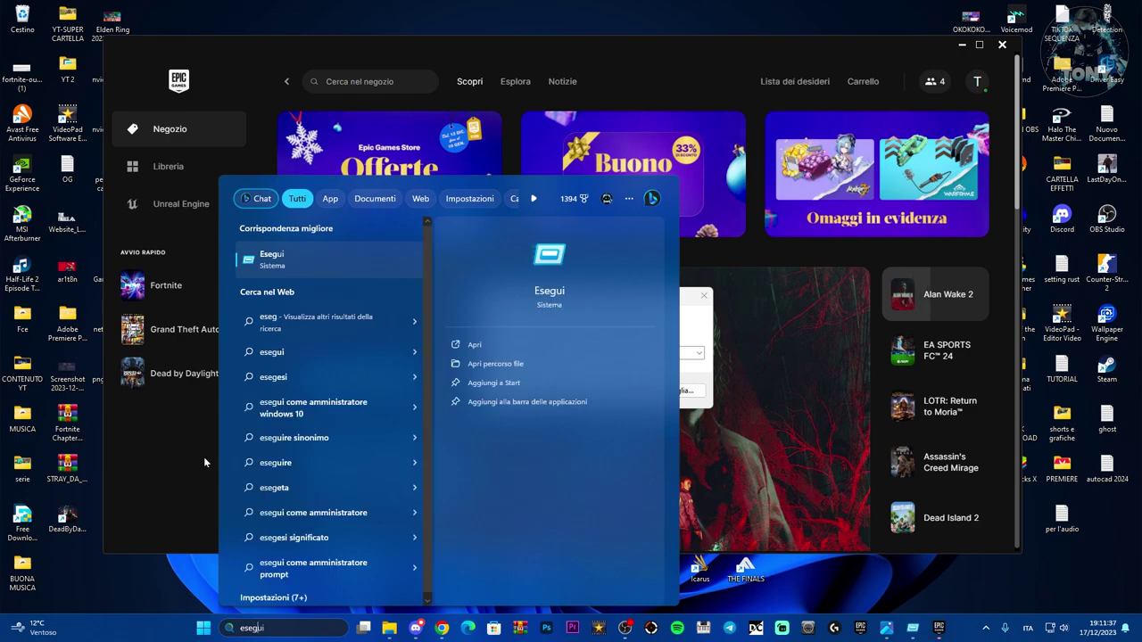
left_click(204, 457)
left_click(912, 628)
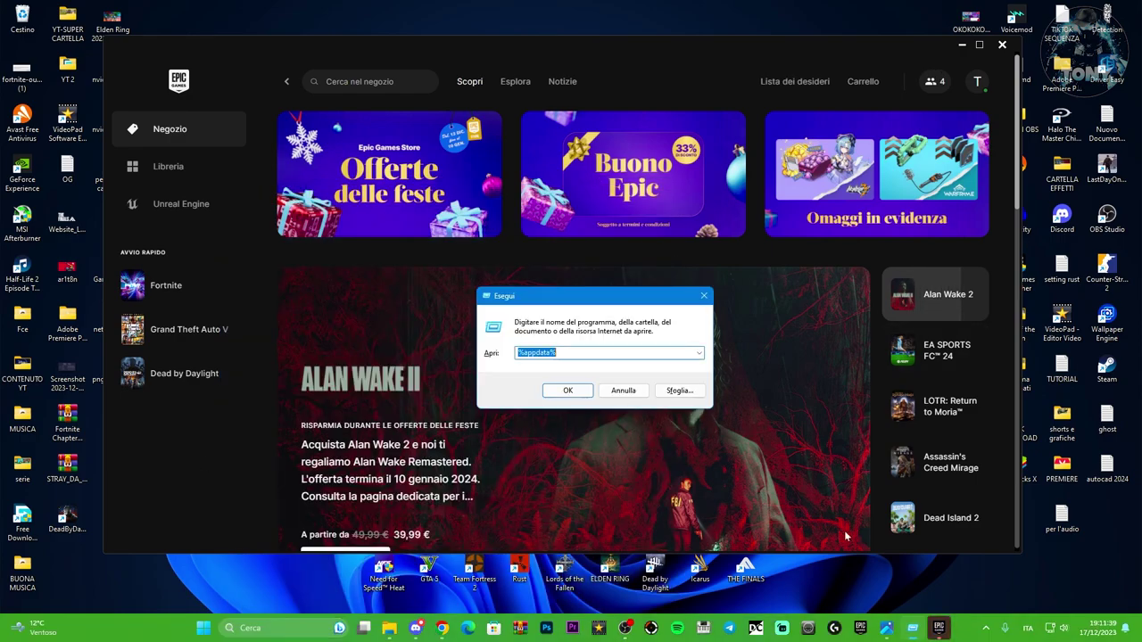
left_click(567, 393)
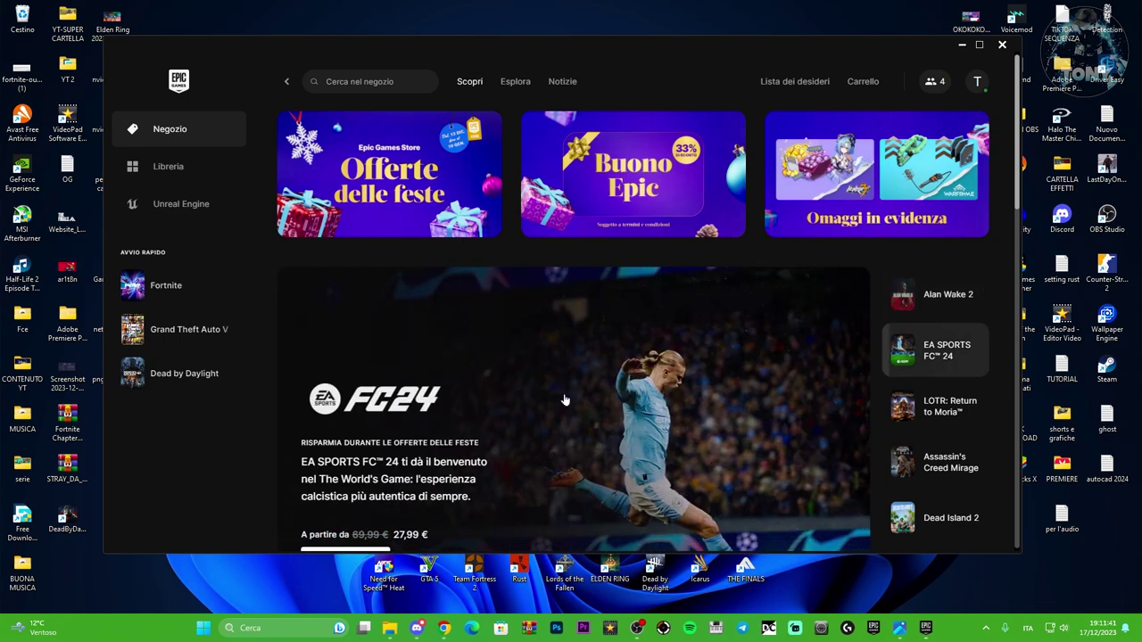
Step: Quit the Epic Games Launcher completely, including its background process
left_click(985, 629)
right_click(1009, 569)
left_click(1044, 558)
Step: Go up from the Roaming folder to AppData and open the Local folder
scroll(540, 348, "down", 6)
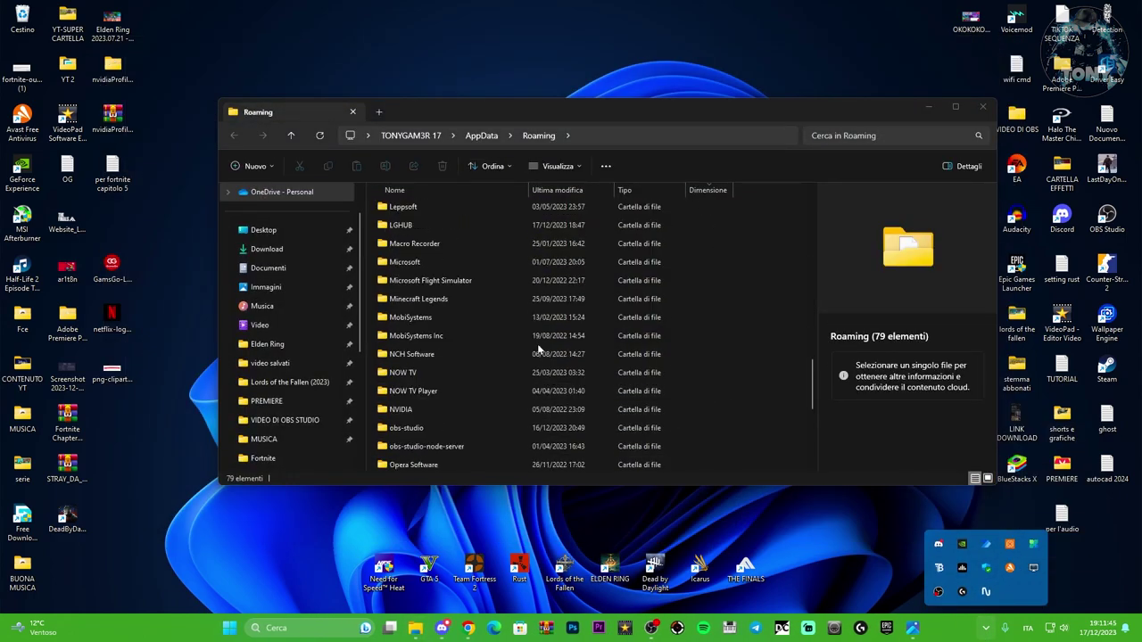
left_click(482, 136)
left_click_drag(484, 117, 458, 108)
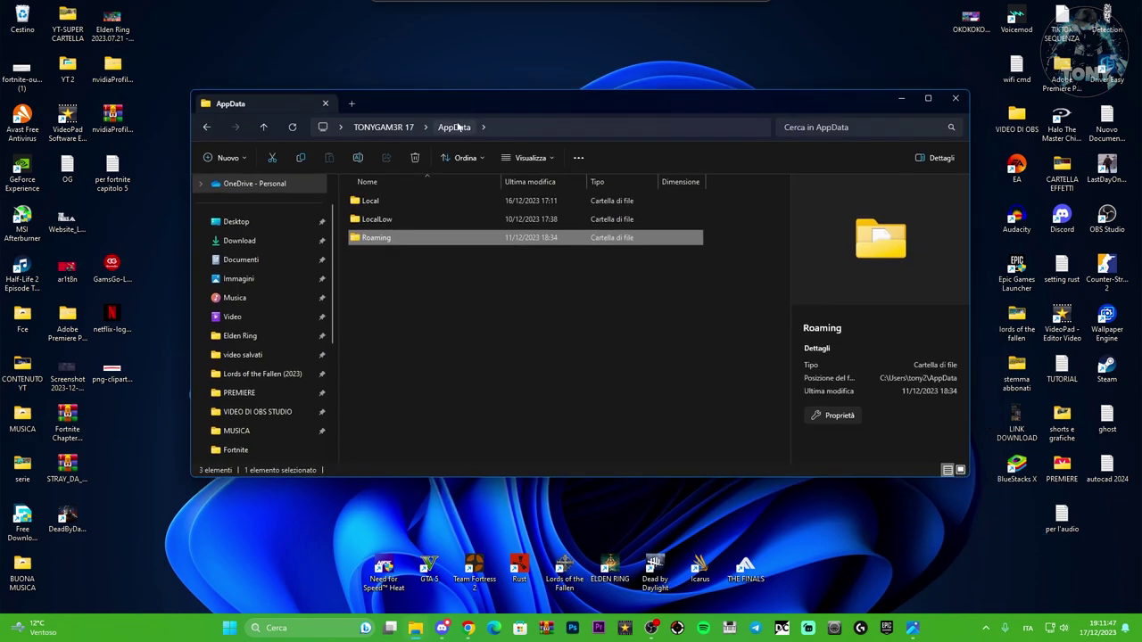
double_click(364, 199)
Step: Find the UnrealEngine folder inside AppData's Local folder and delete it
scroll(508, 401, "down", 15)
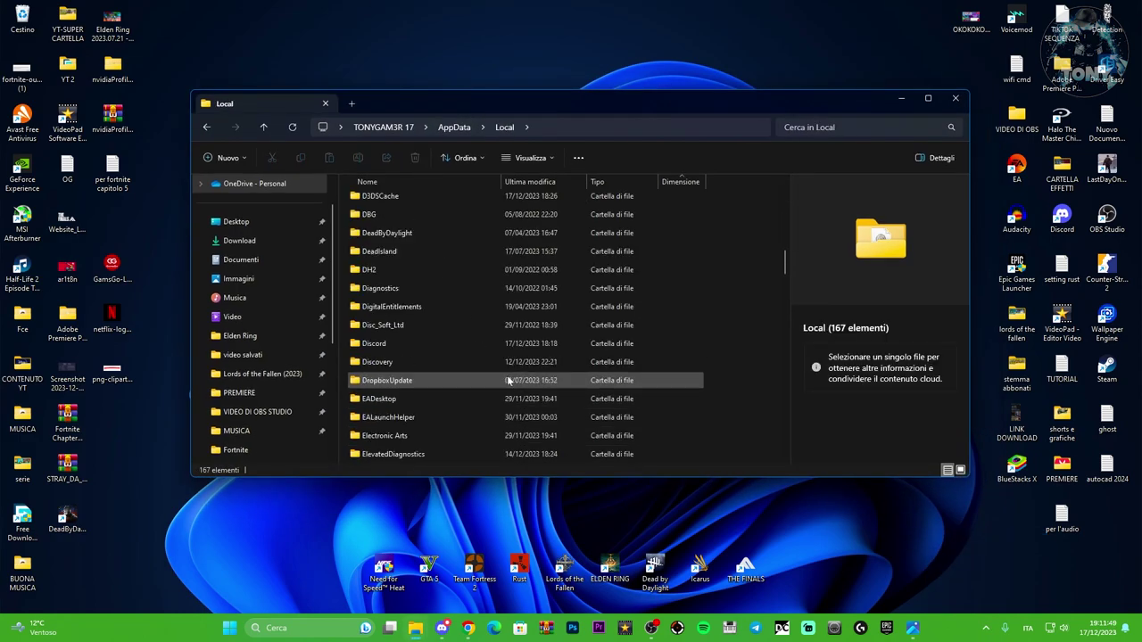
scroll(506, 370, "down", 10)
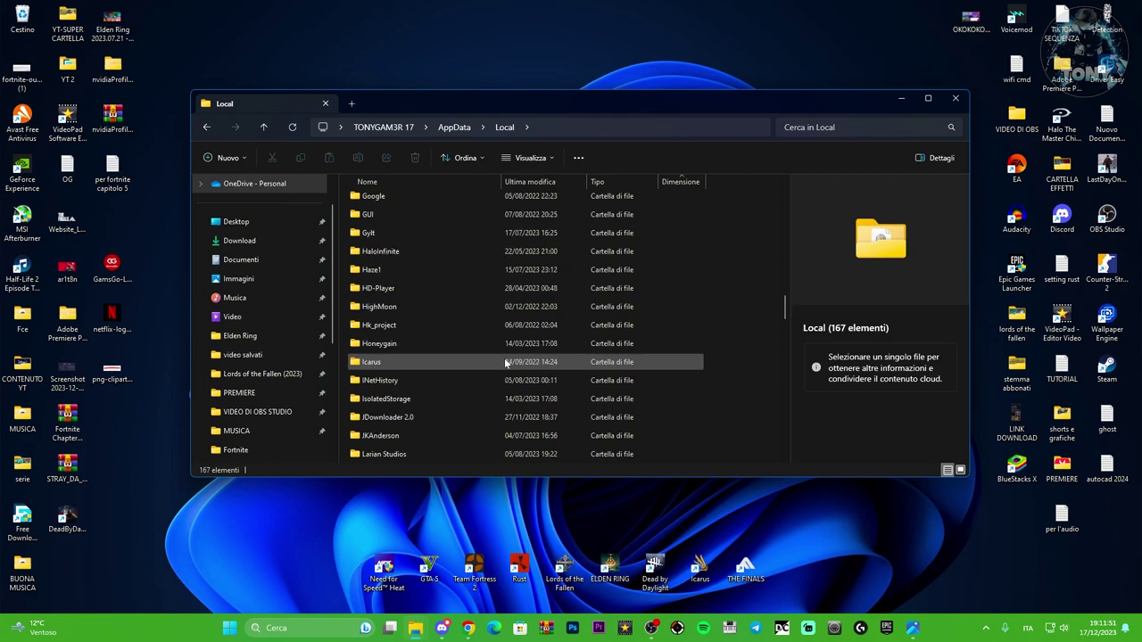
scroll(506, 363, "down", 10)
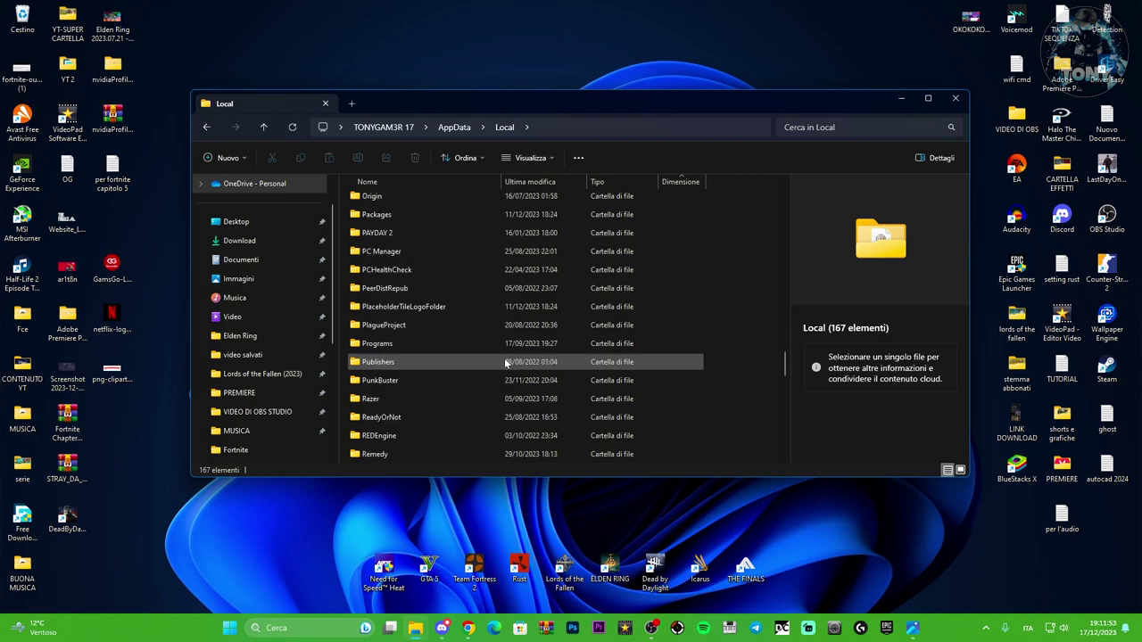
scroll(506, 362, "down", 5)
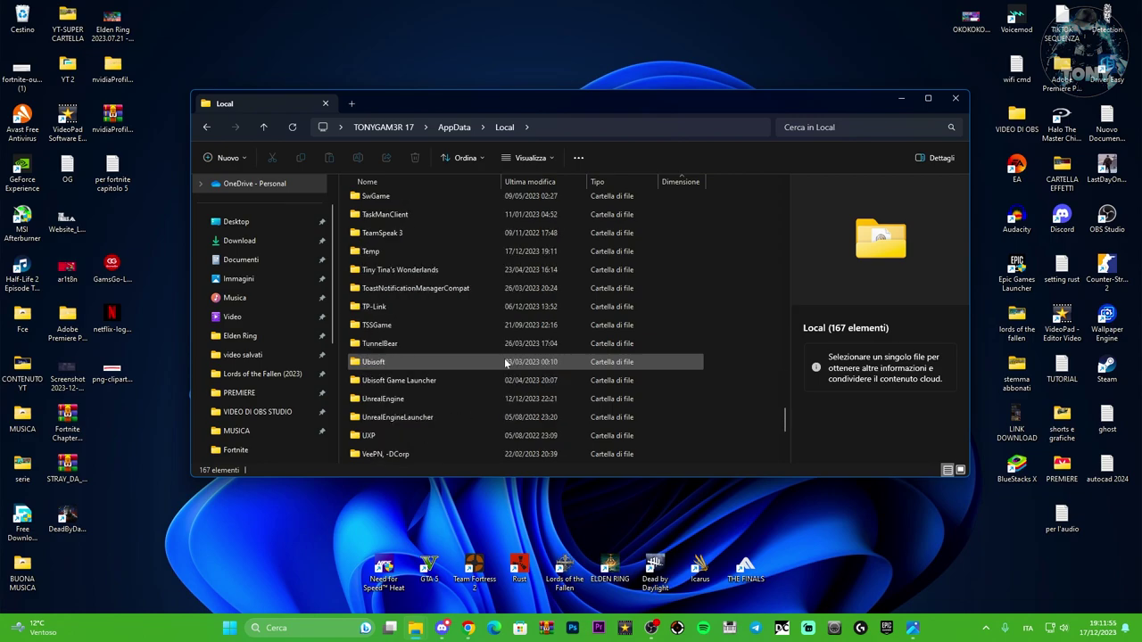
scroll(469, 372, "down", 3)
scroll(469, 372, "up", 2)
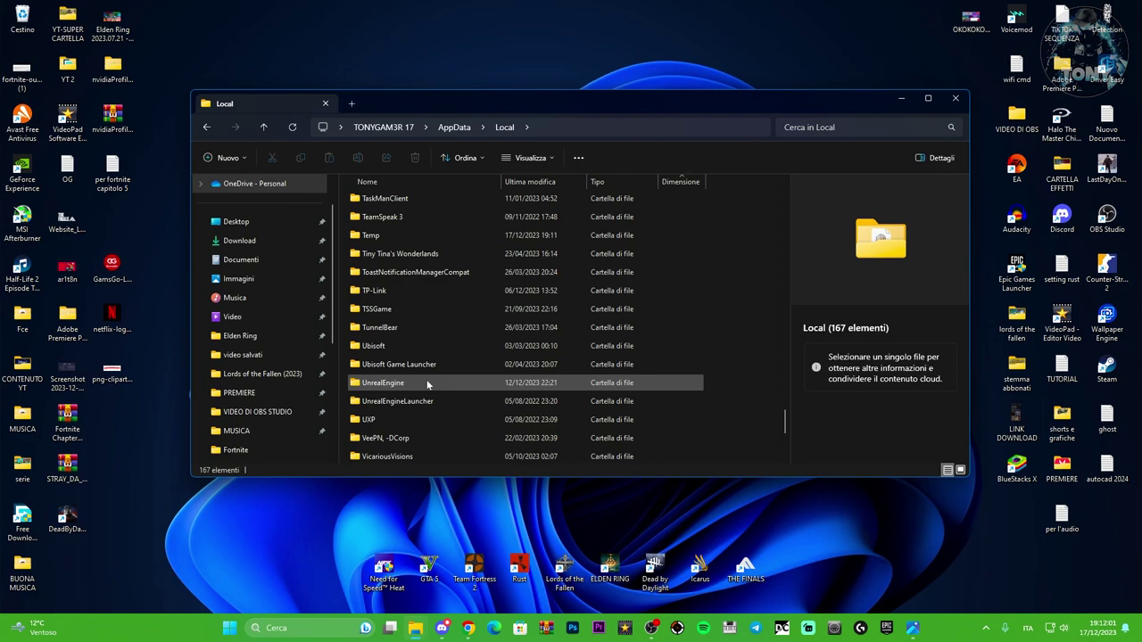
left_click(428, 383)
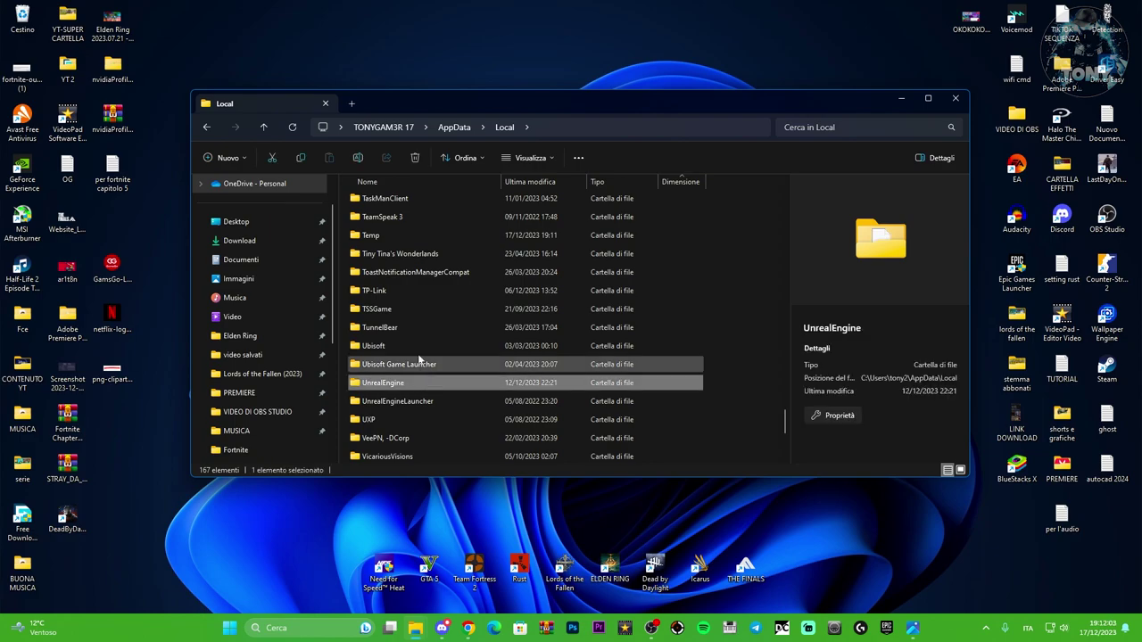
key("Delete")
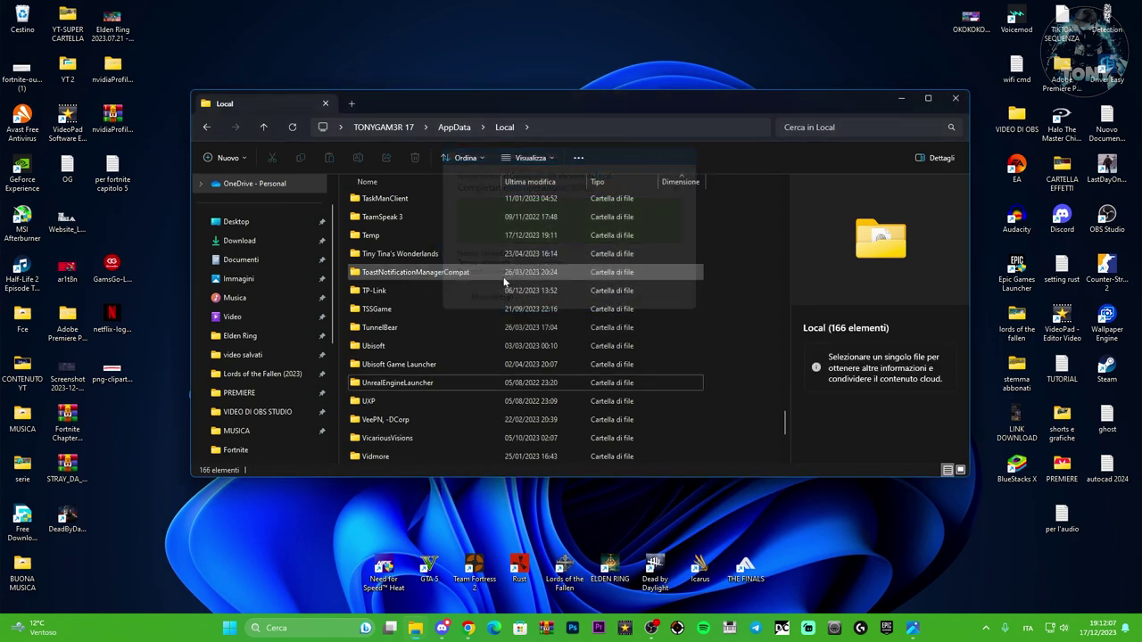
Step: Find the FortniteGame folder inside AppData's Local folder and delete it
left_click(426, 384)
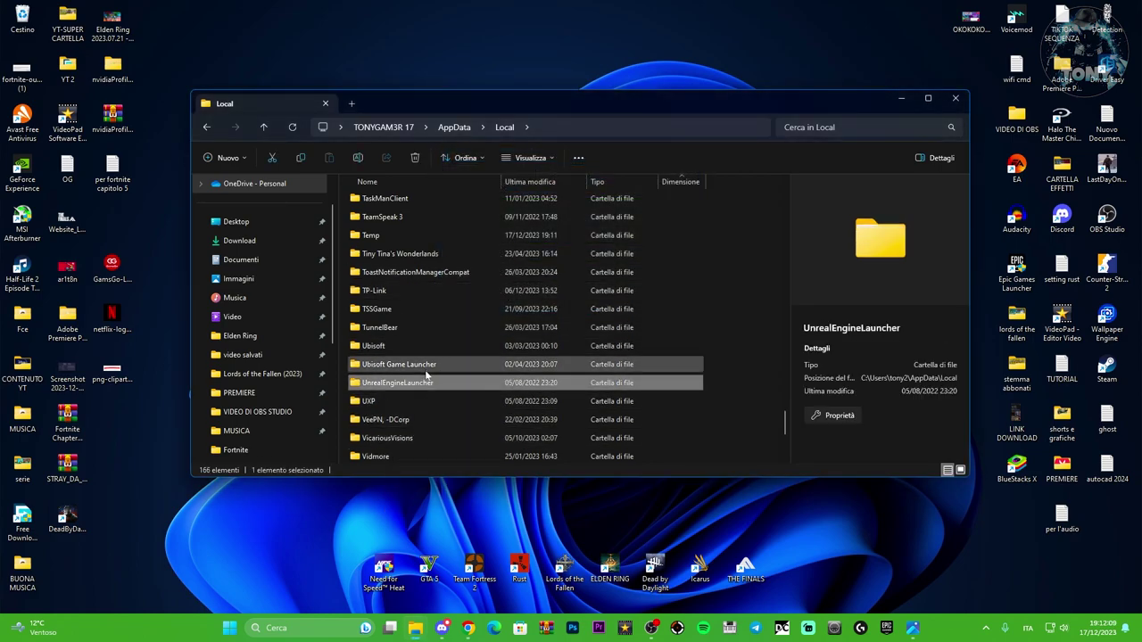
scroll(450, 358, "down", 4)
scroll(451, 358, "up", 12)
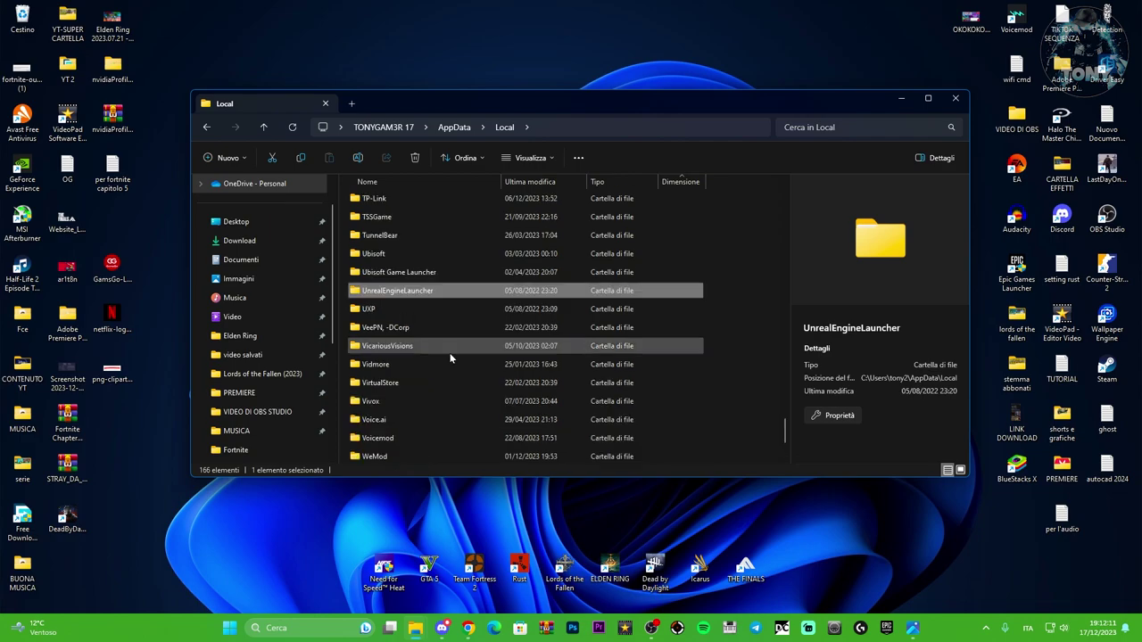
scroll(450, 358, "up", 10)
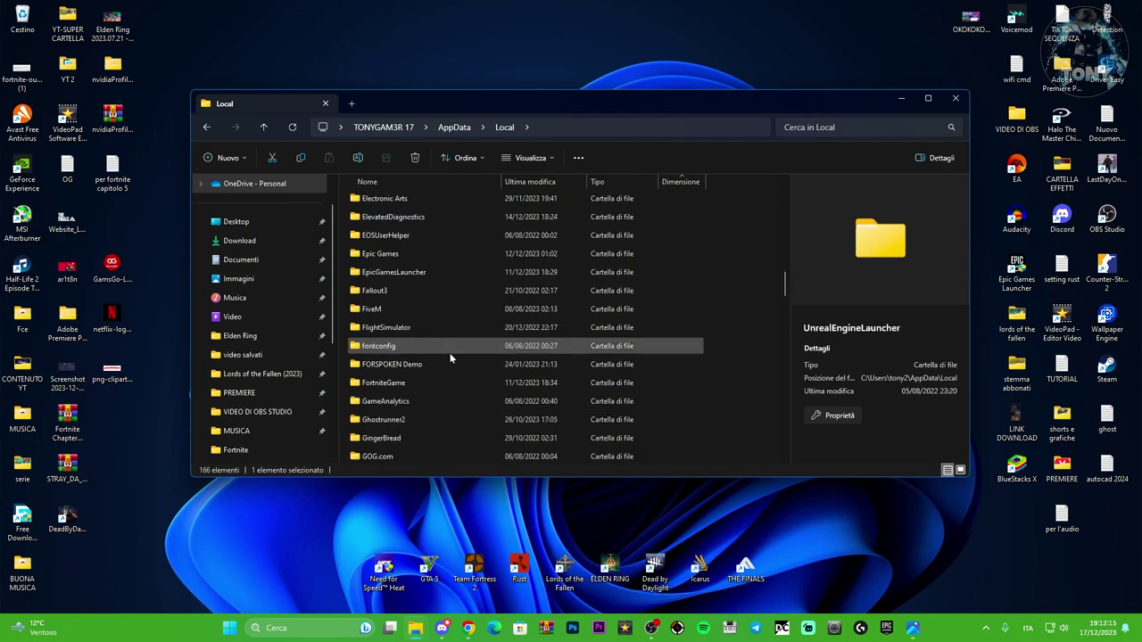
scroll(430, 325, "up", 2)
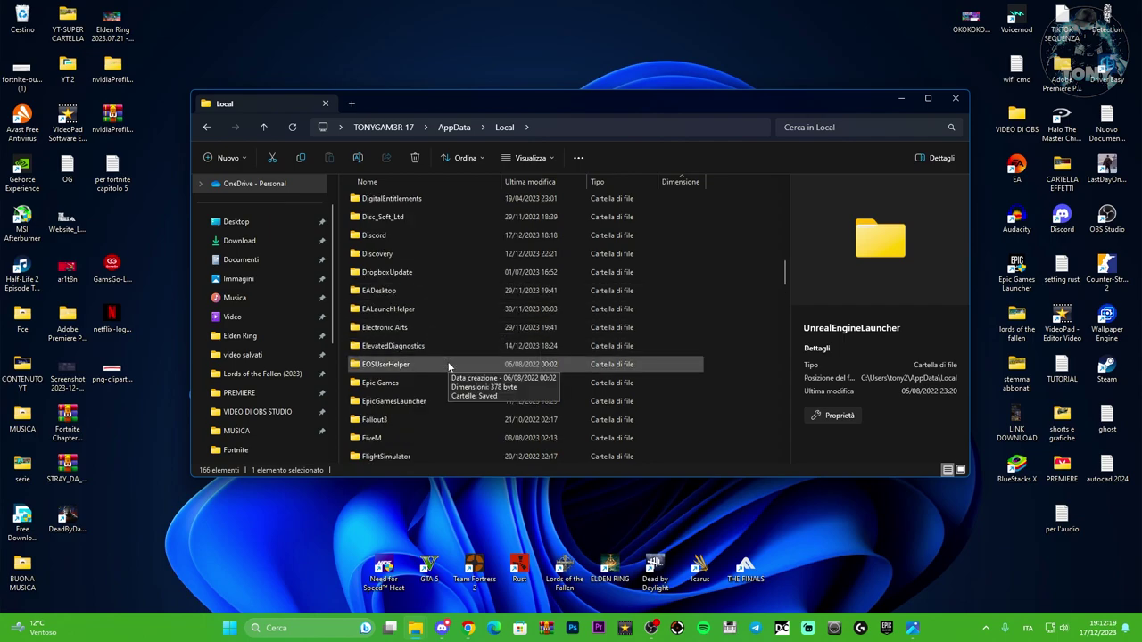
scroll(441, 376, "down", 2)
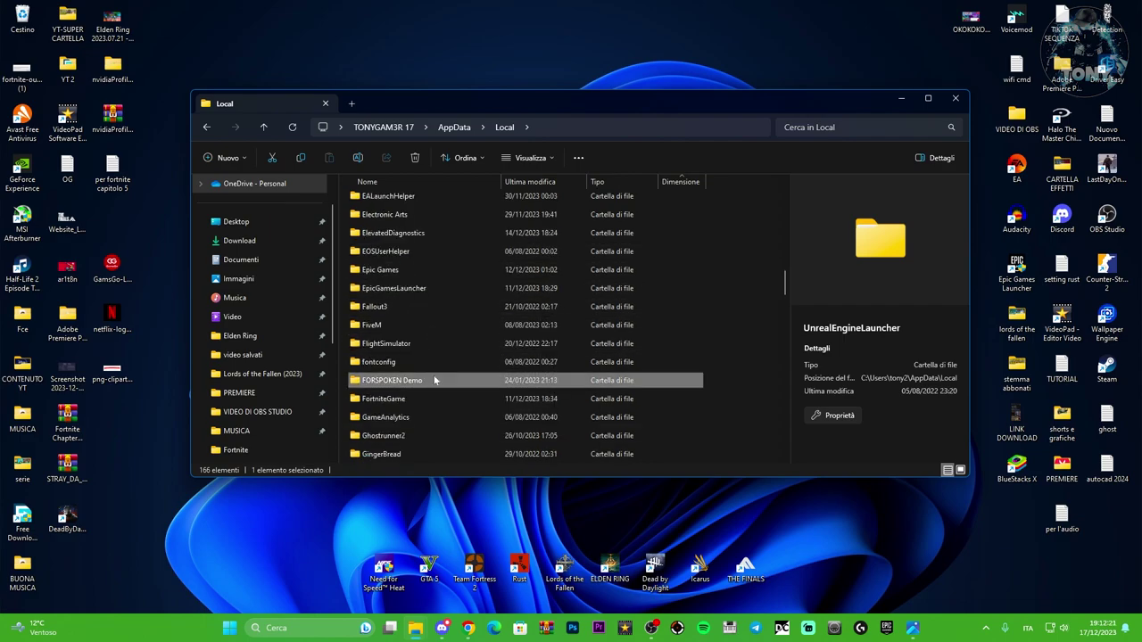
left_click(408, 399)
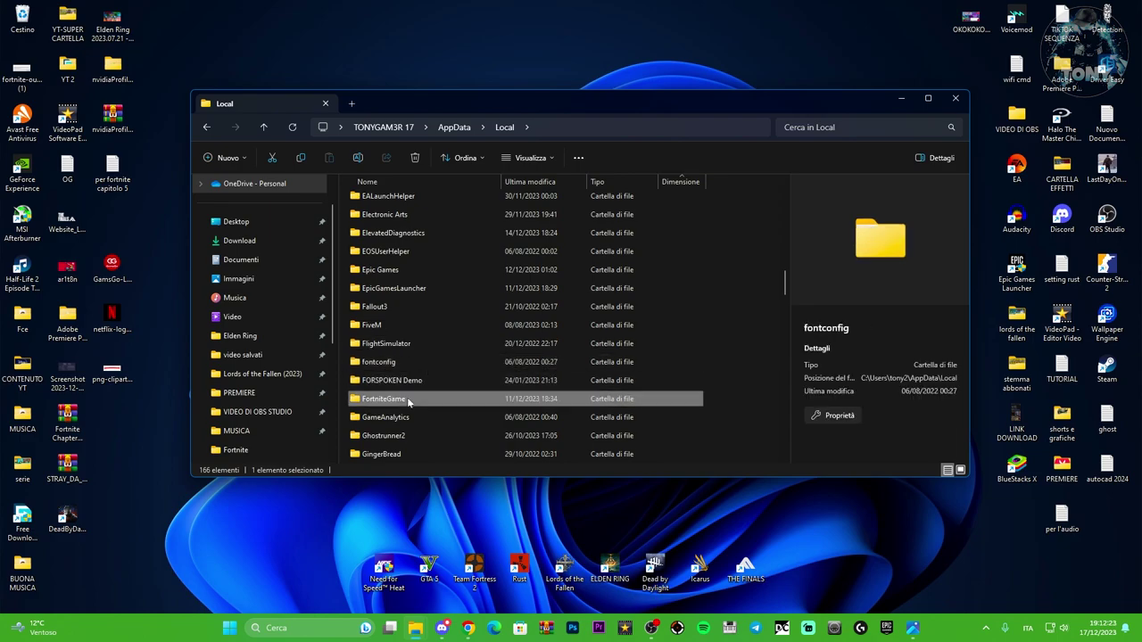
key("Delete")
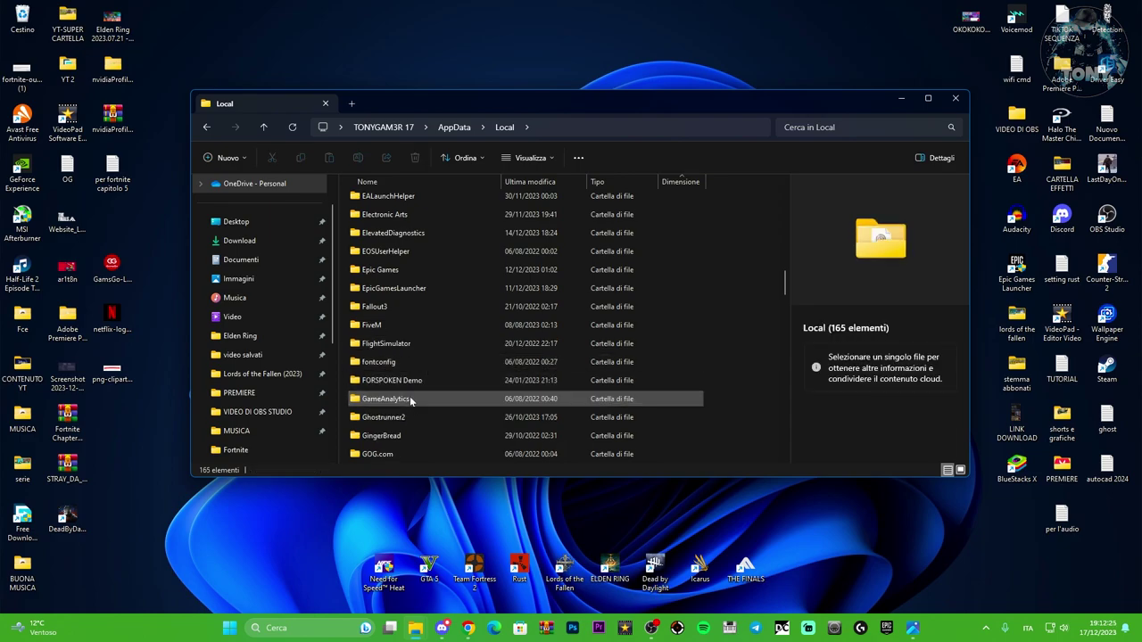
Step: Empty the Recycle Bin permanently and close the Local folder window
right_click(22, 20)
left_click(55, 80)
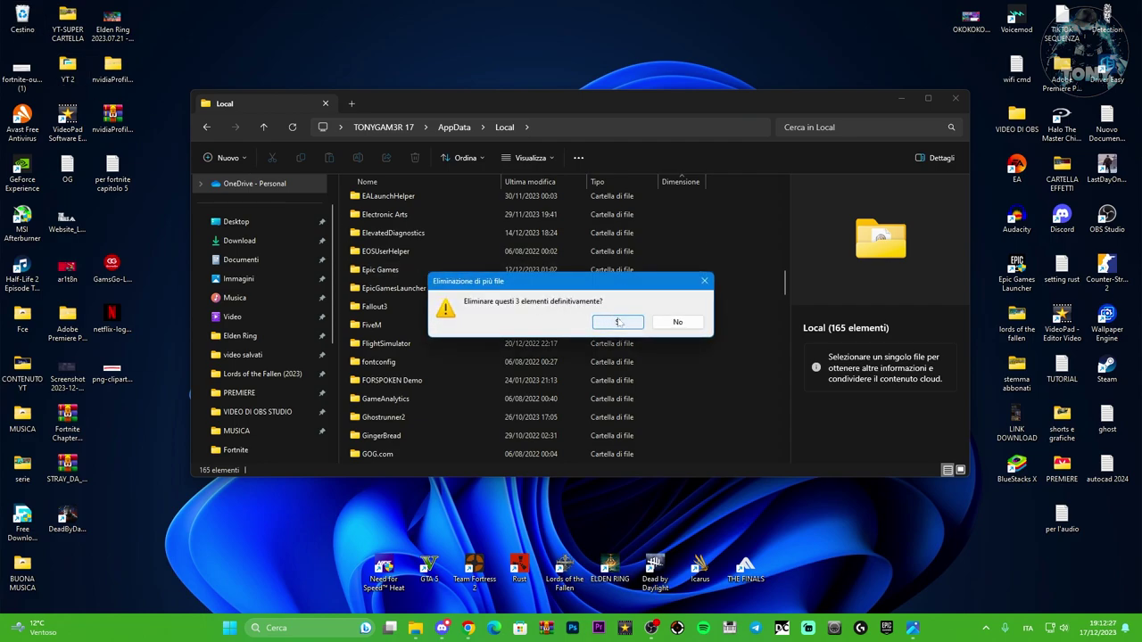
key("Return")
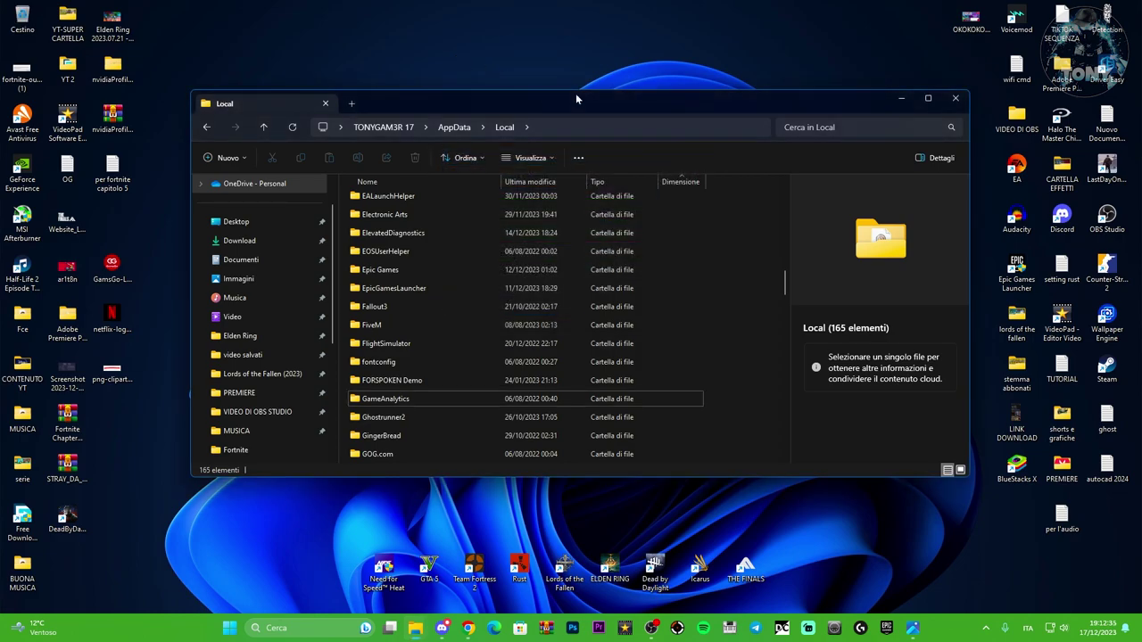
left_click(956, 99)
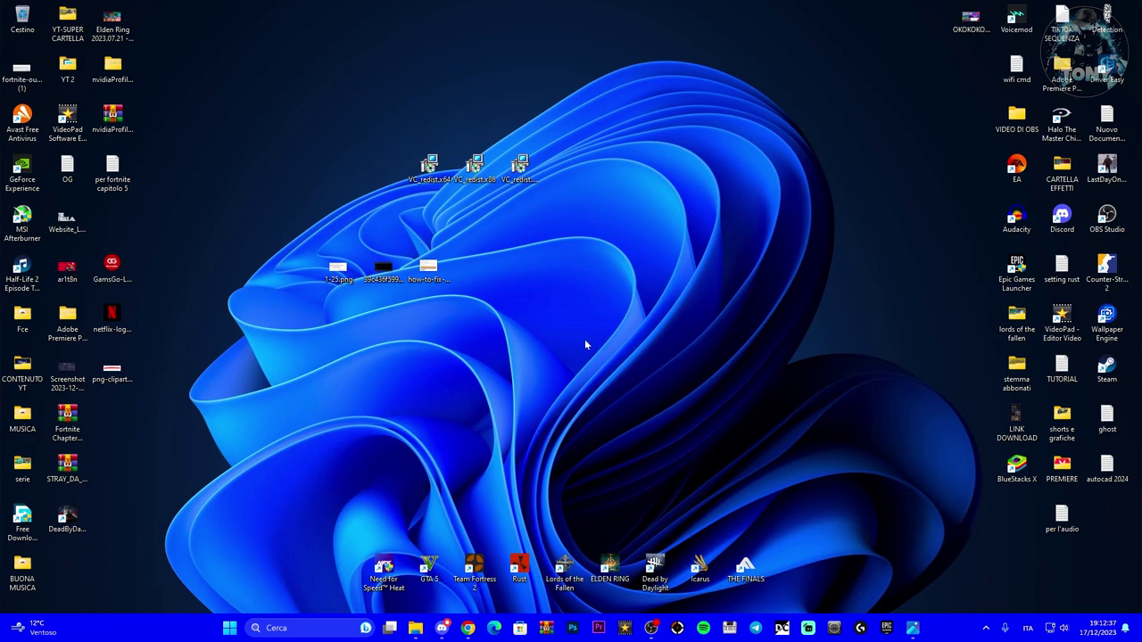